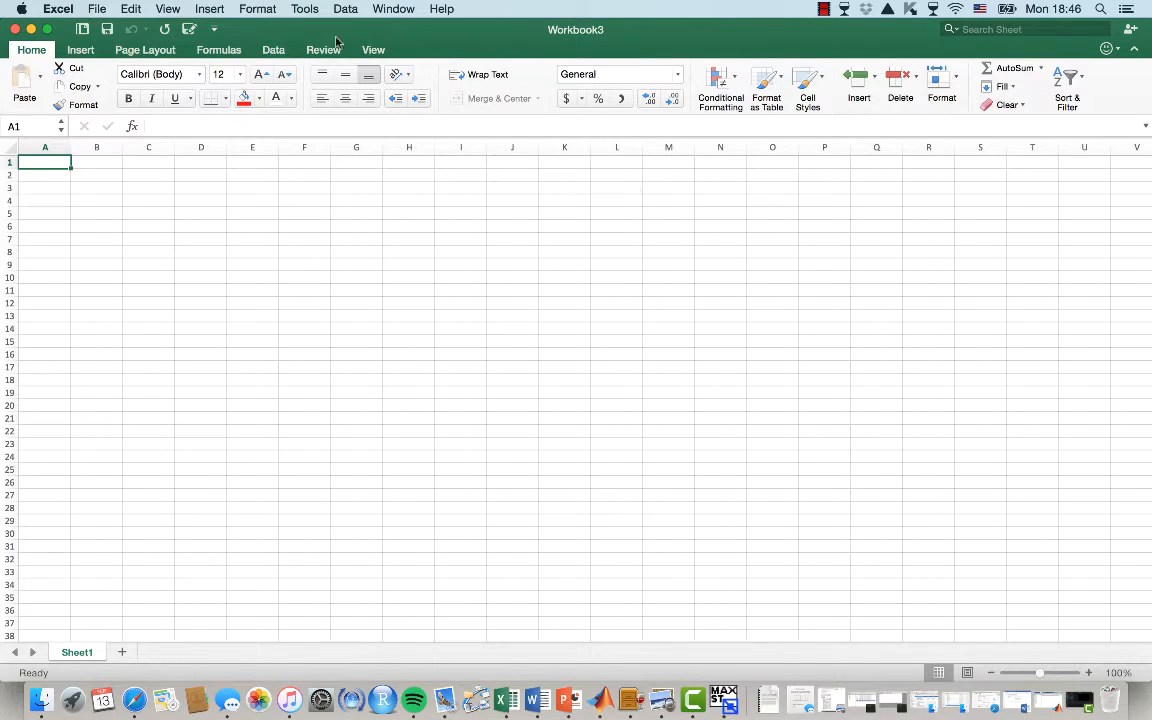
Open the Solver Parameters dialog to confirm it is available, then close it
left_click(274, 49)
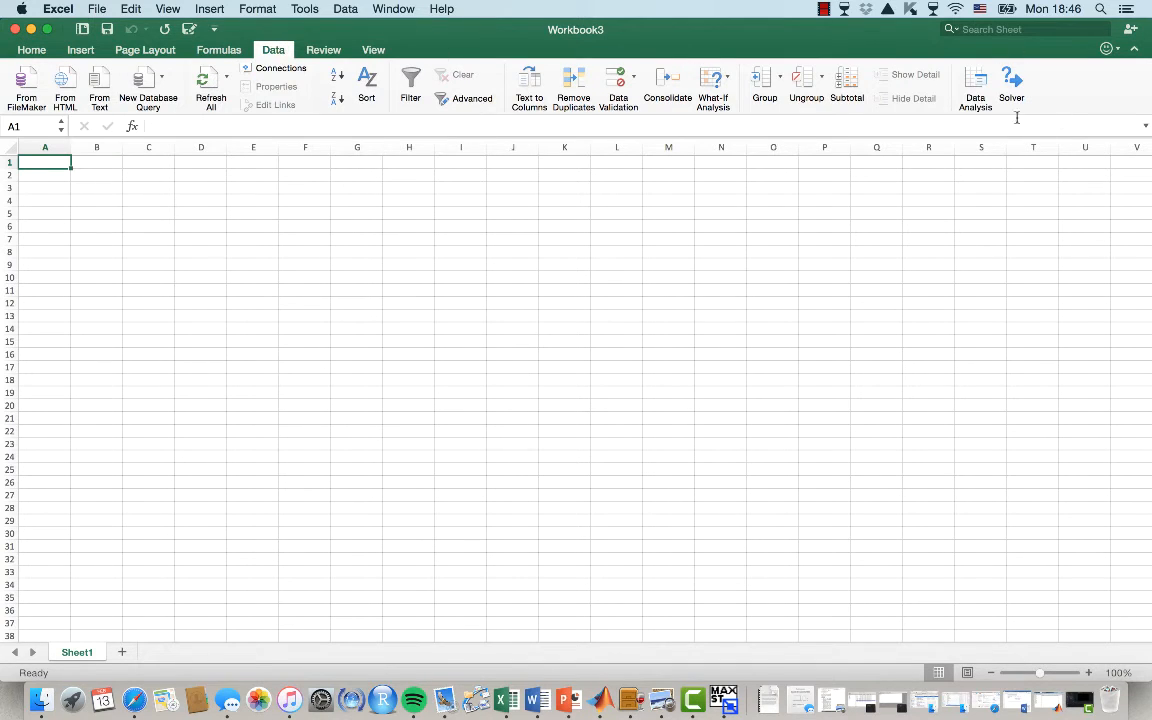
left_click(1011, 80)
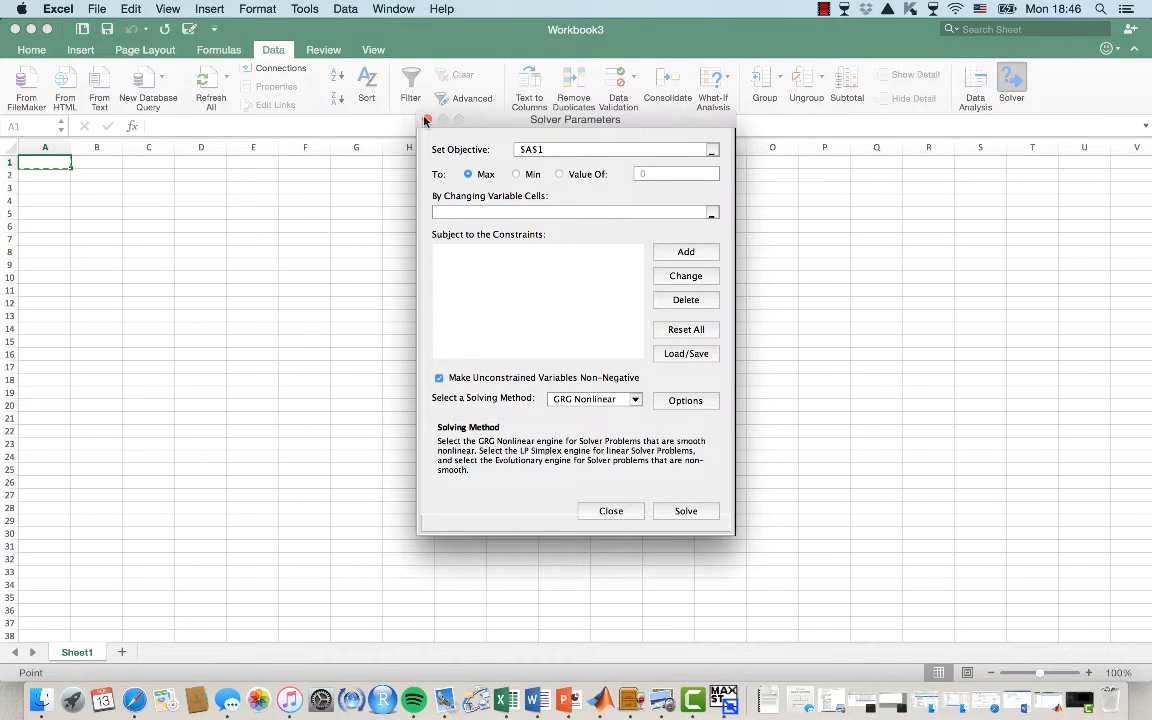
left_click(622, 512)
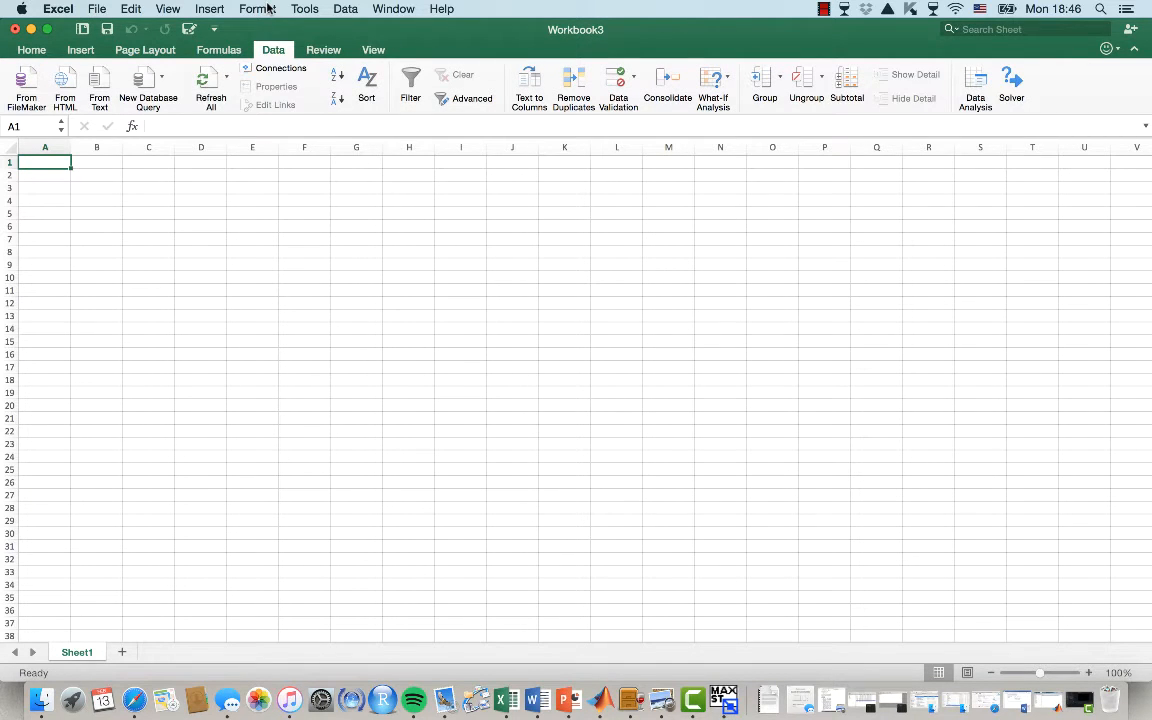
Check the Excel Add-ins list for Analysis ToolPak and Solver Add-In, then cancel the dialog
left_click(318, 10)
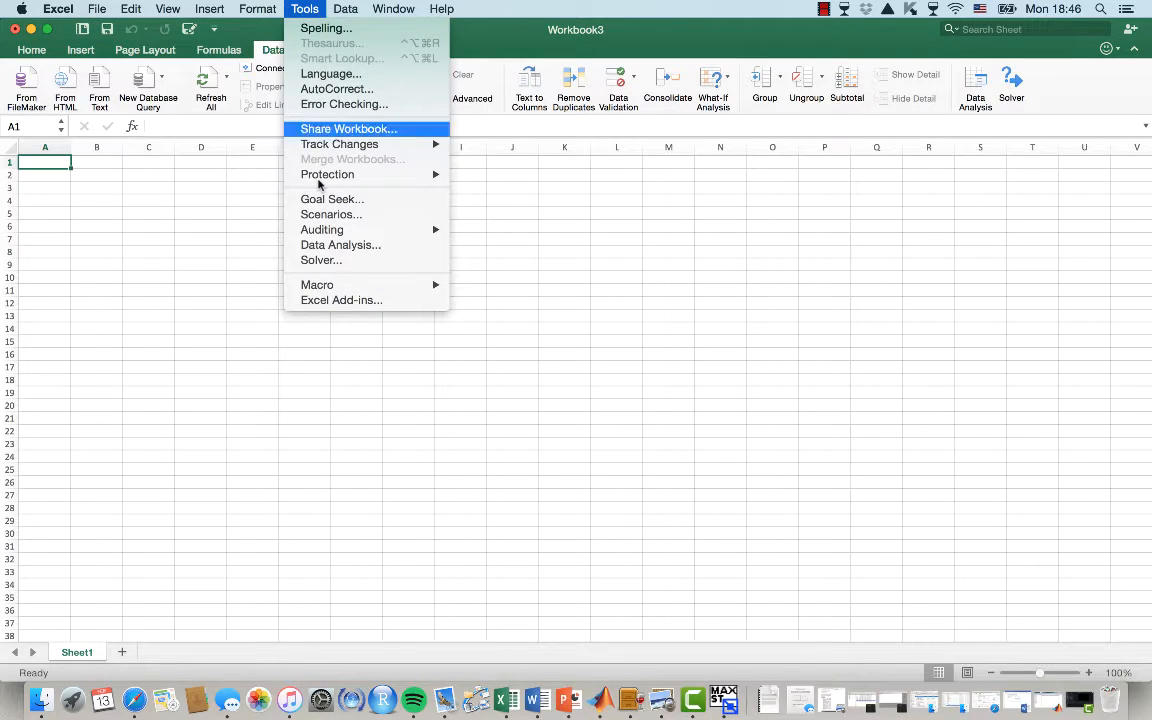
left_click(340, 301)
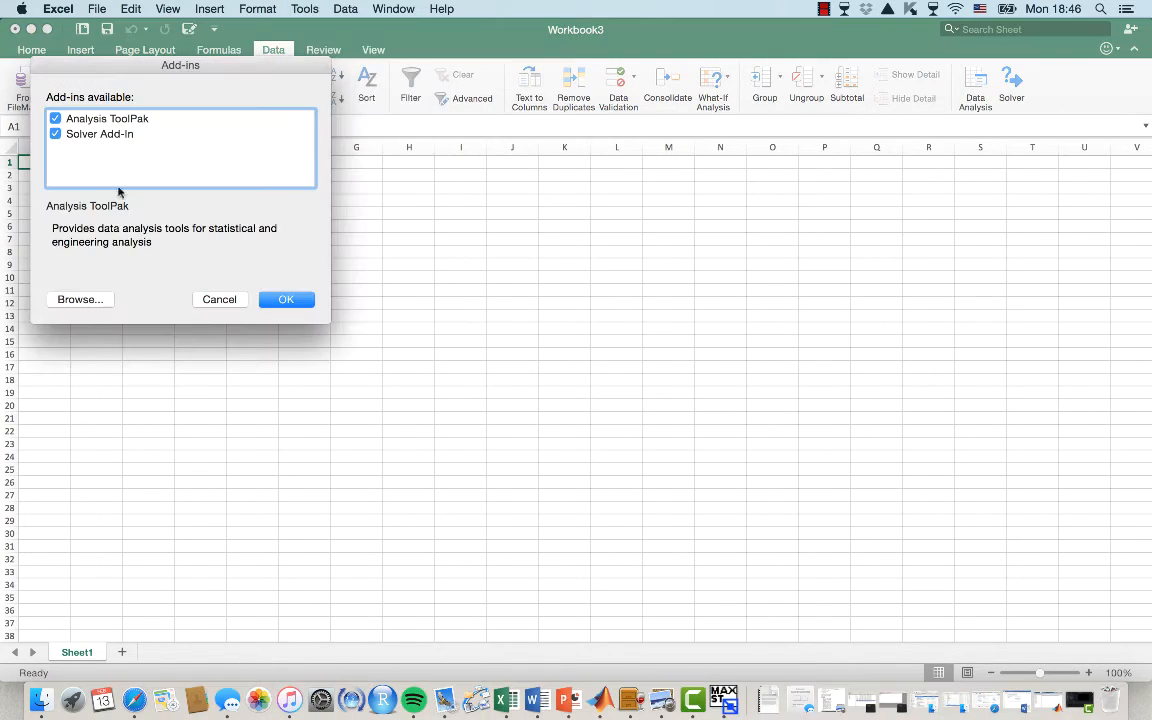
left_click(228, 303)
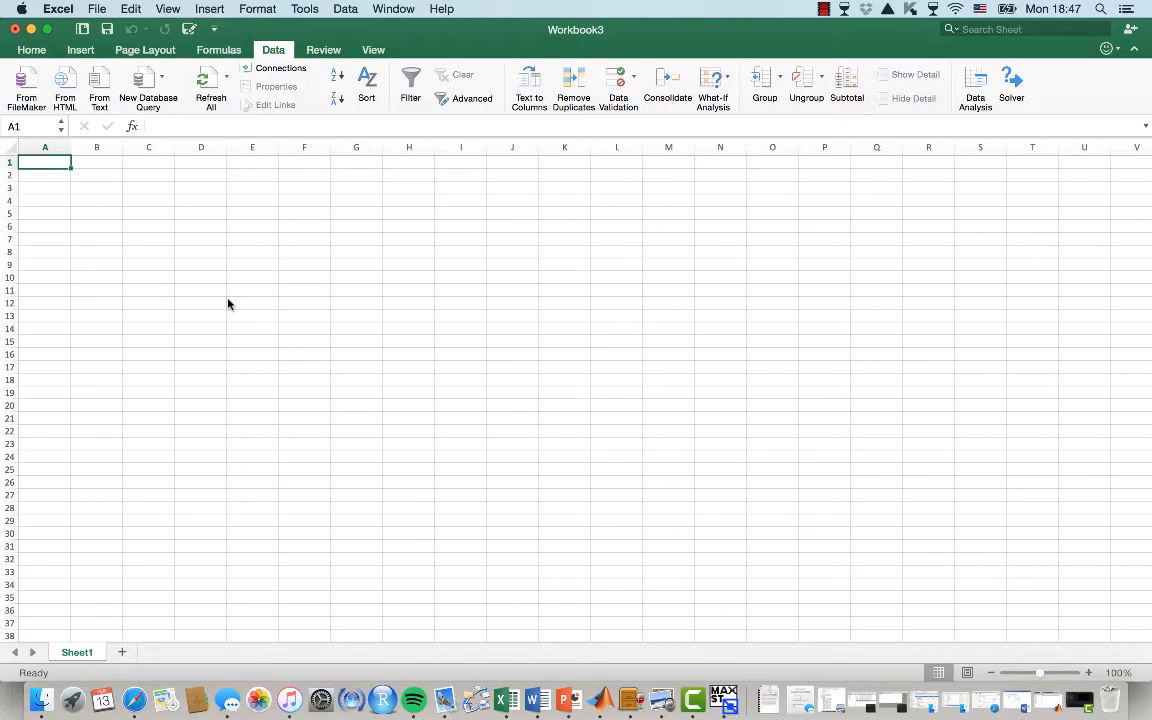
Enter the variable headers x1, x2 and x3 in cells B1 to D1
key("Right")
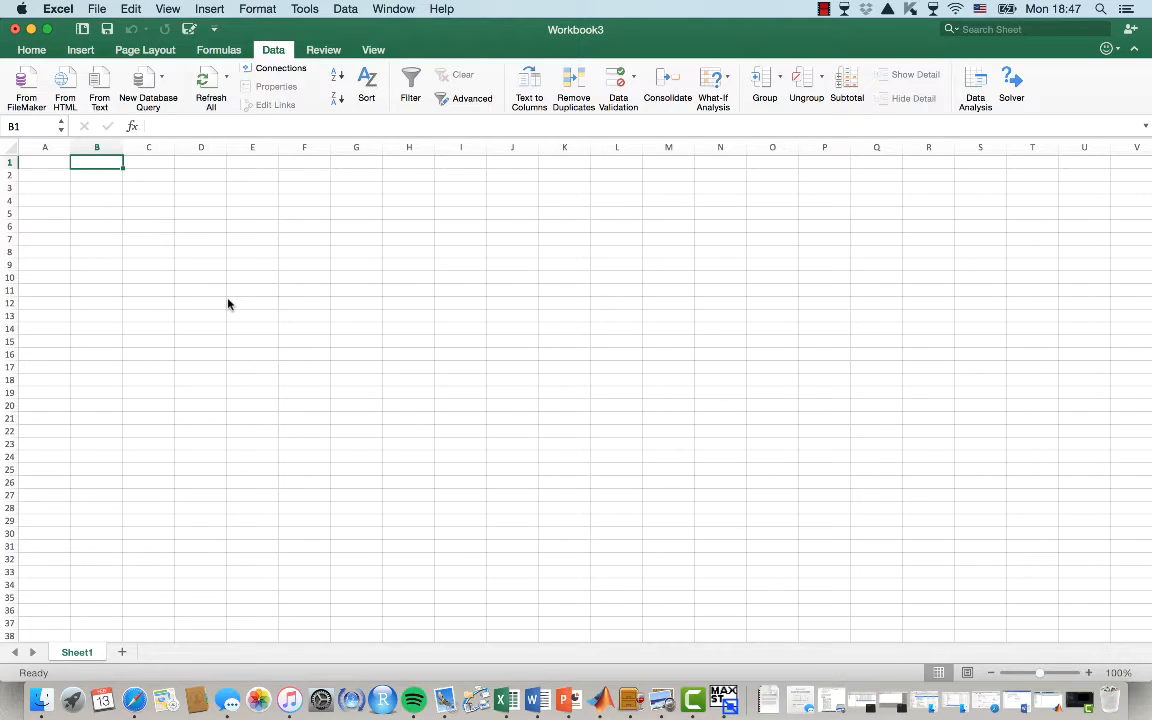
type("x1")
key("Tab")
type("x2")
key("Tab")
type("x3")
key("Down")
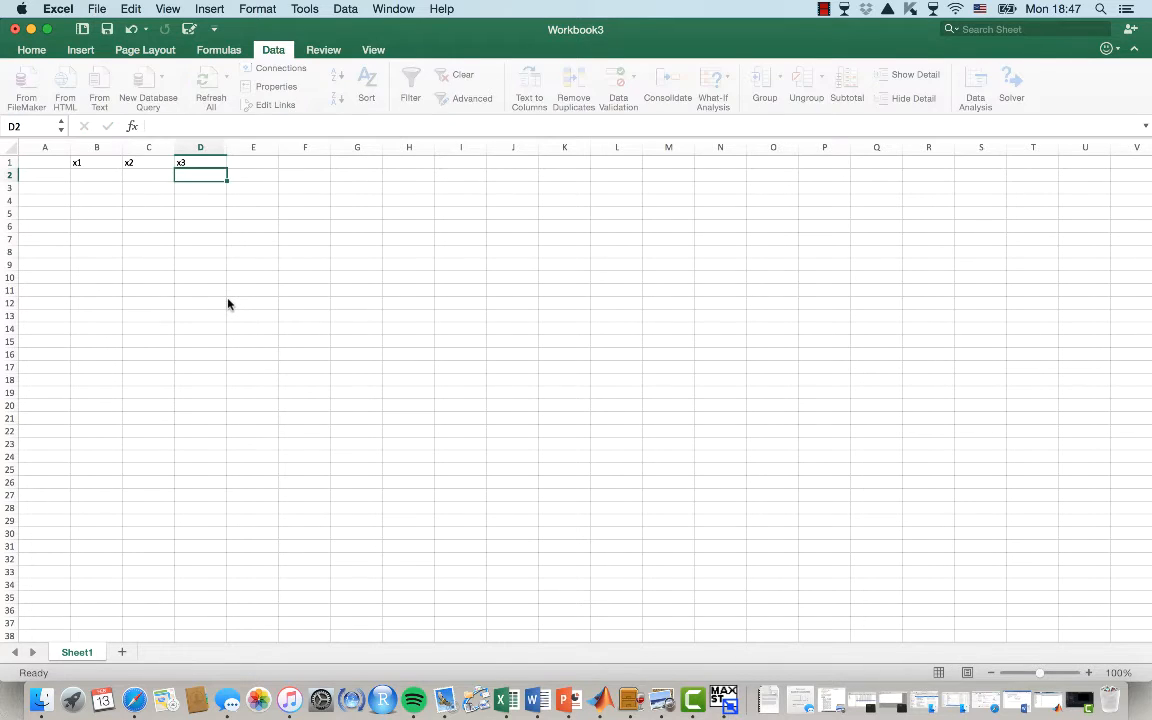
Fill the decision-variable cells B2:D2 with yellow
key("Left")
key("Left")
key("shift+Right")
key("shift+Right")
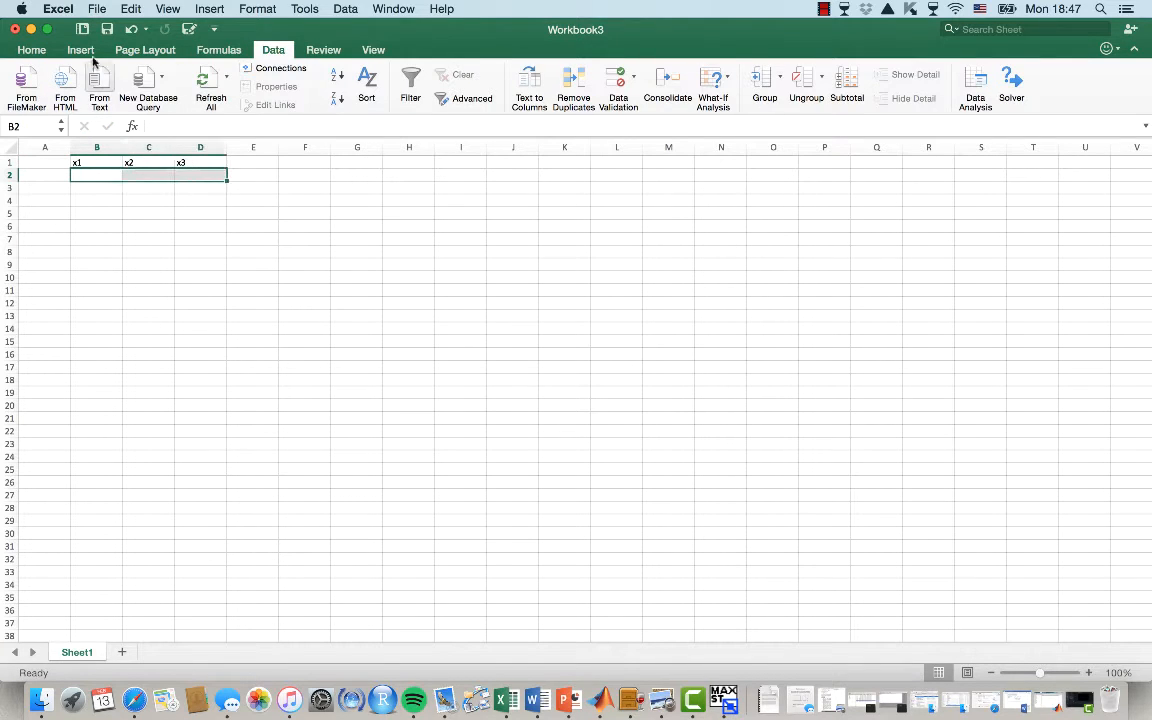
left_click(31, 50)
left_click(260, 99)
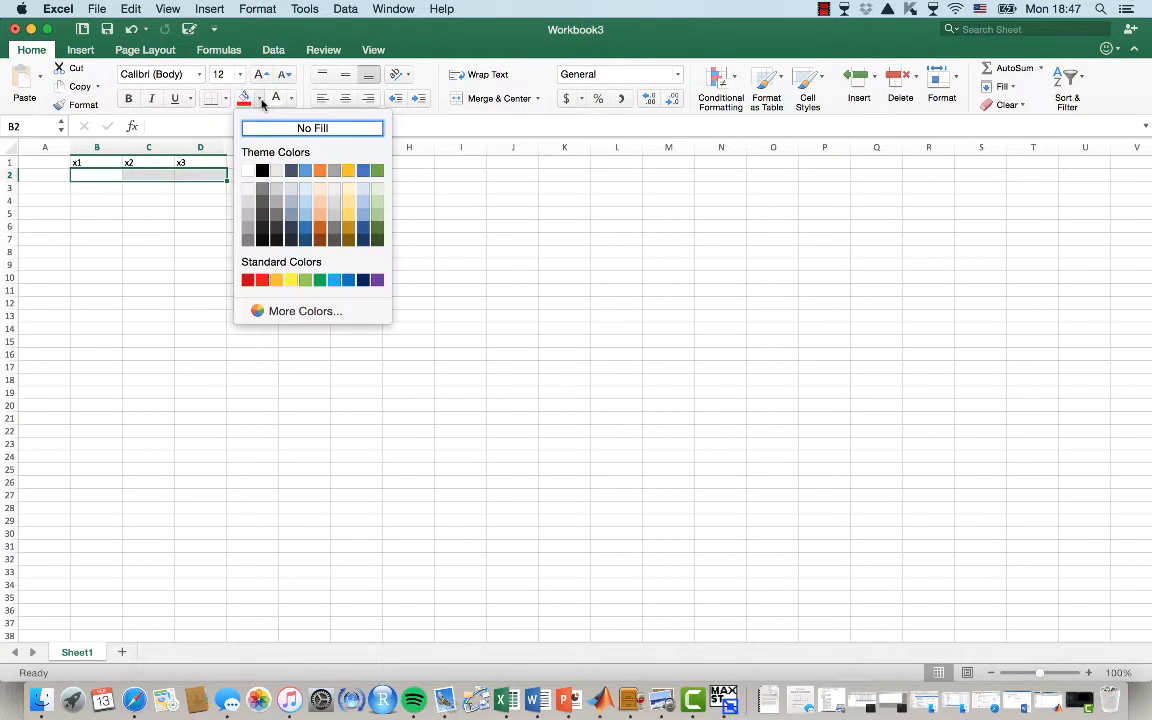
left_click(291, 280)
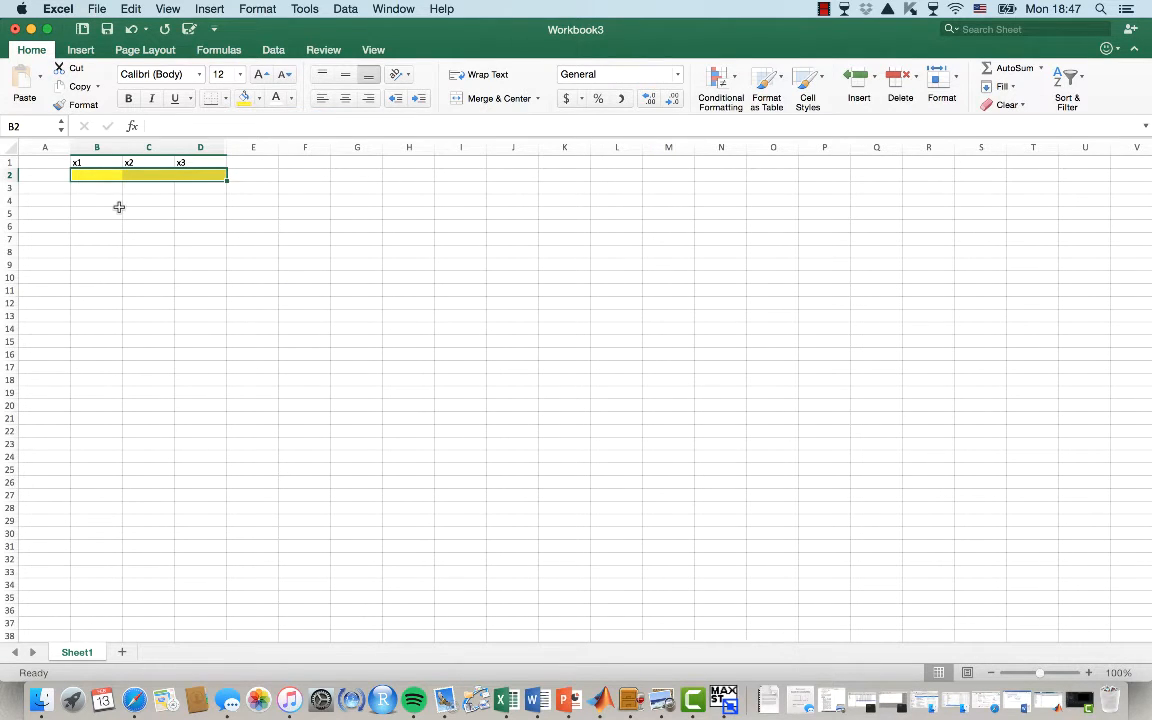
left_click(36, 225)
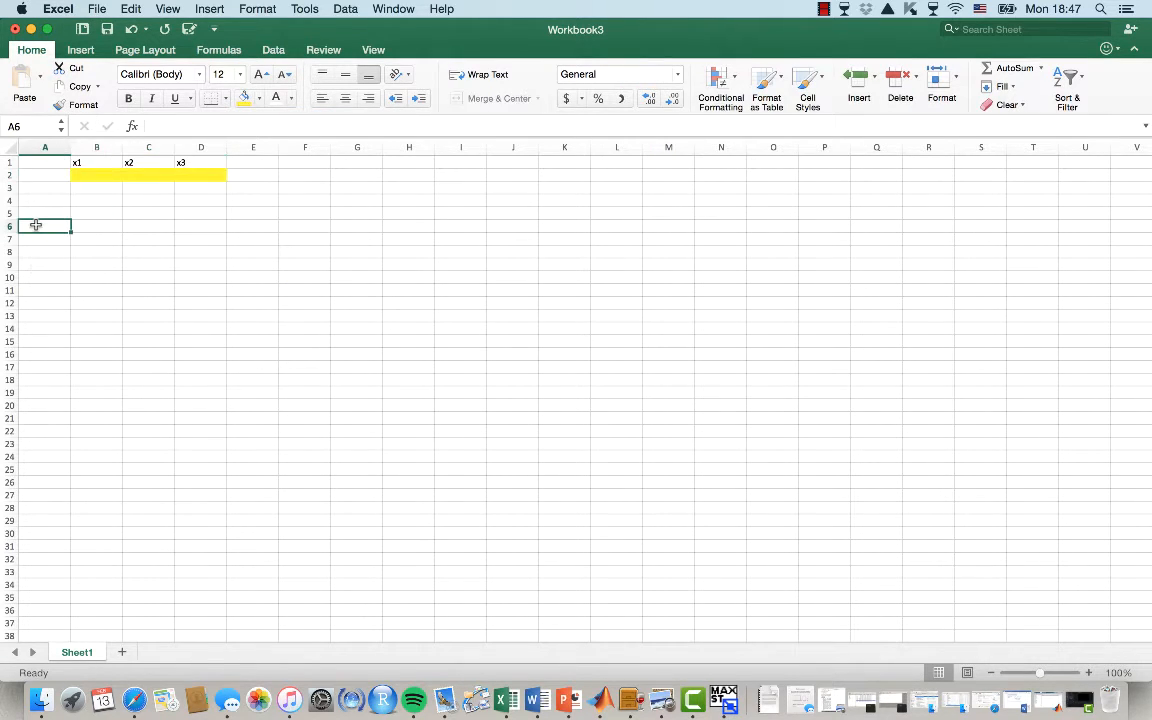
left_click(36, 203)
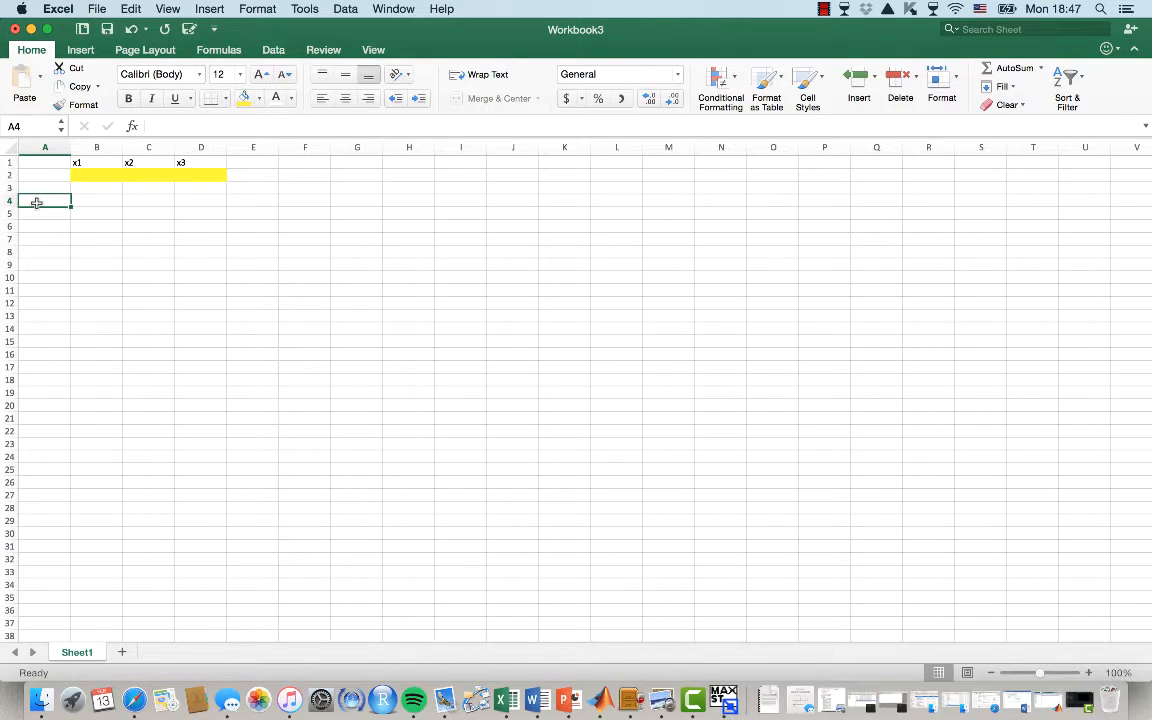
key("Up")
key("Right")
key("Up")
key("shift+Right")
key("shift+Right")
key("shift+Right")
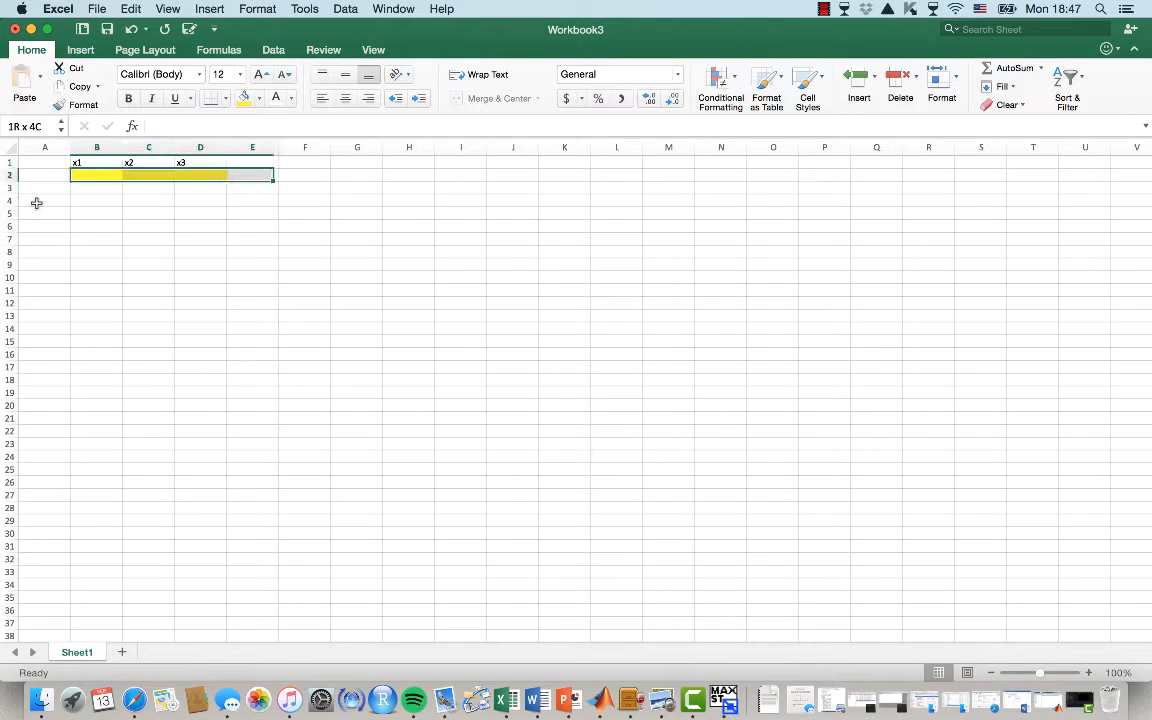
key("shift+Left")
key("shift+Left")
key("shift+Left")
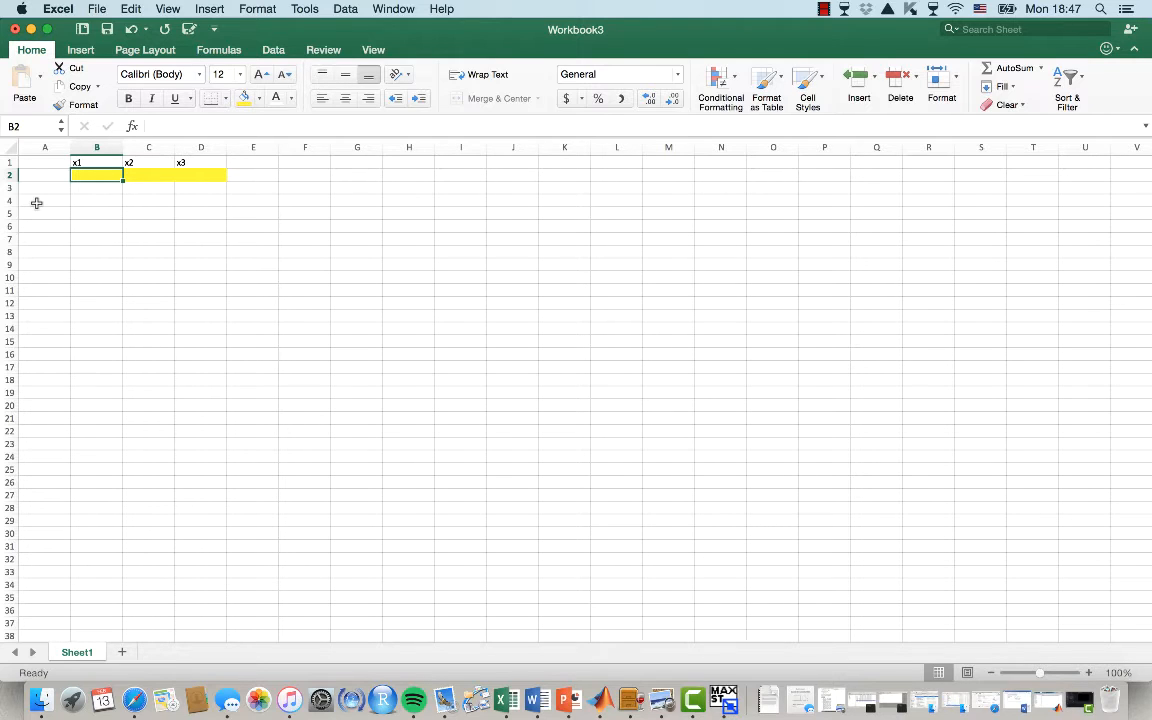
key("shift+Right")
key("shift+Right")
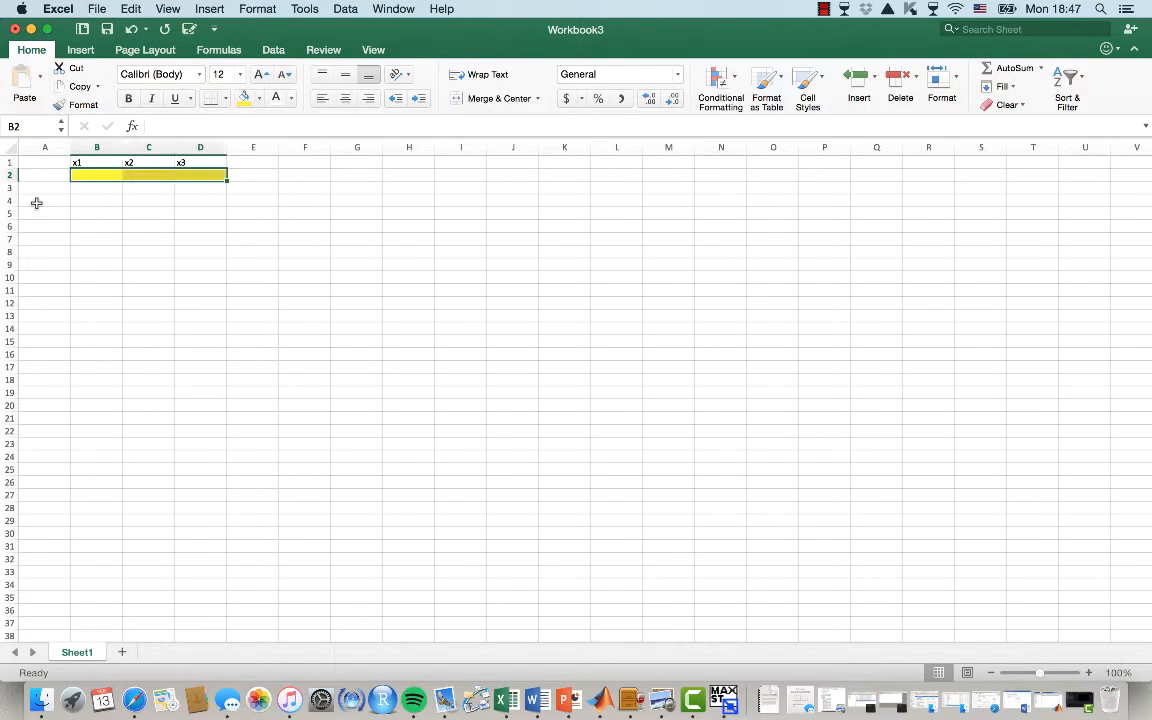
key("Down")
key("Down")
Enter the row label Profit in A4 with coefficients 20000, 15000 and 16000 in B4:D4
left_click(36, 203)
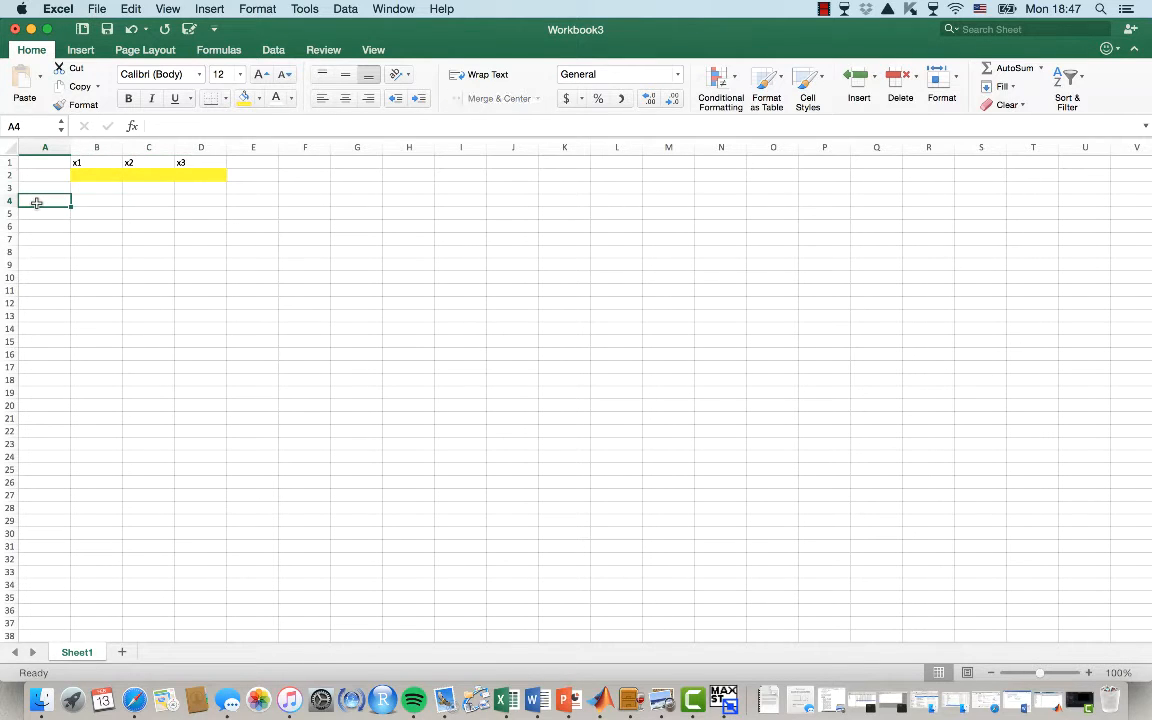
type("Profit")
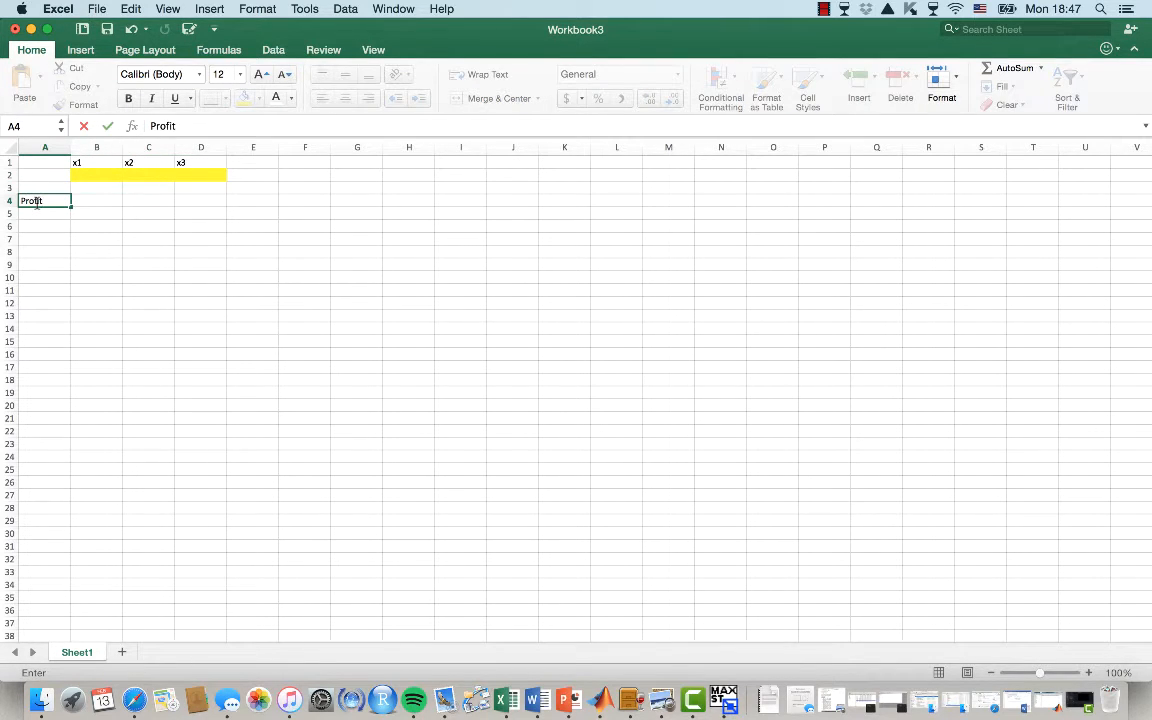
key("Tab")
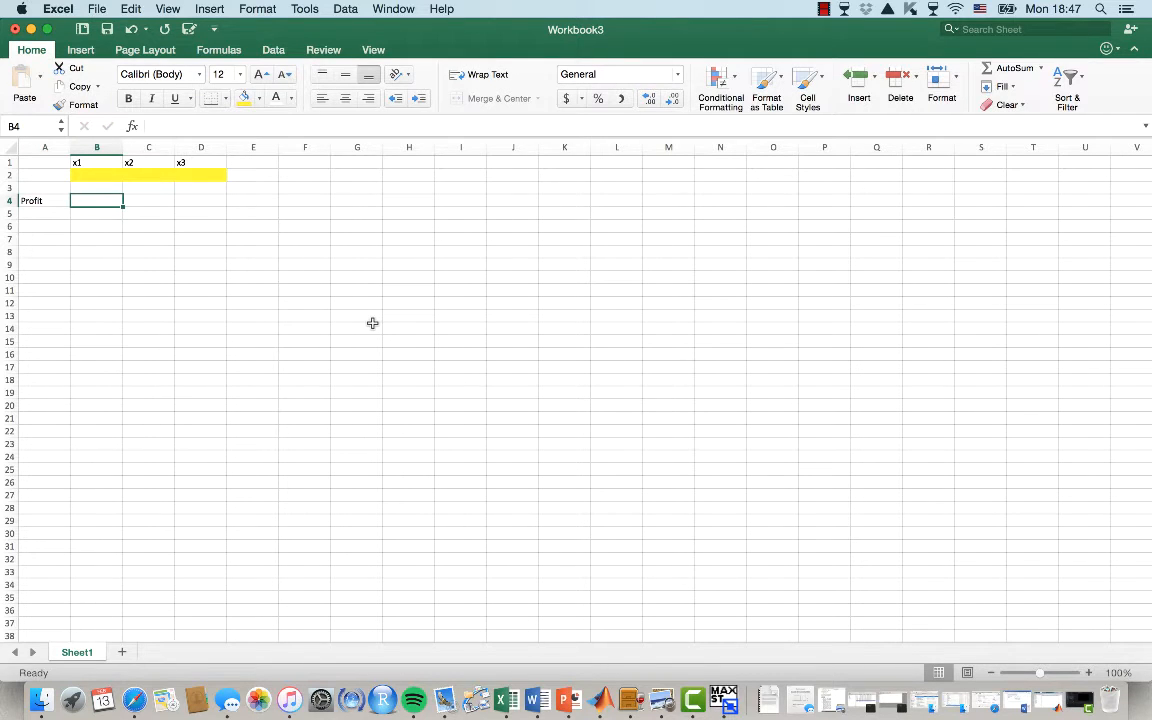
type("20000")
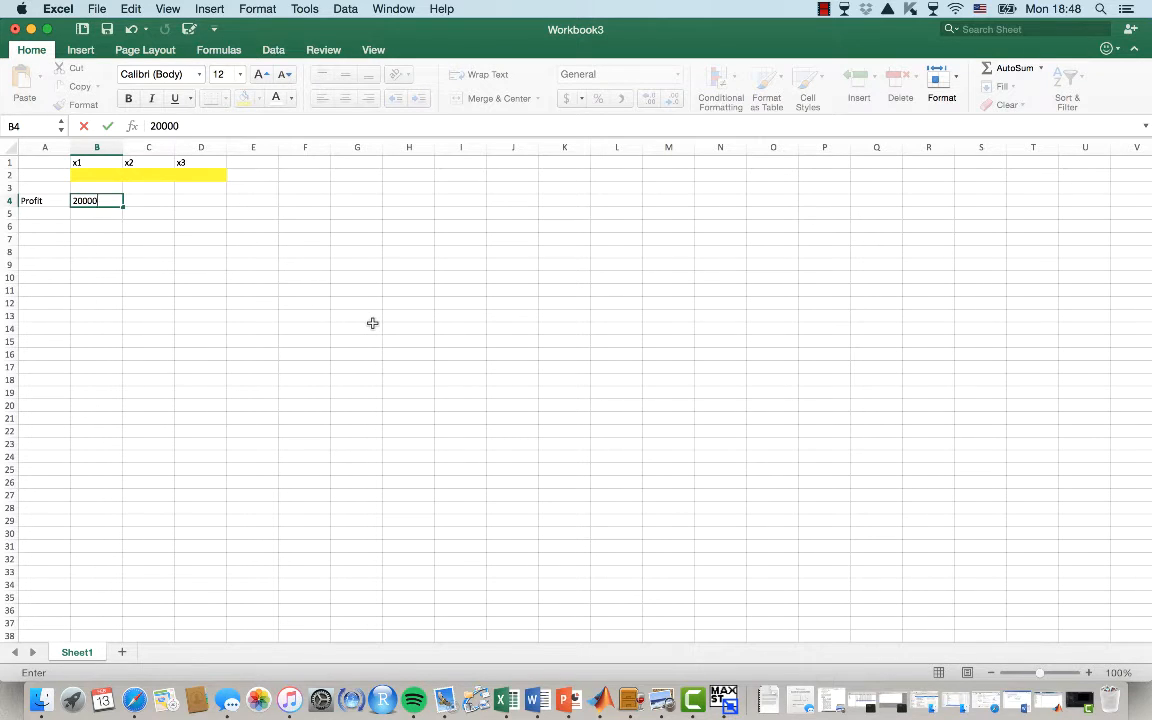
key("Tab")
type("15000")
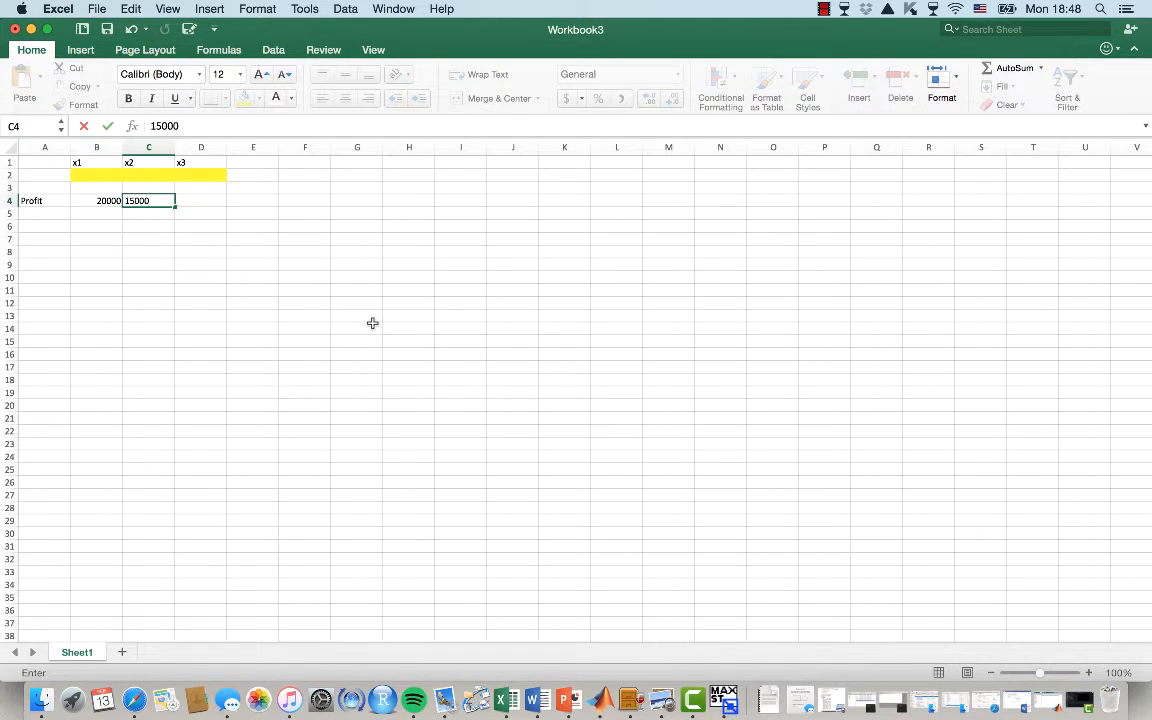
key("Tab")
type("16000")
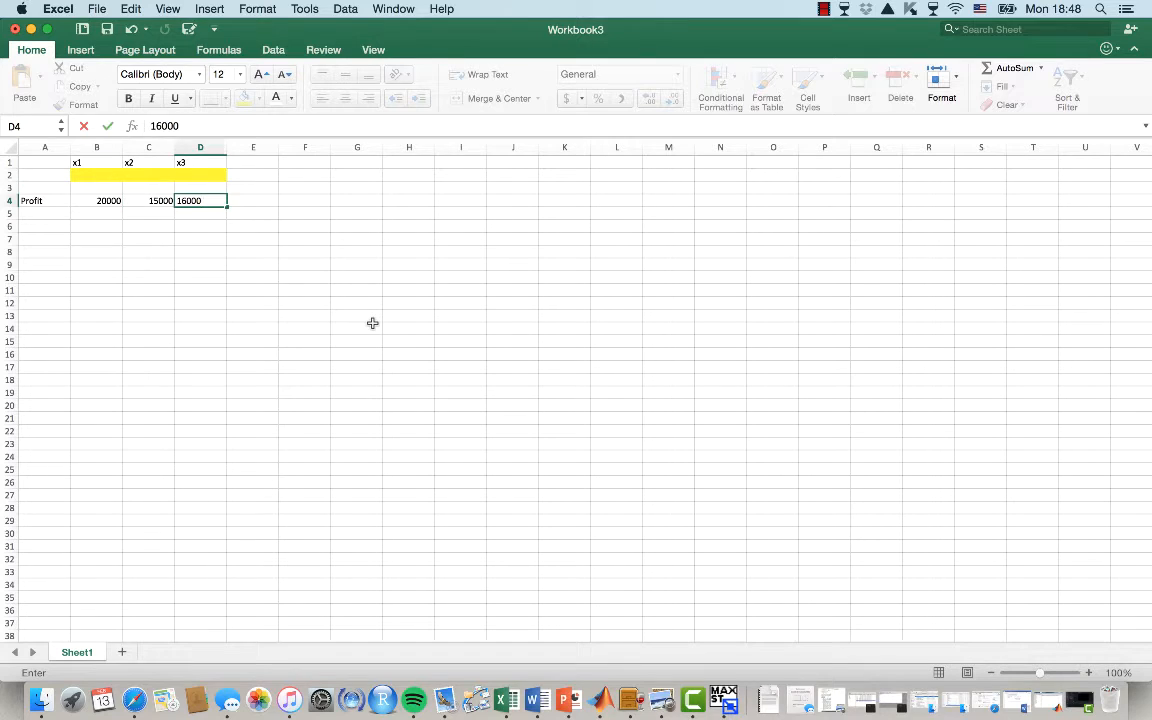
key("Return")
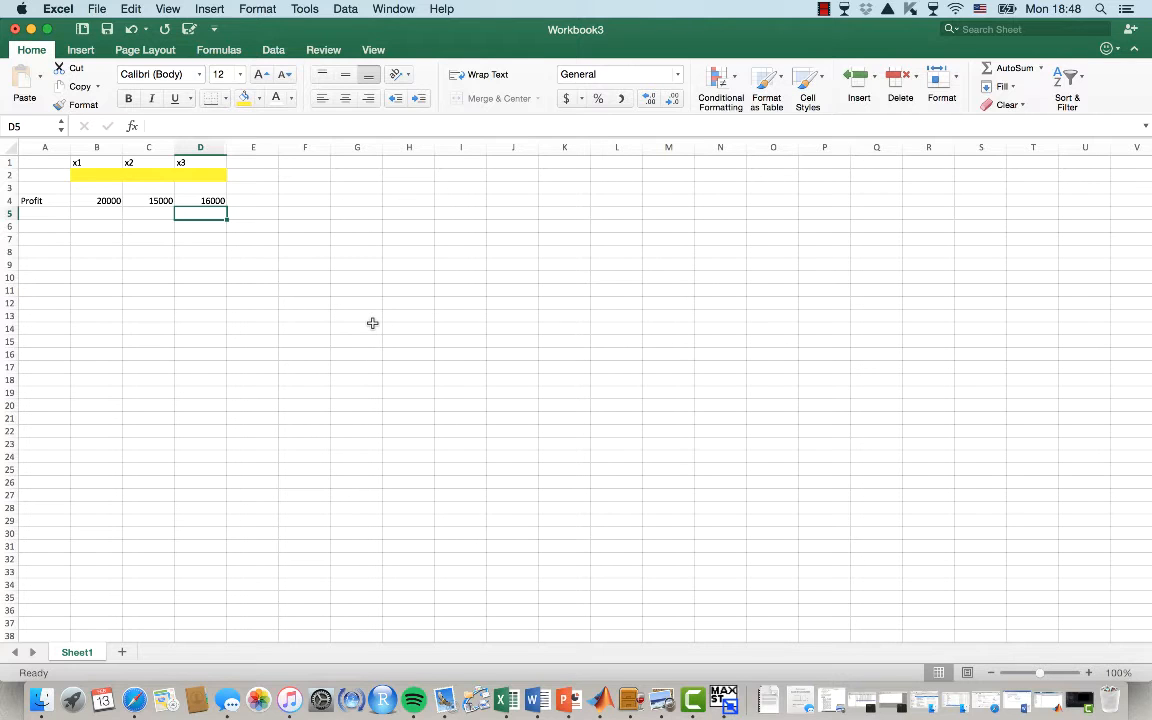
Enter the profit formula =B4*B2+C4*C2+D4*D2 in E4
key("Up")
key("Right")
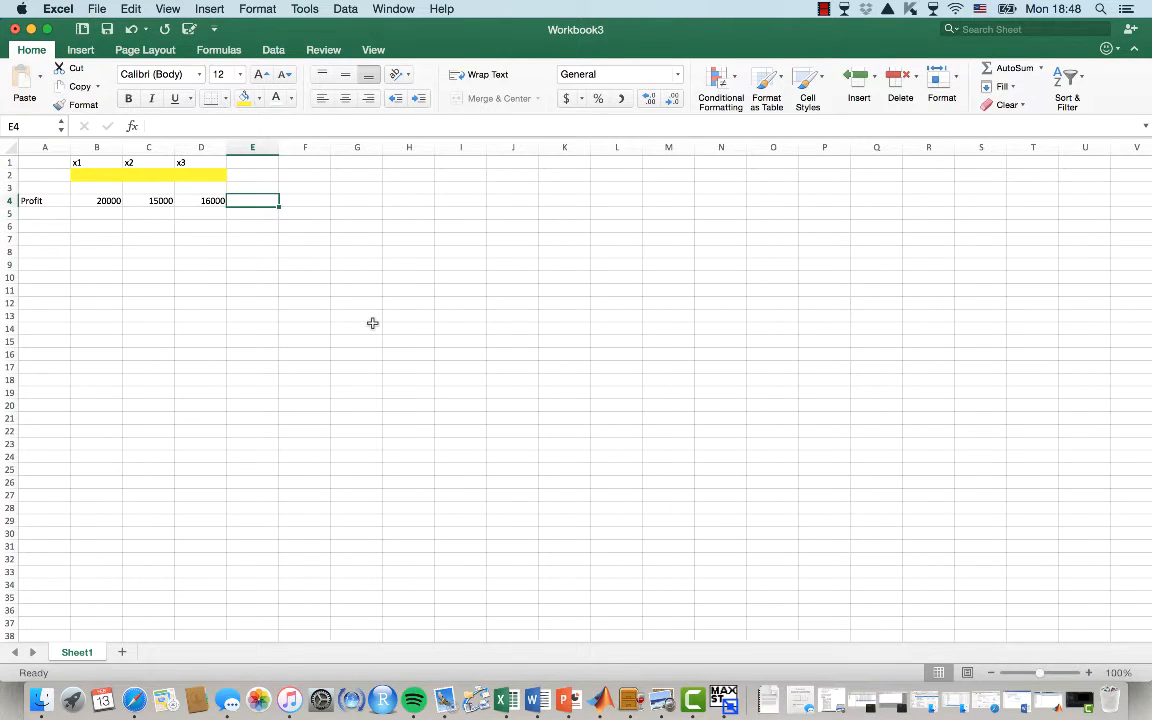
type("=")
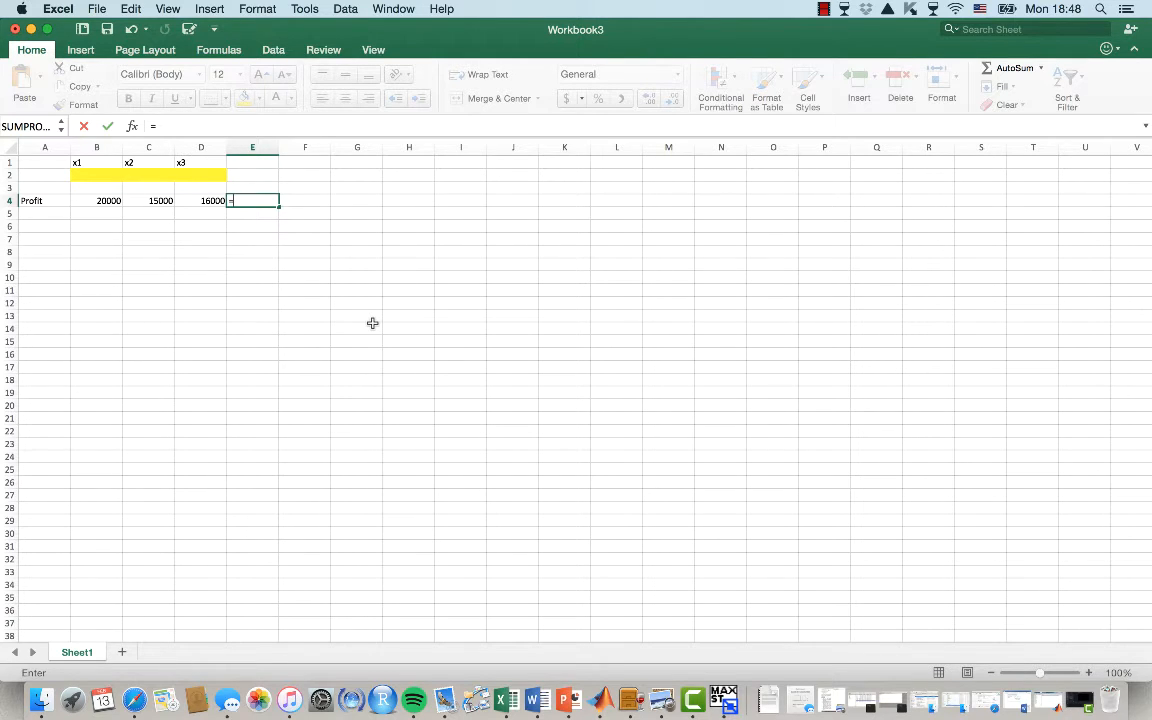
left_click(85, 200)
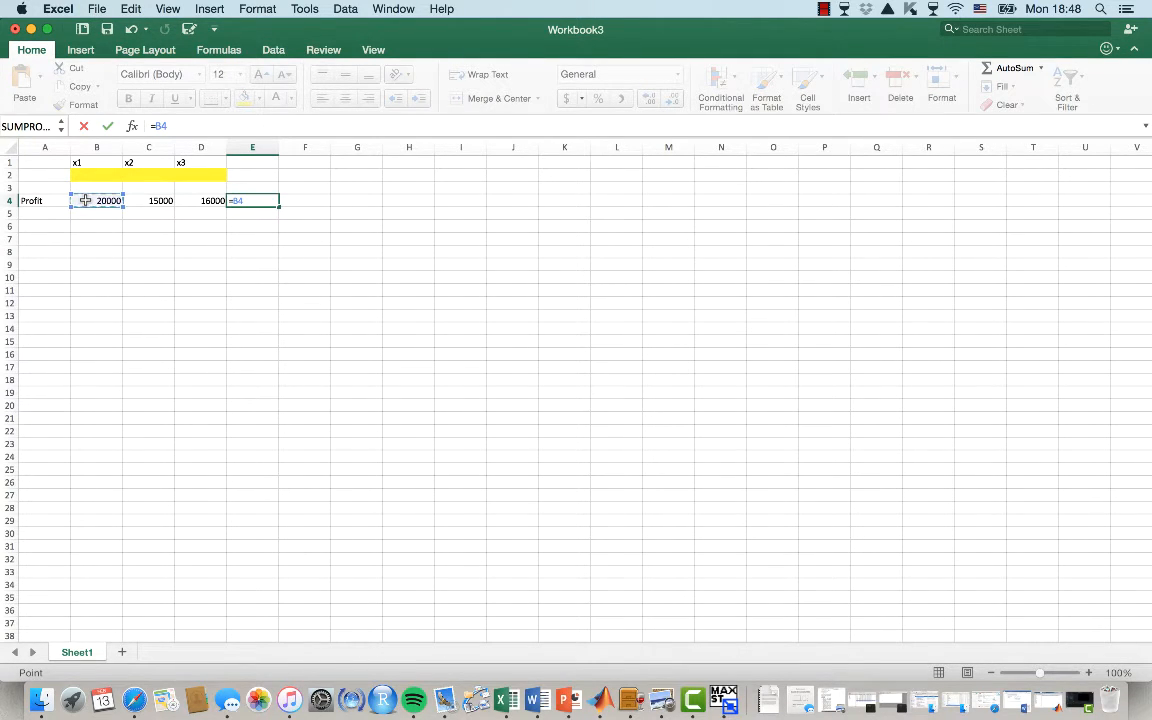
type("*")
left_click(98, 176)
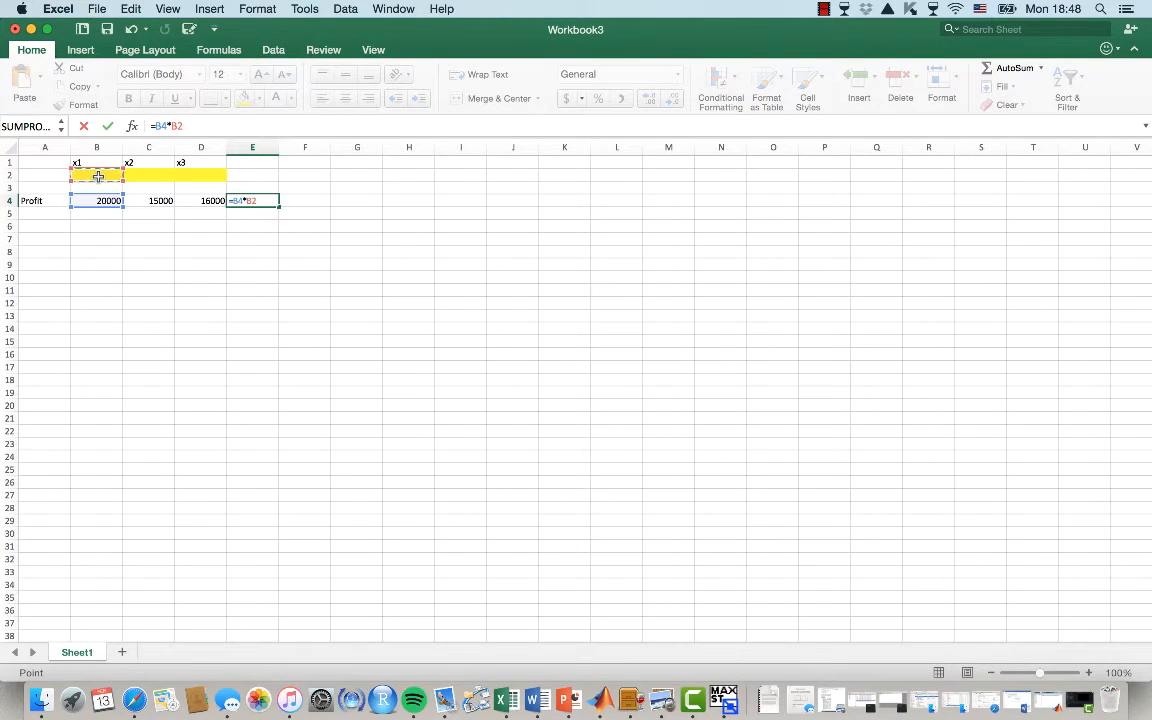
type("+")
left_click(150, 200)
type("*")
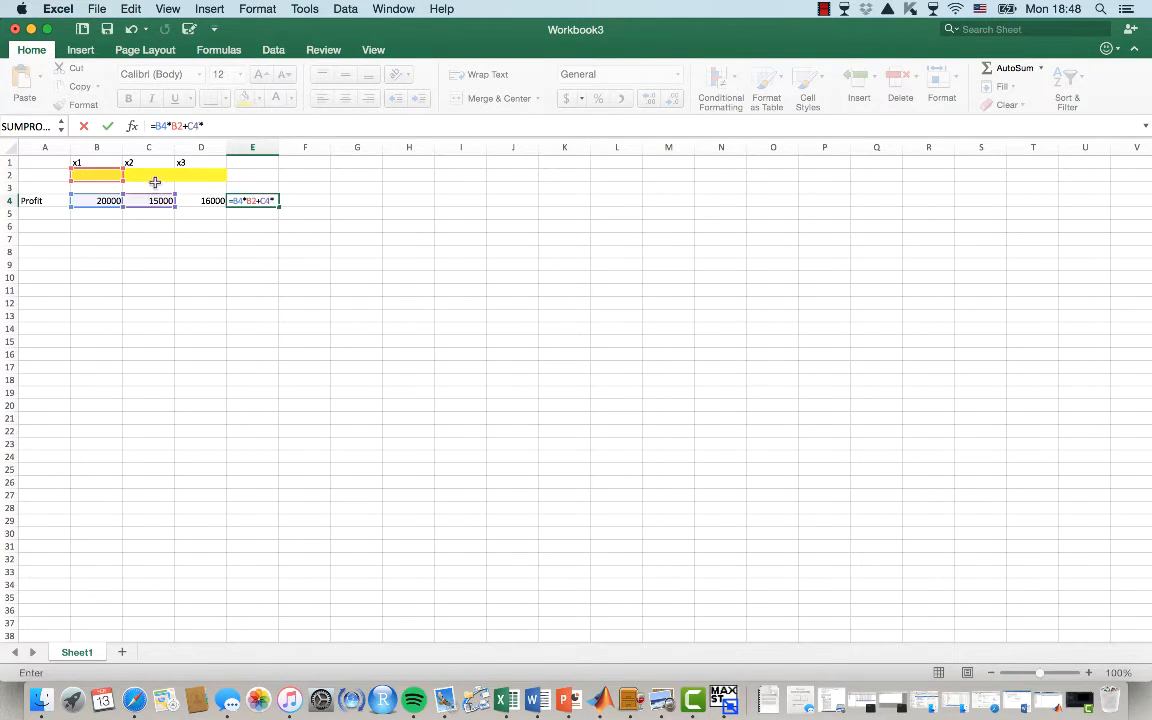
left_click(157, 178)
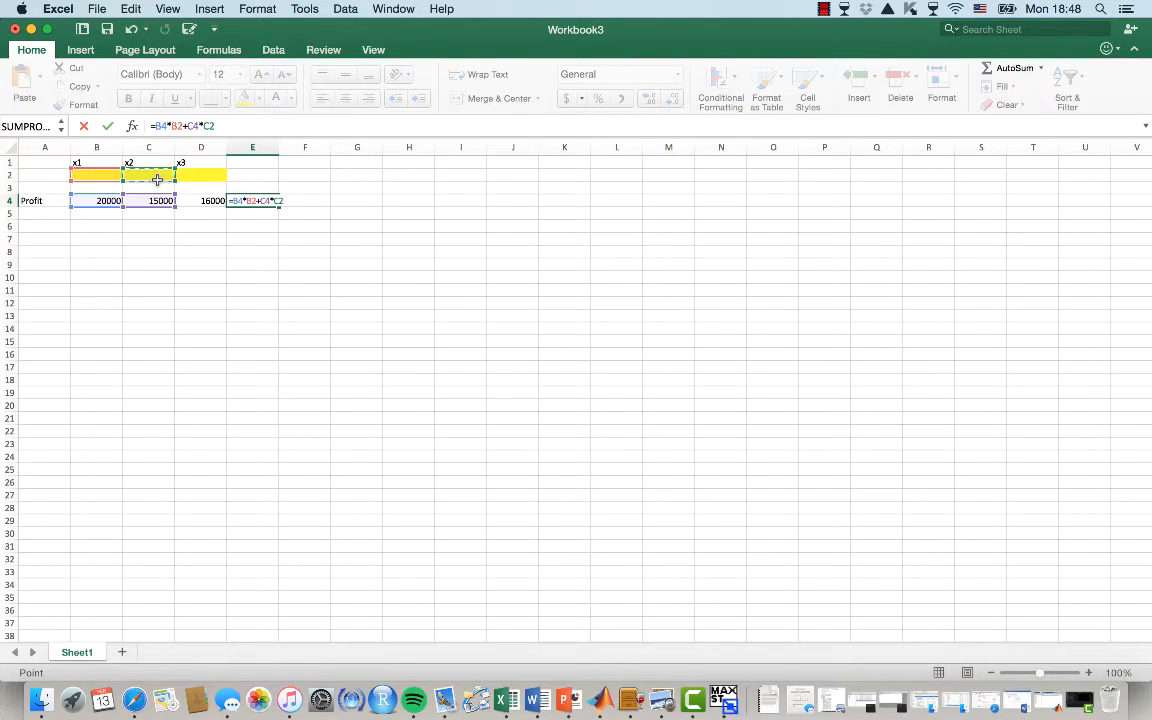
type("+")
left_click(218, 199)
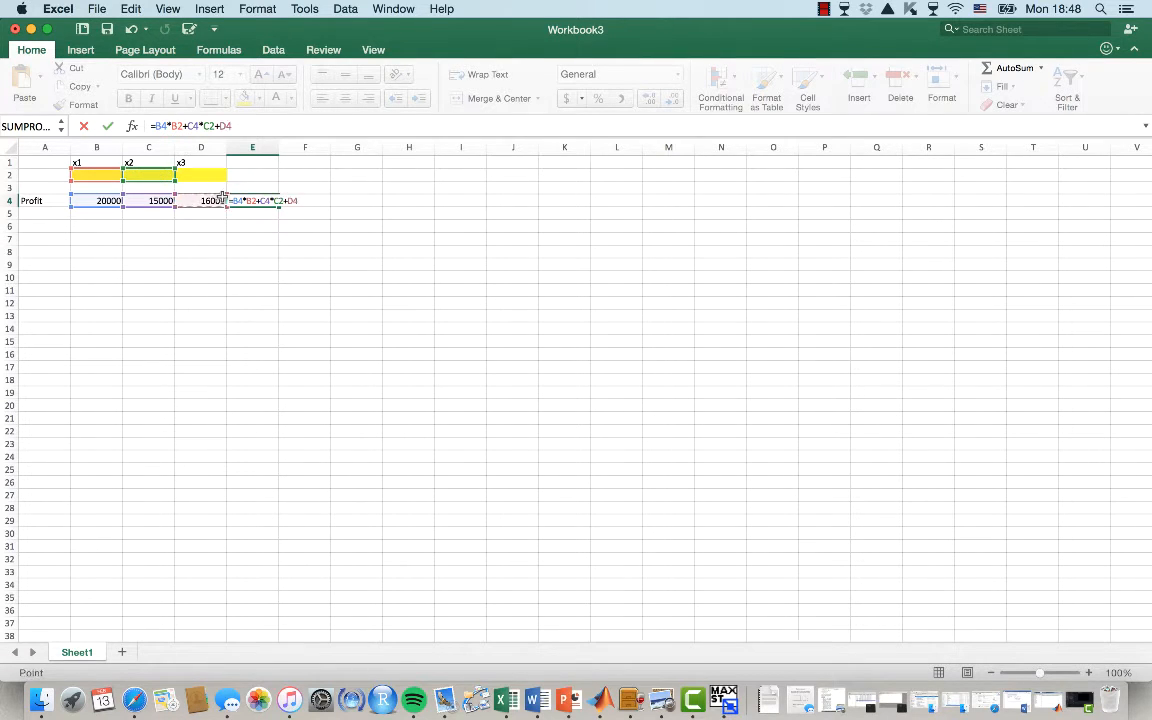
type("*")
left_click(210, 177)
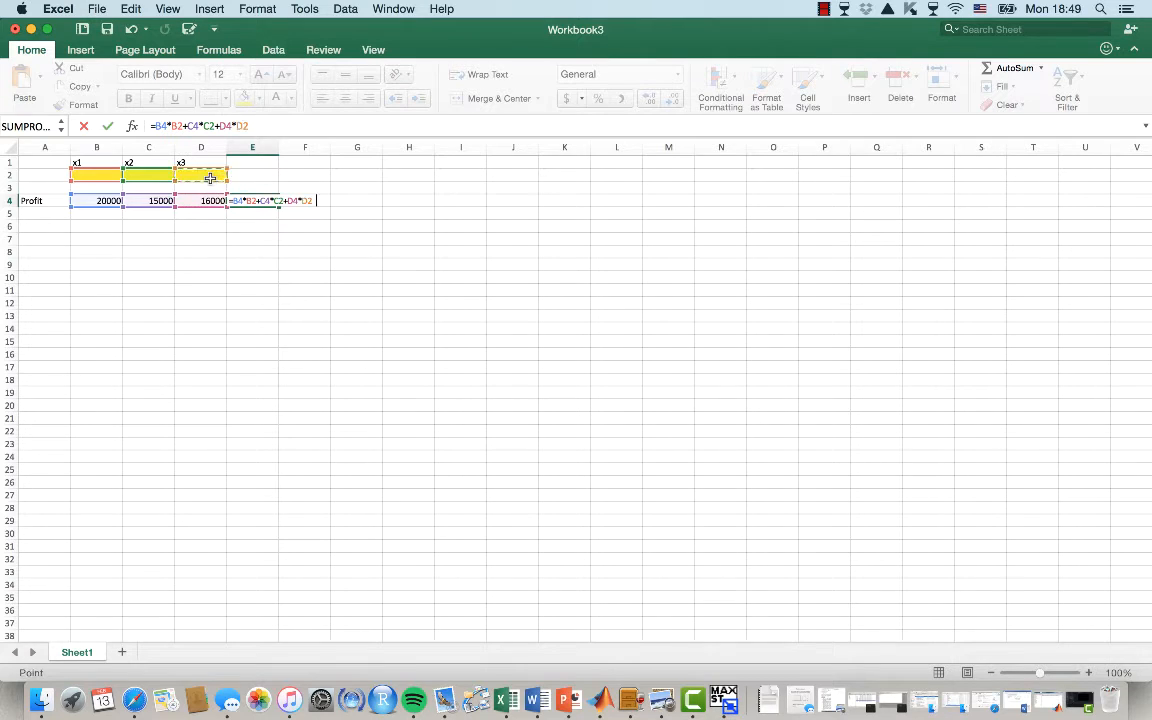
key("Return")
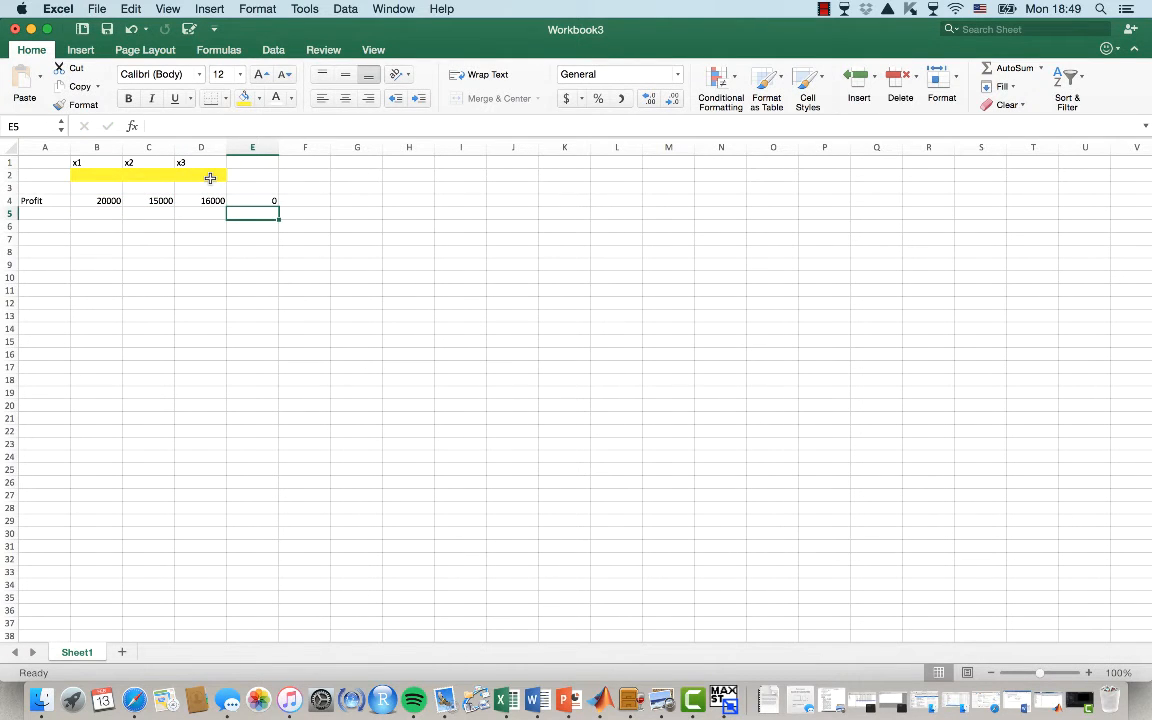
Replace the profit formula in E4 with =SUMPRODUCT(B4:D4,B2:D2)
key("Up")
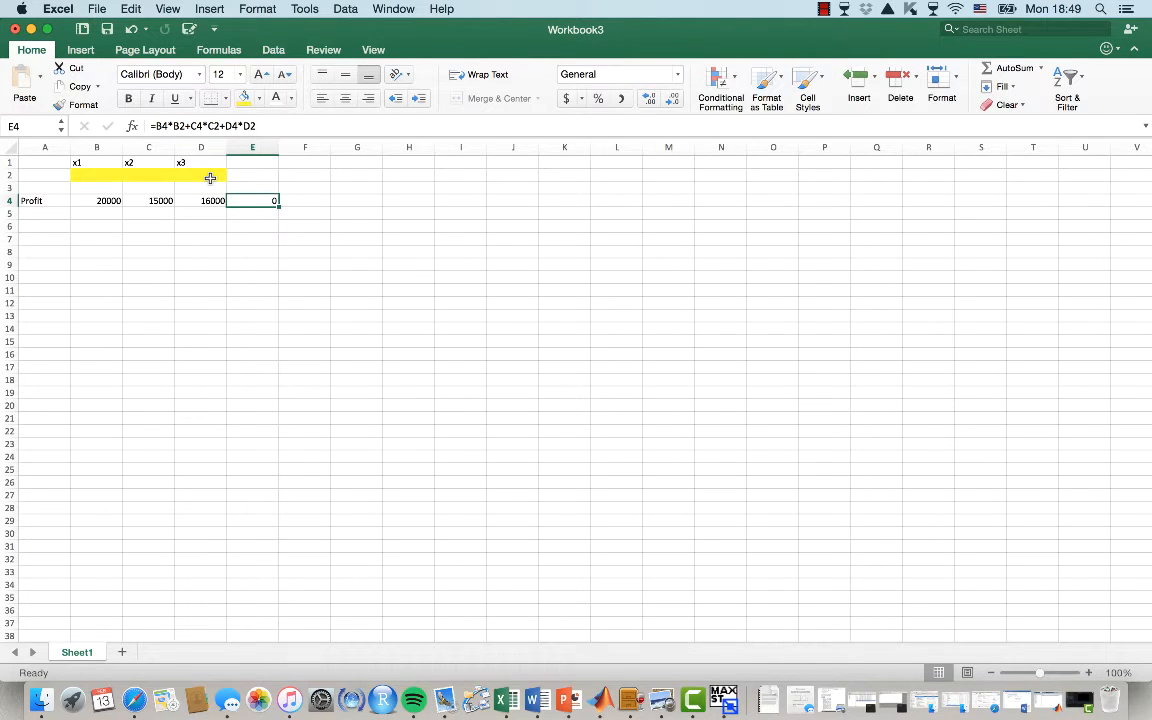
type("=s")
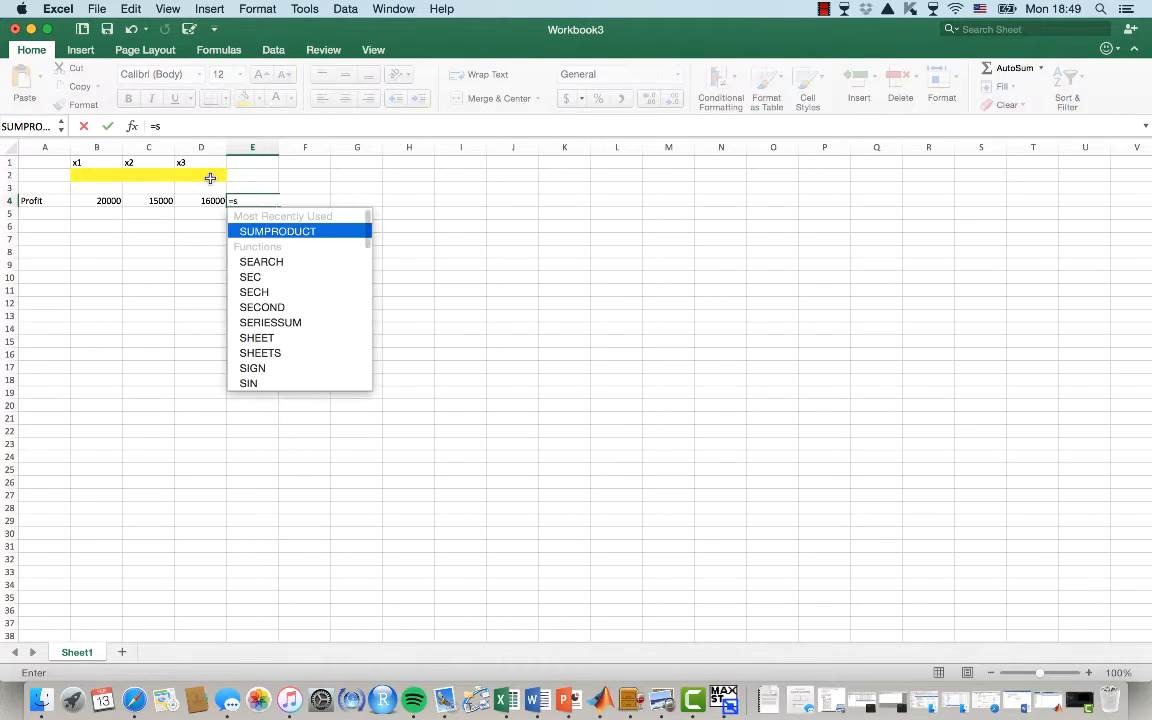
type("umproduct")
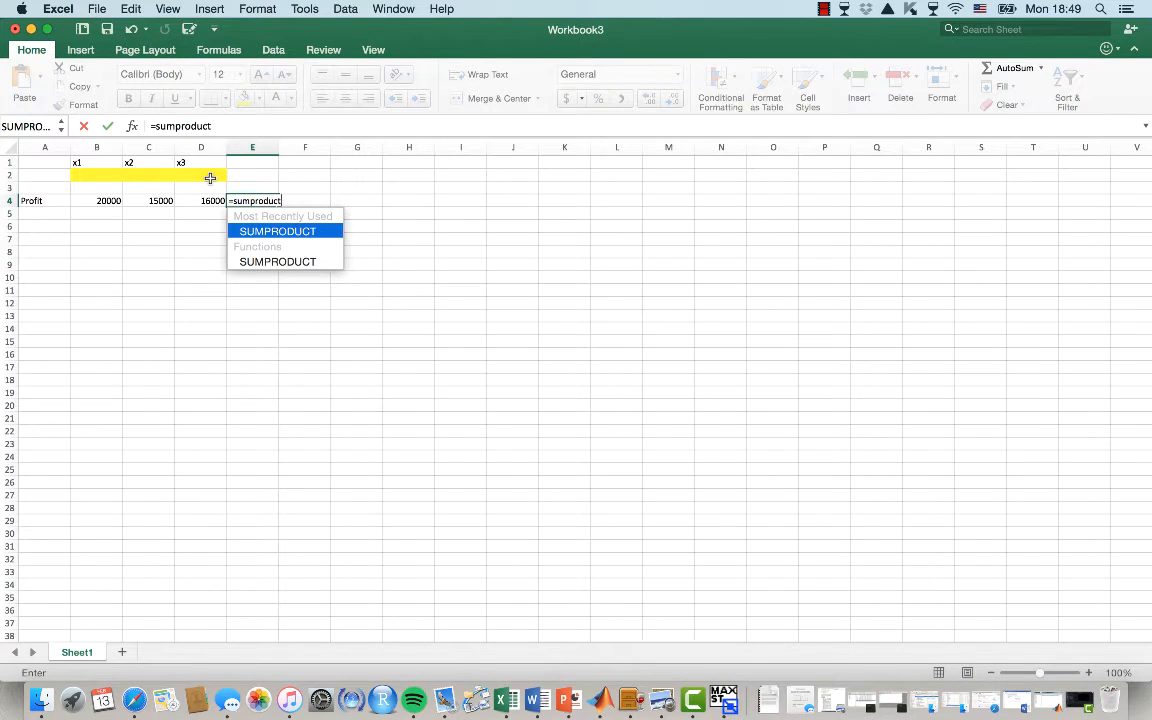
key("Tab")
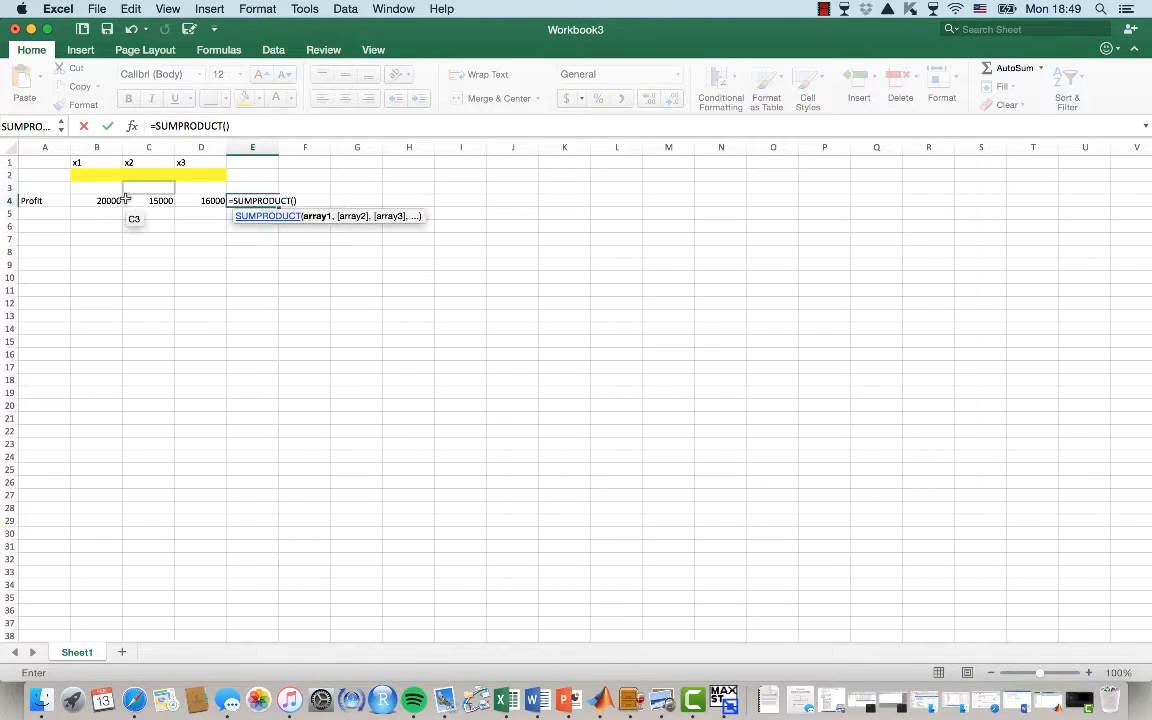
left_click_drag(105, 200, 204, 201)
type(",")
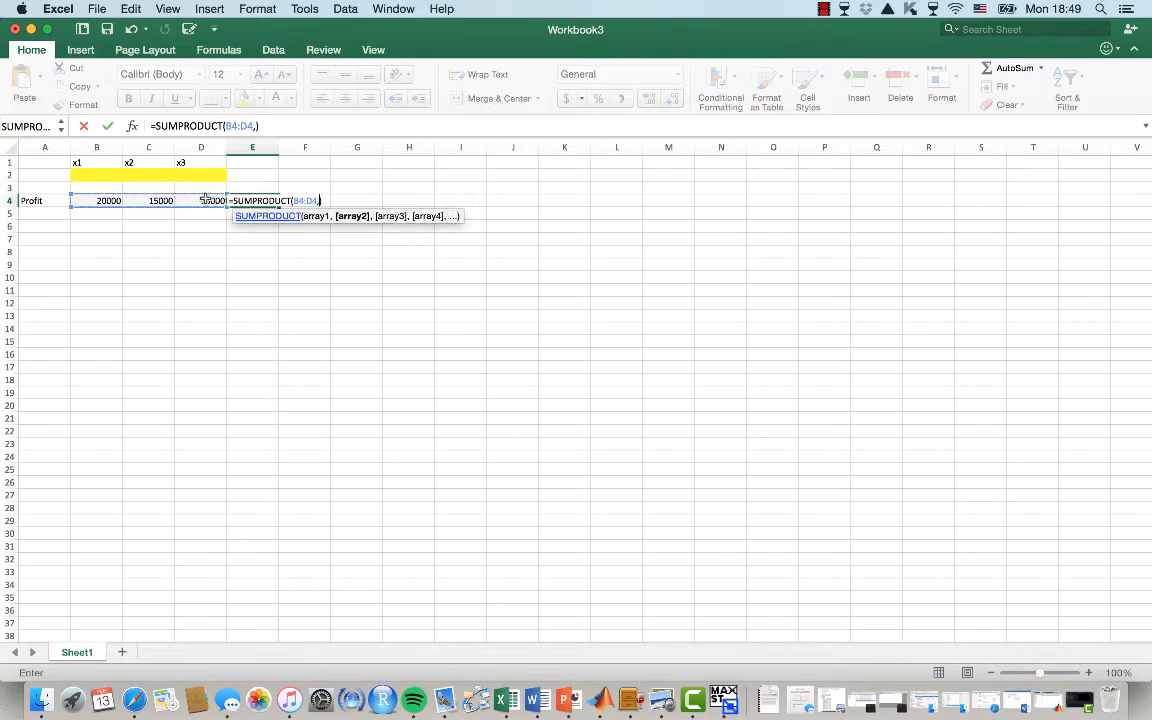
left_click_drag(100, 176, 181, 182)
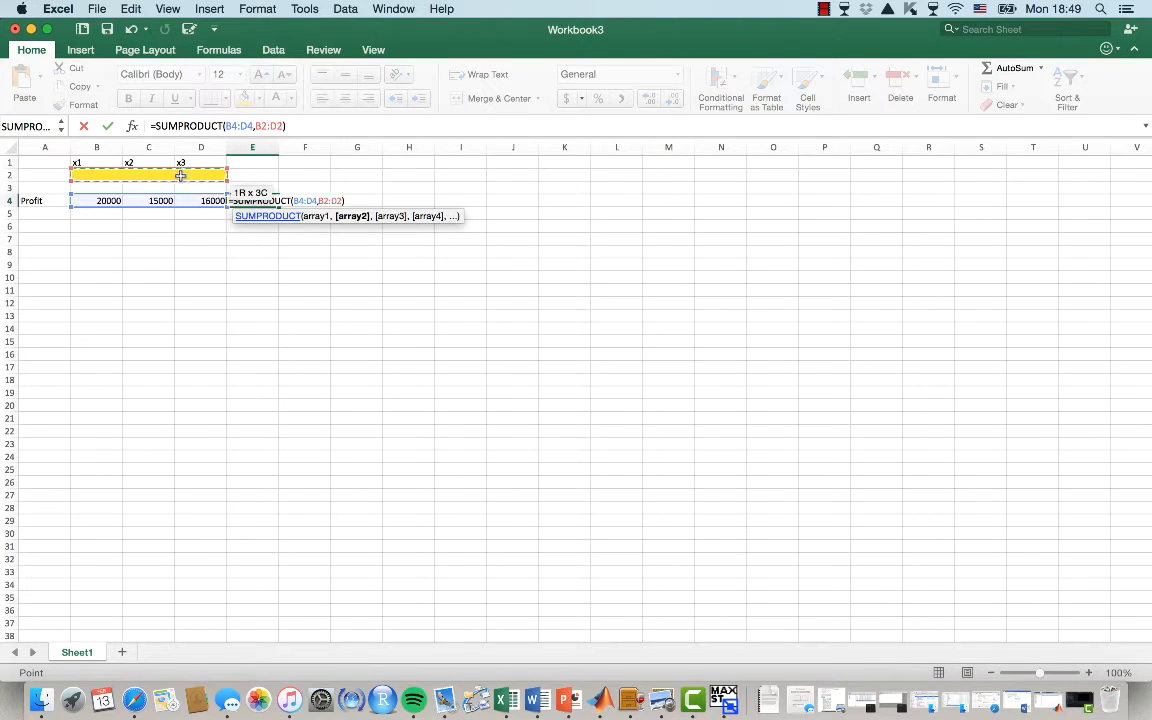
key("Return")
Fill the profit formula cell E4 with red
left_click(44, 212)
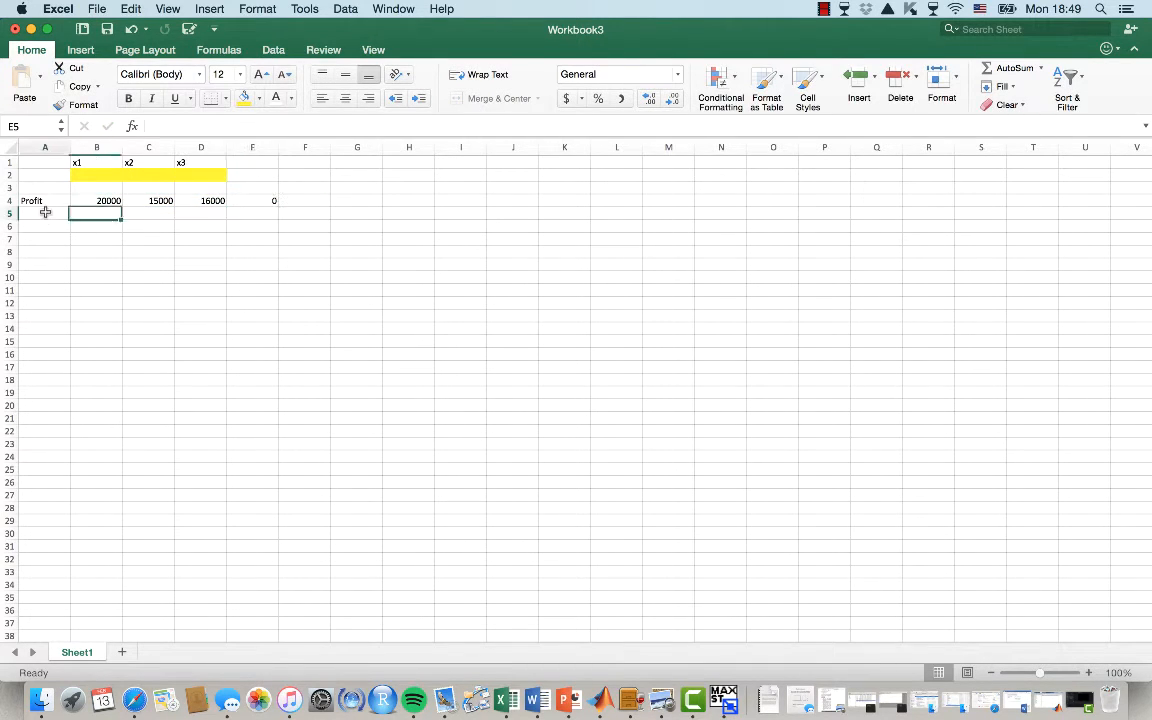
left_click(260, 199)
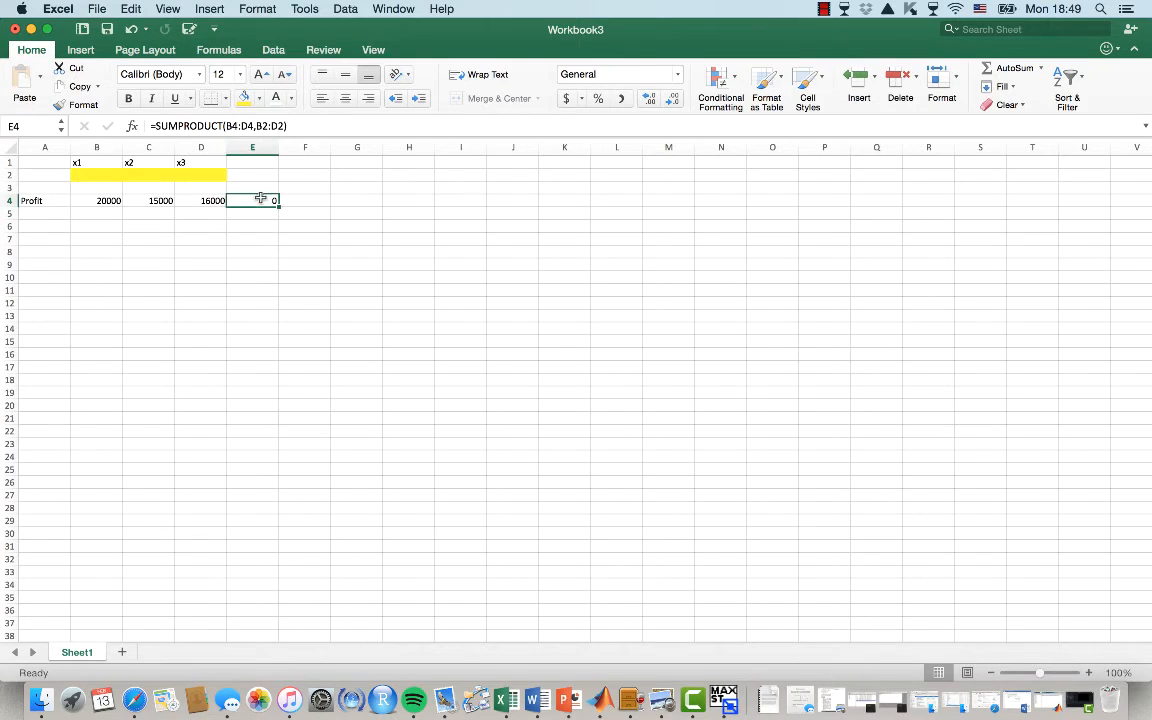
left_click(259, 99)
left_click(256, 279)
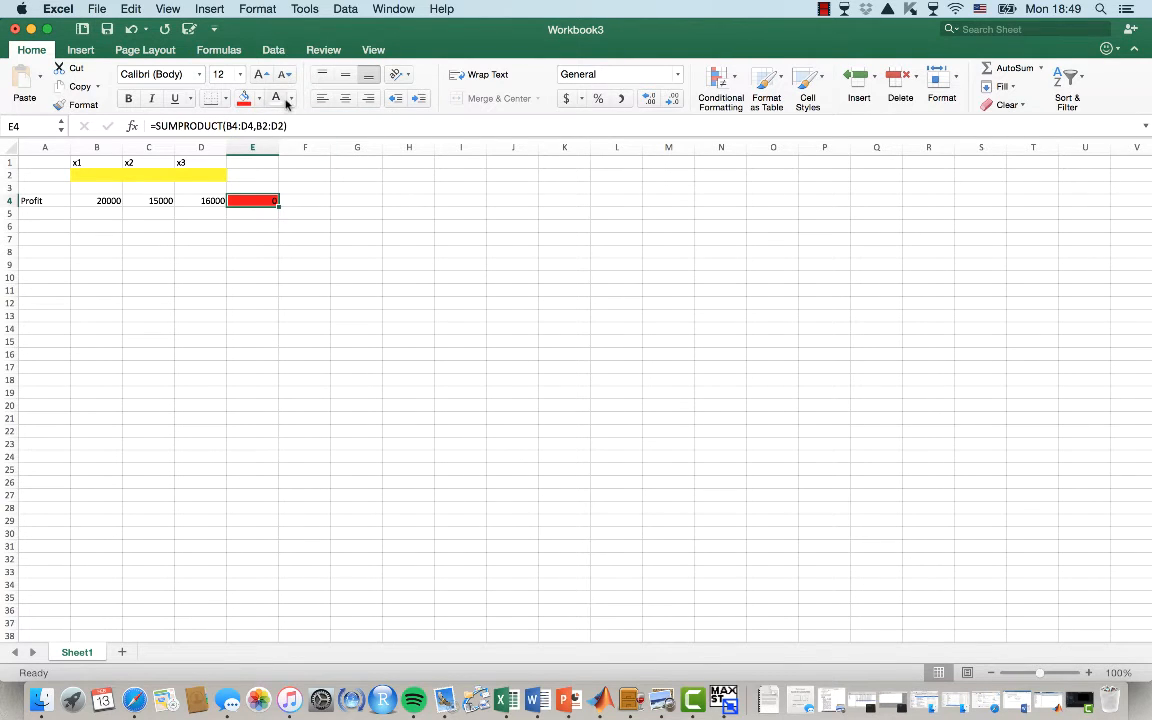
Enter the row label Water const. in A5 with coefficients 50, 30 and 30 in B5:D5
left_click(49, 215)
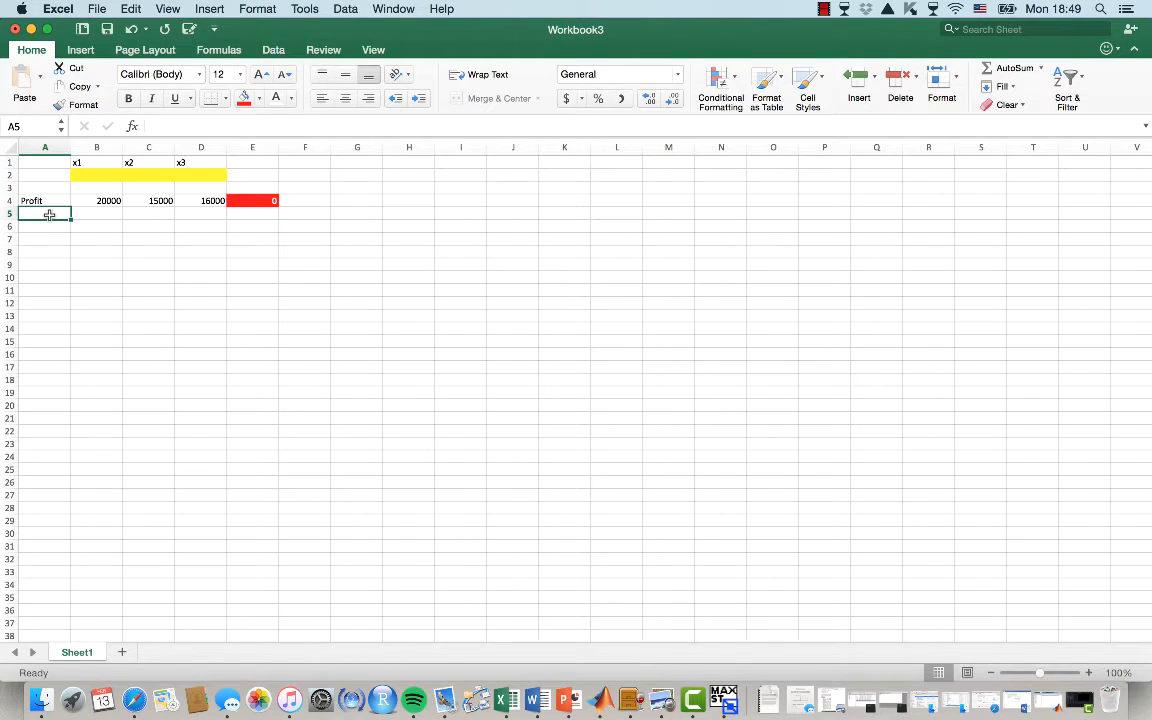
type("Water co")
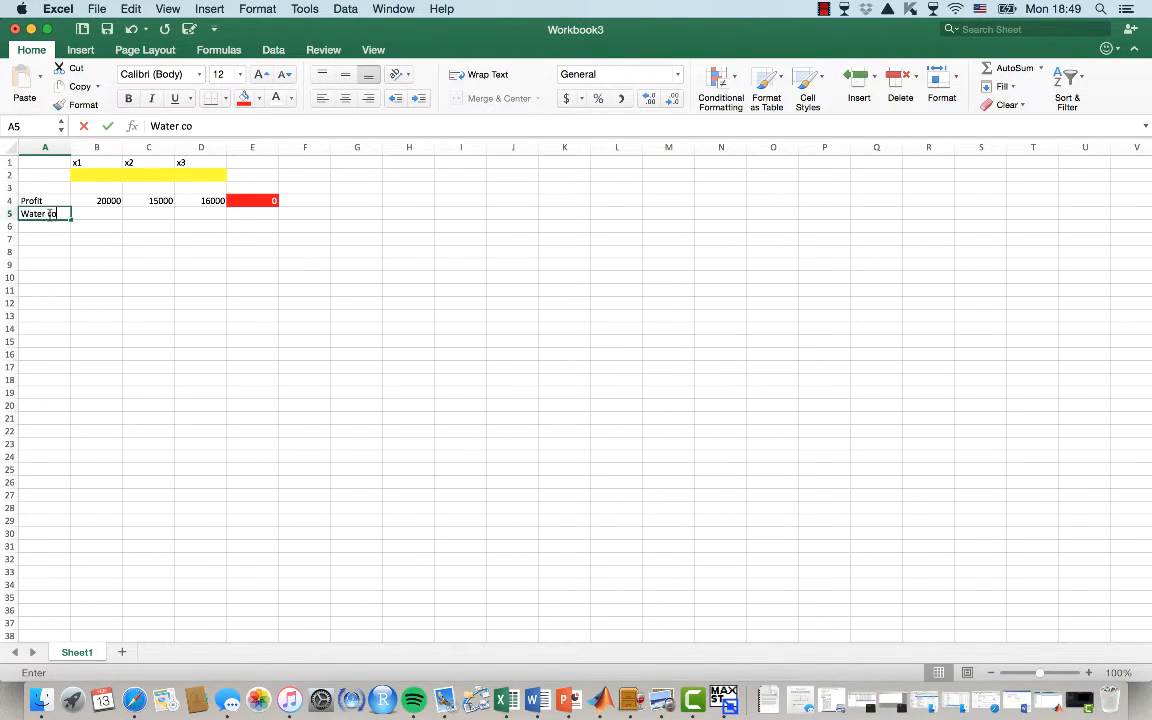
type("nst.")
key("Tab")
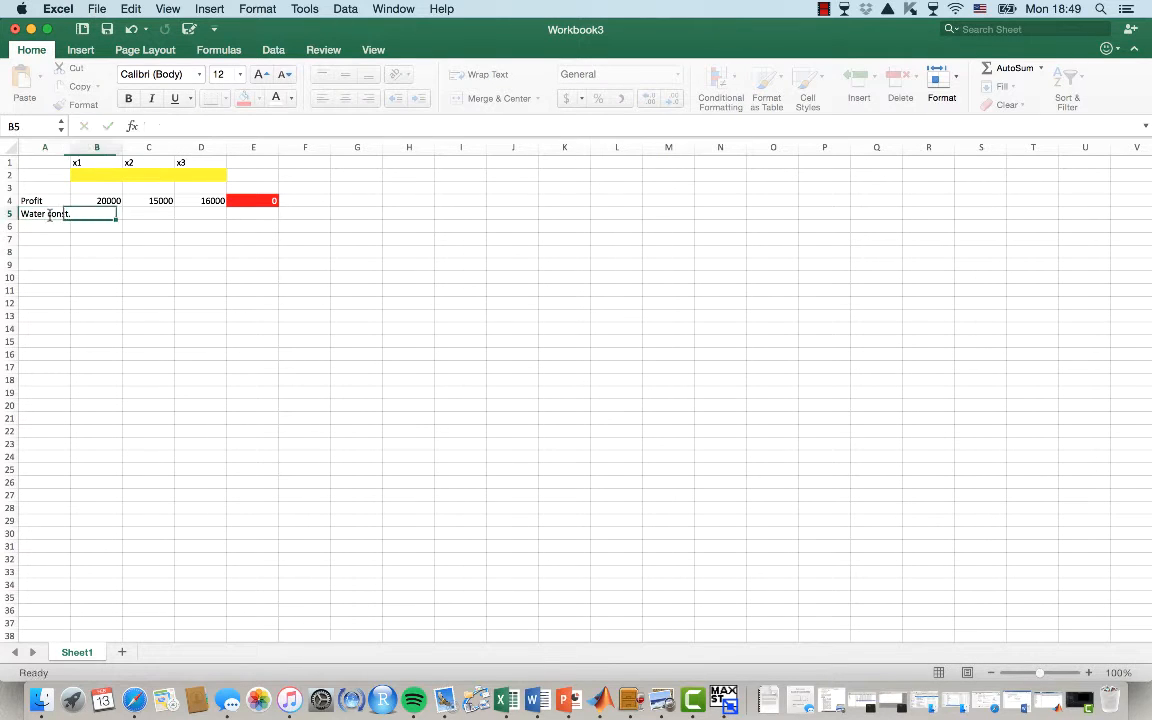
type("50")
key("Tab")
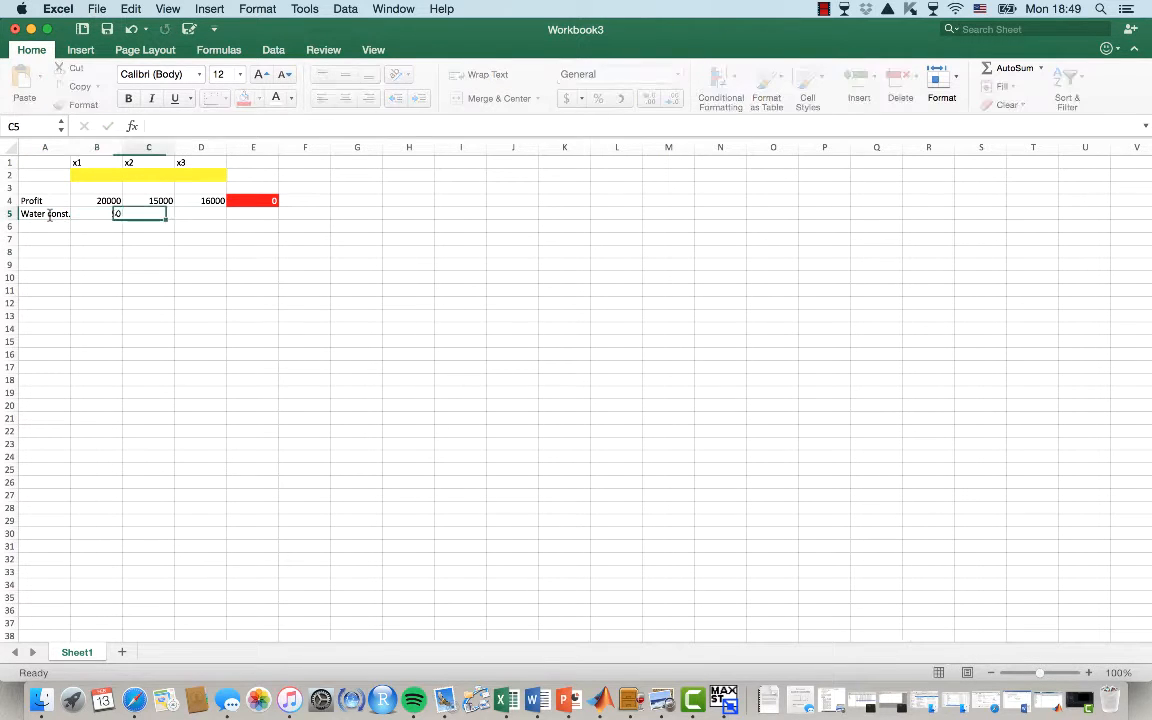
type("30")
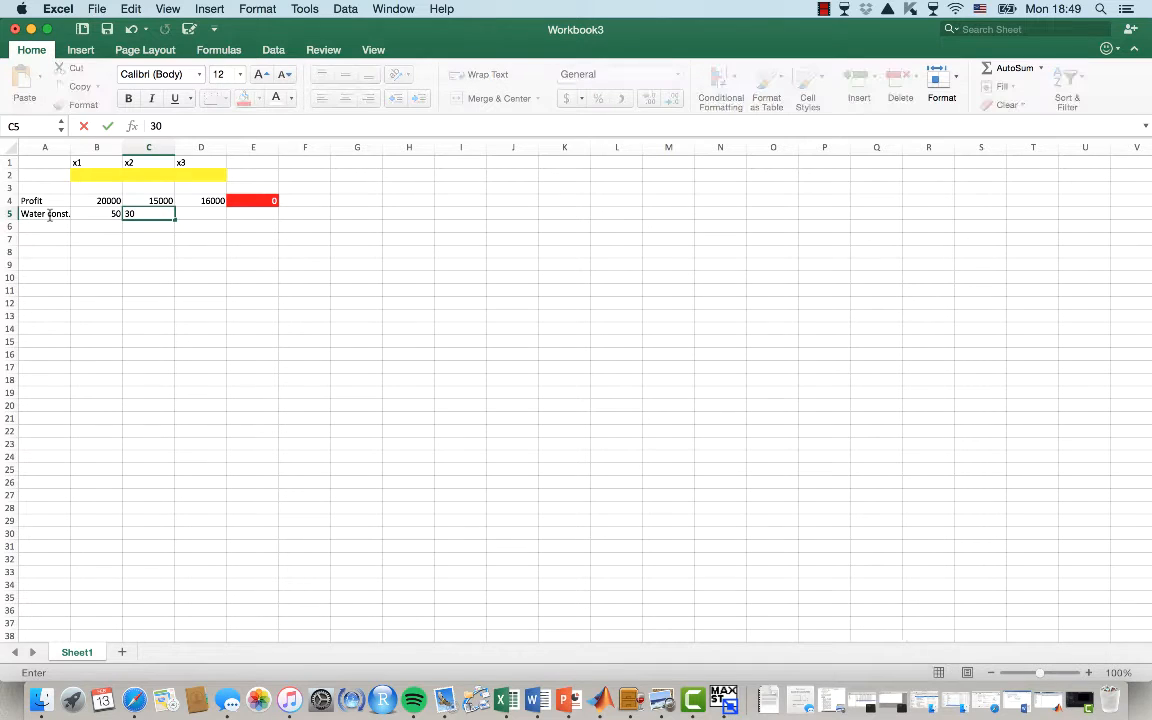
key("Tab")
type("30")
key("Tab")
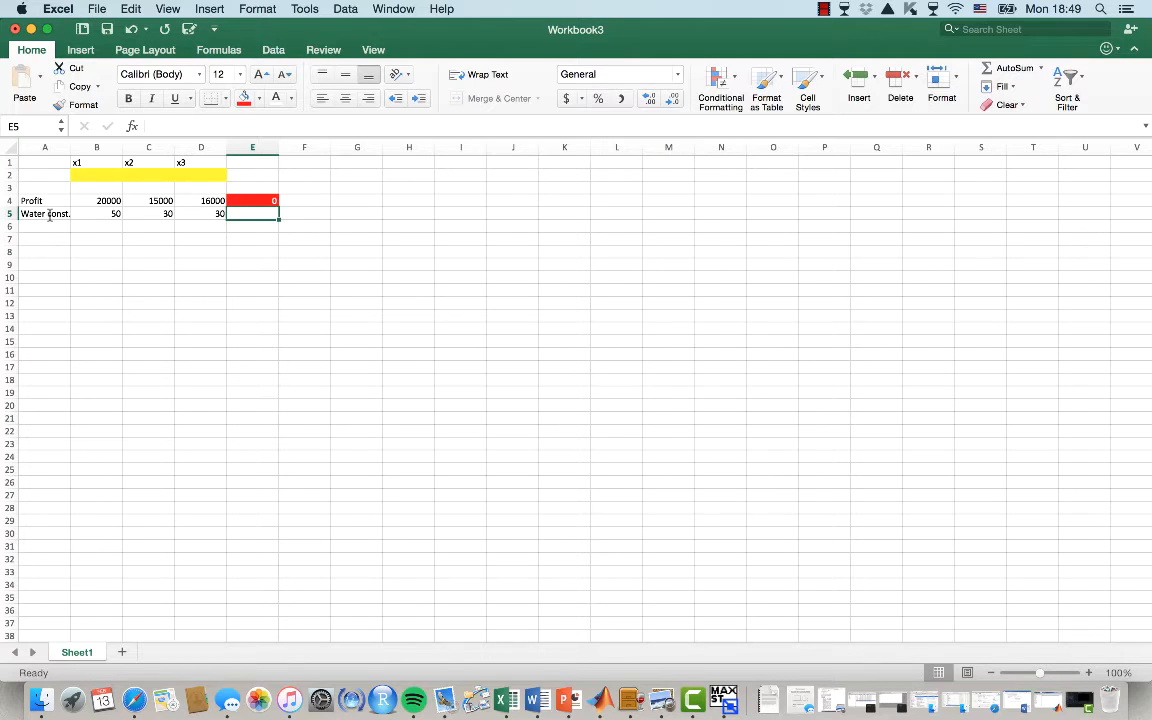
Enter 2000 in F5
key("Tab")
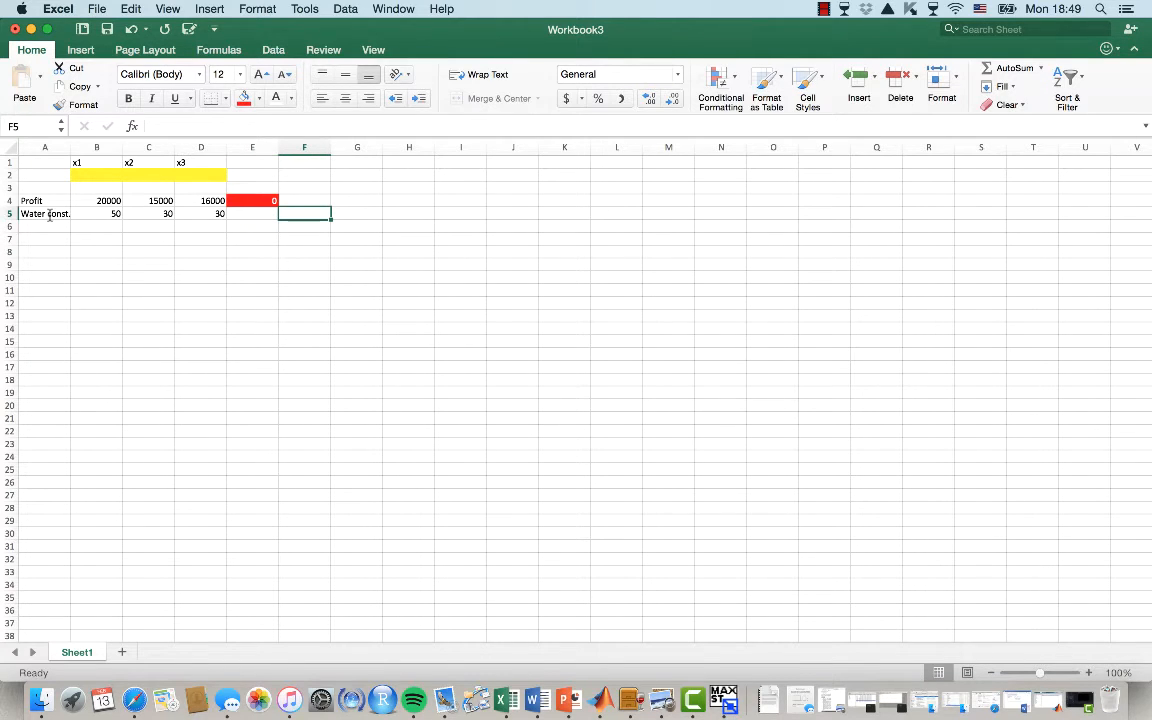
type("2000")
key("Return")
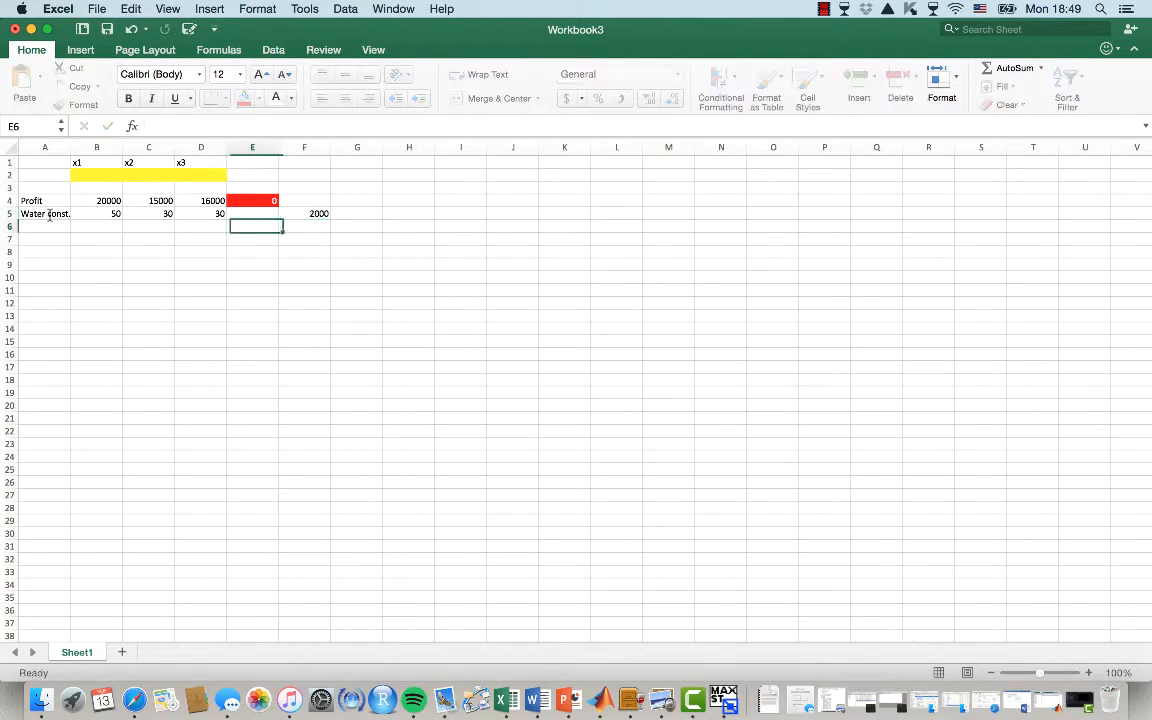
Enter the <= sign in F5 and the water limit 2000 in G5
key("Left")
key("Left")
key("Left")
key("Left")
key("Right")
key("Right")
key("Right")
key("Right")
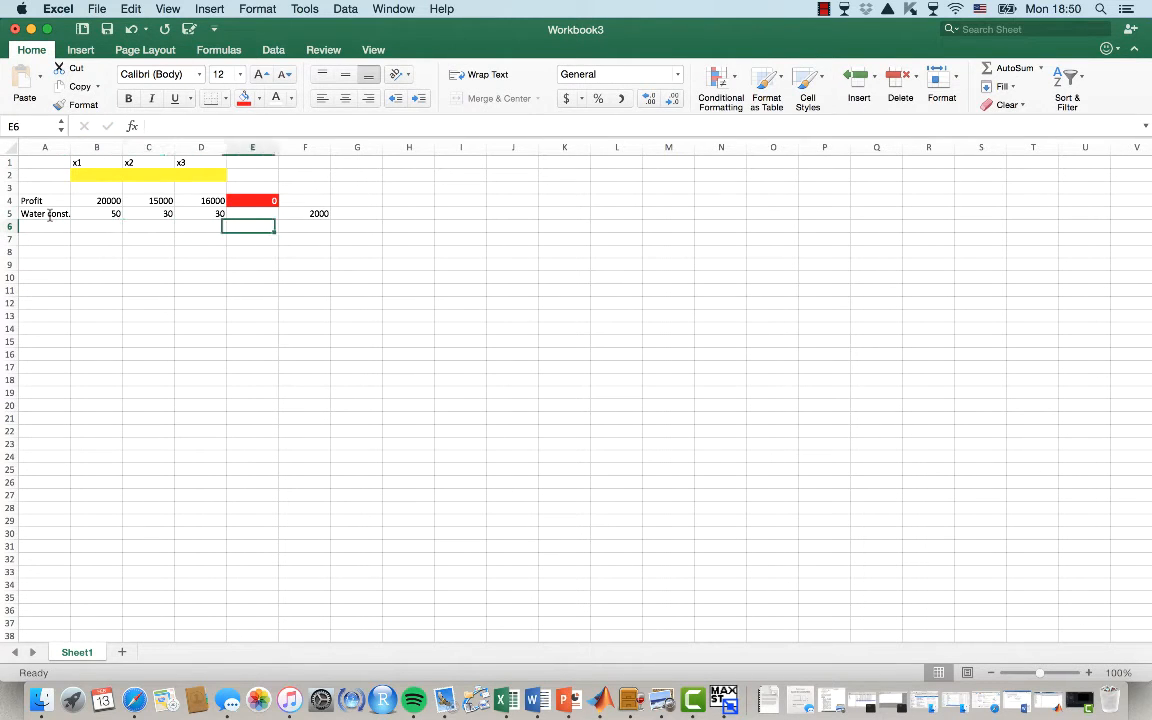
key("Up")
key("Right")
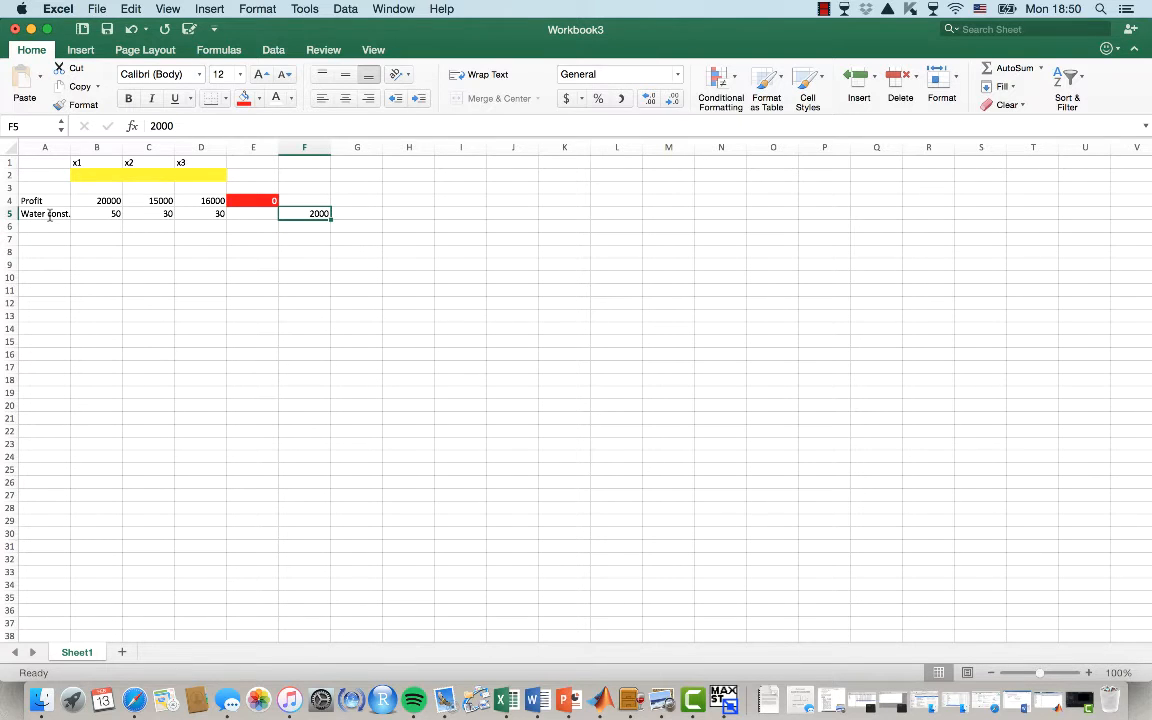
type("<=")
key("Right")
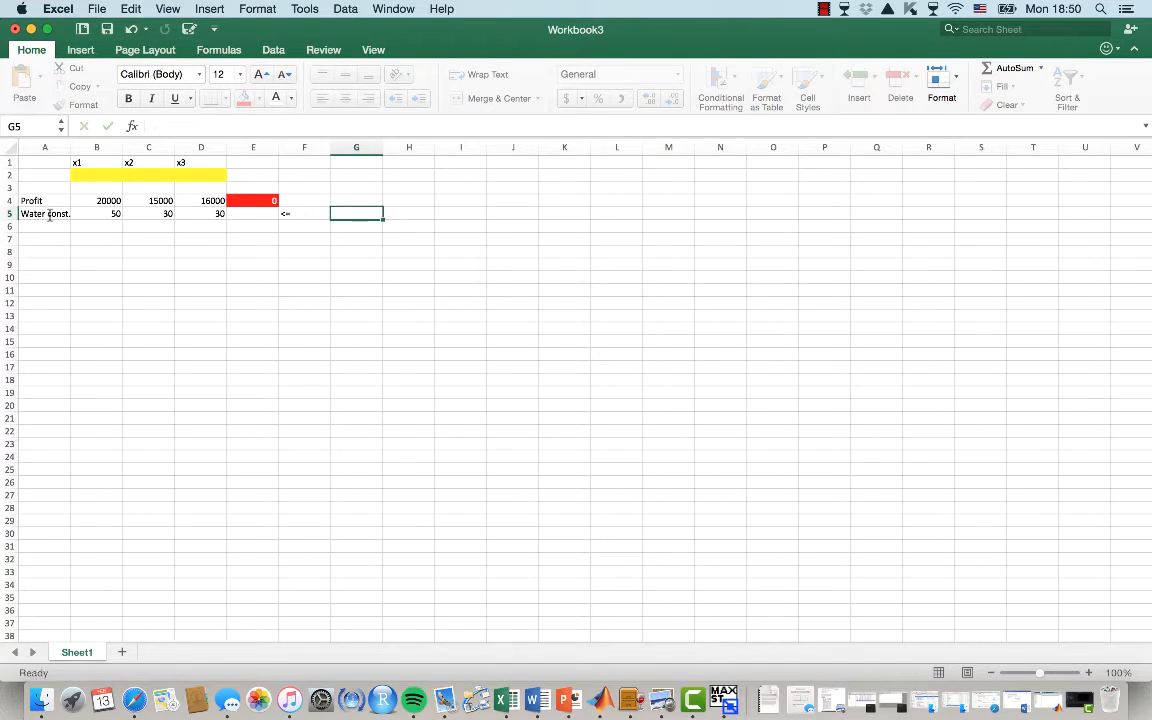
type("2000")
key("Return")
key("Left")
key("Left")
key("Left")
key("Left")
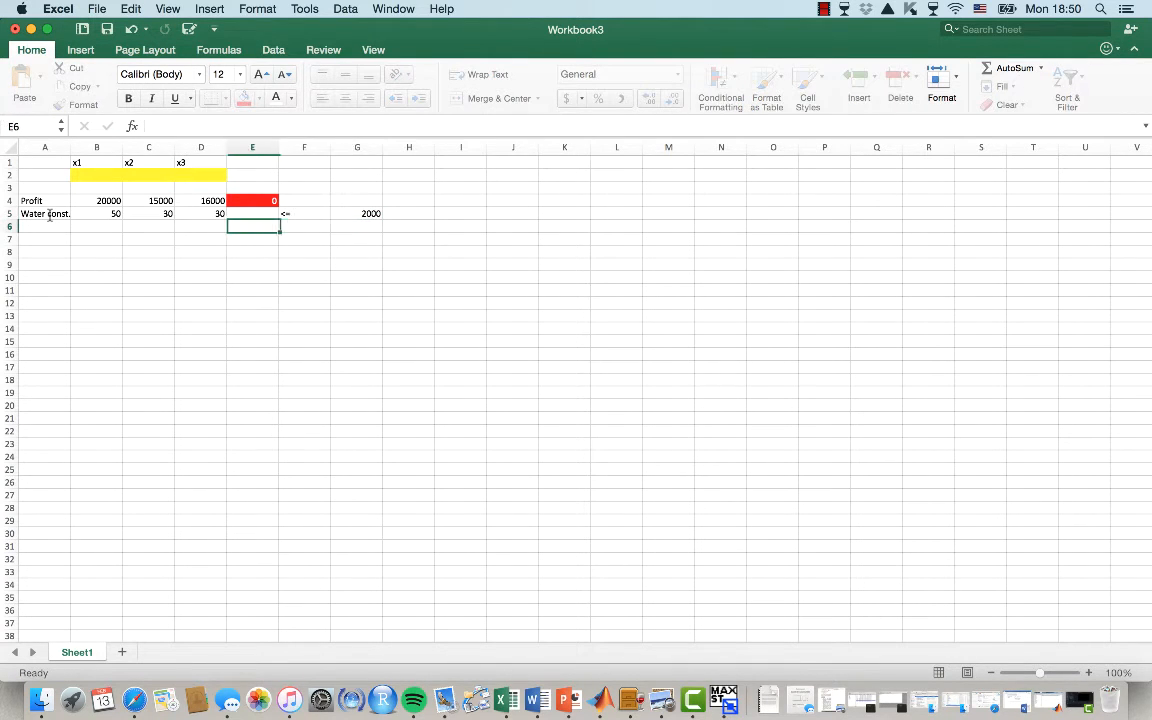
key("Right")
key("Up")
key("Up")
key("Right")
key("Right")
key("Right")
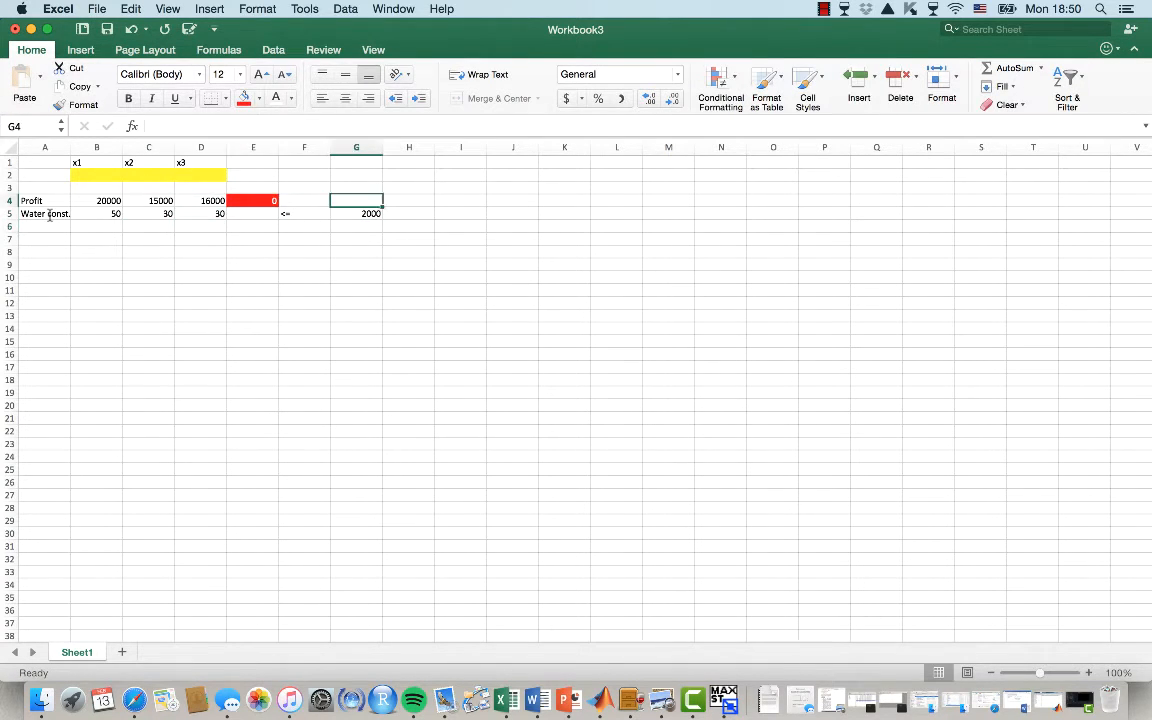
key("Down")
key("Left")
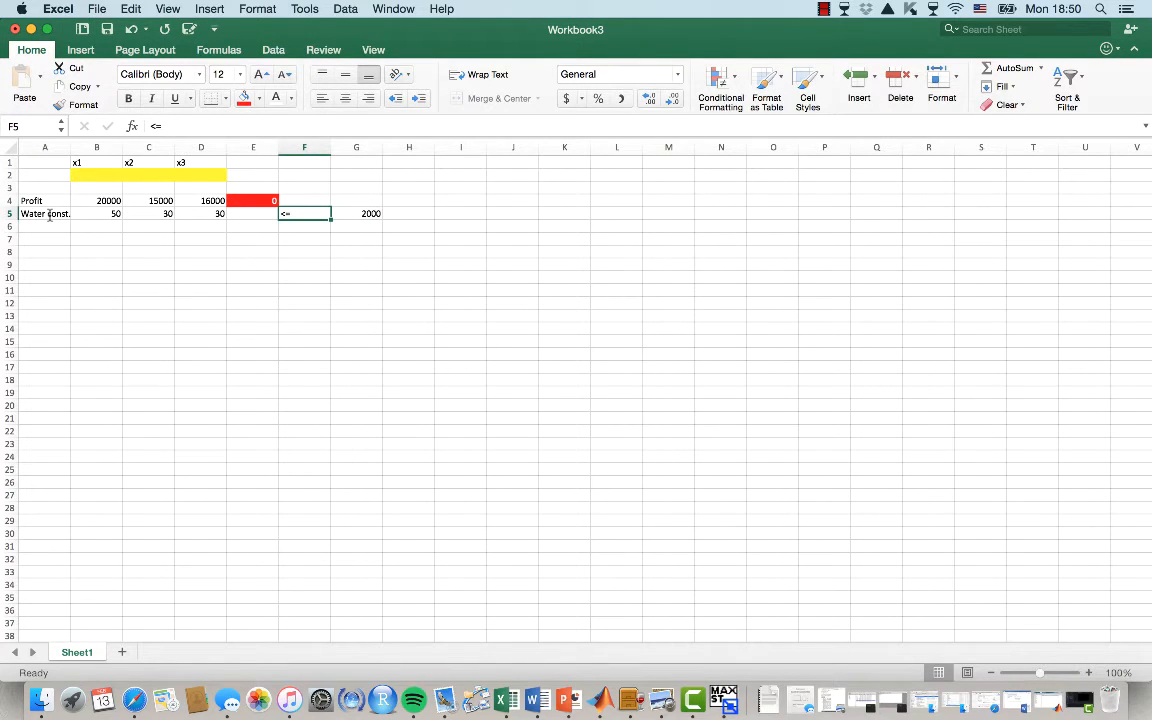
Enter the row label Worker const. in A6 with coefficients 2, 3 and 2 in B6:D6
left_click(47, 226)
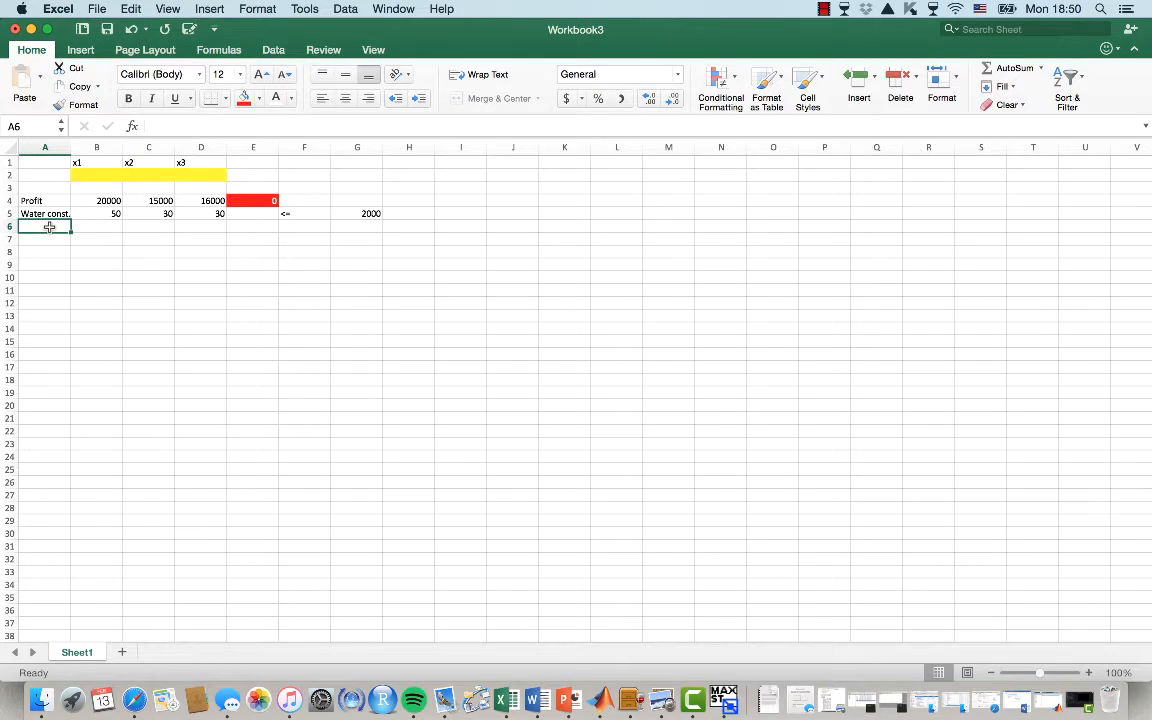
type("Wor")
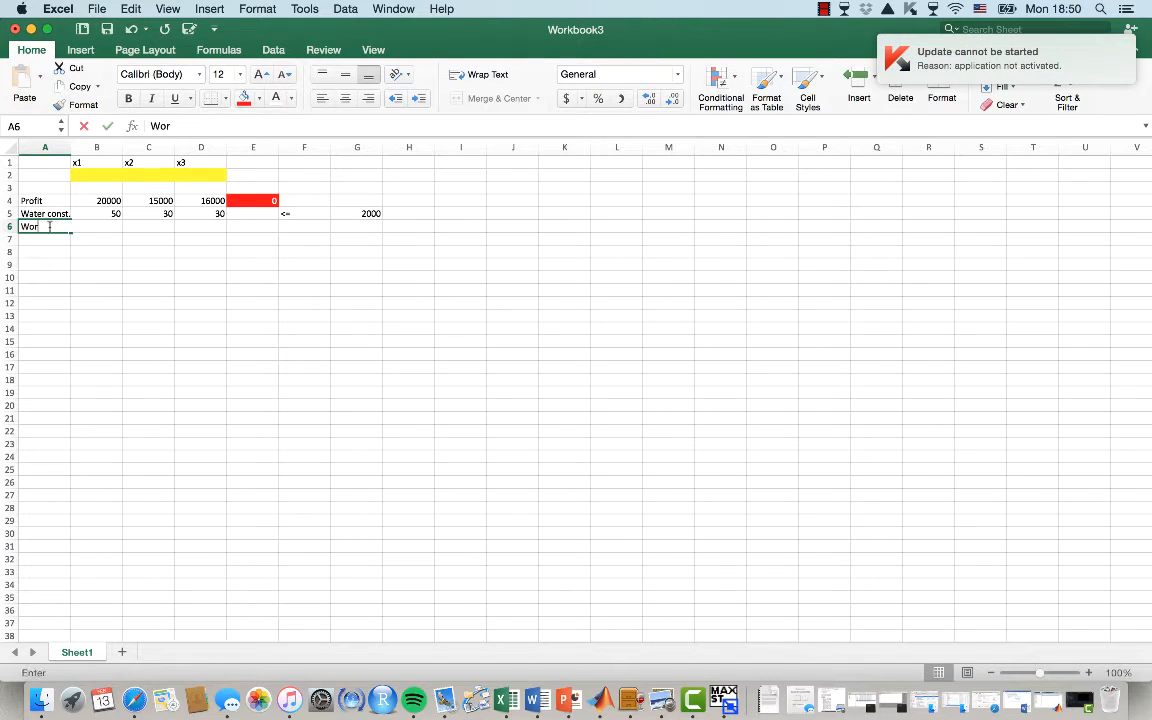
type("ker const.")
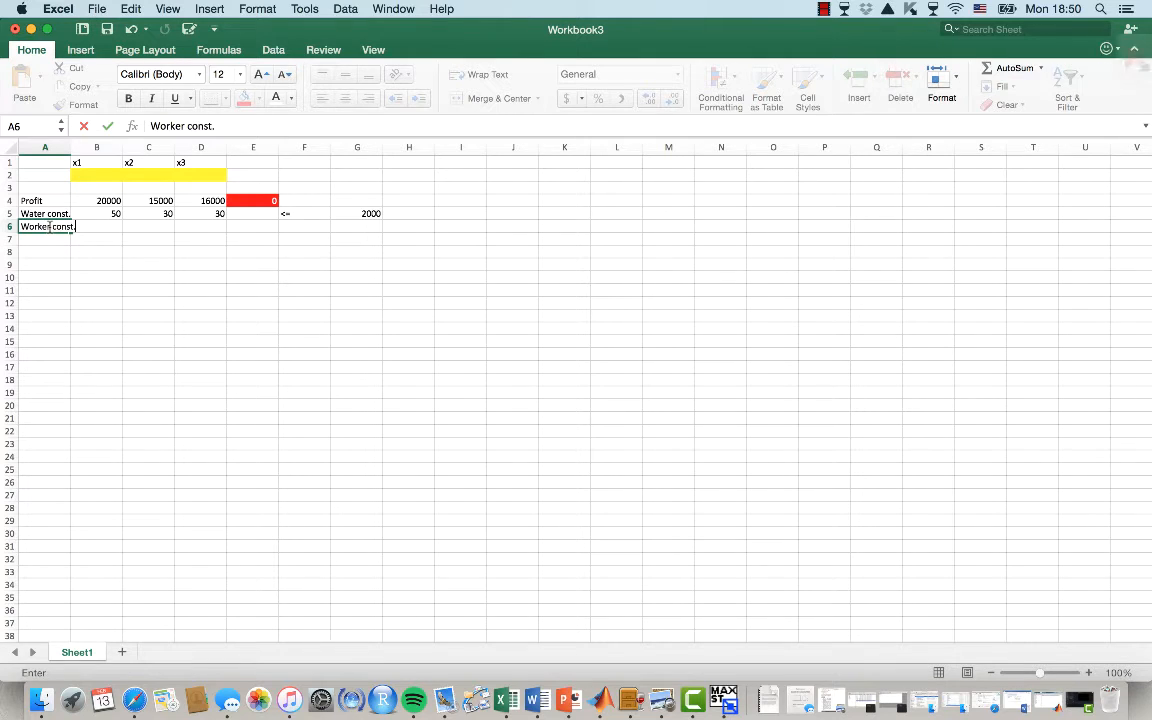
key("Tab")
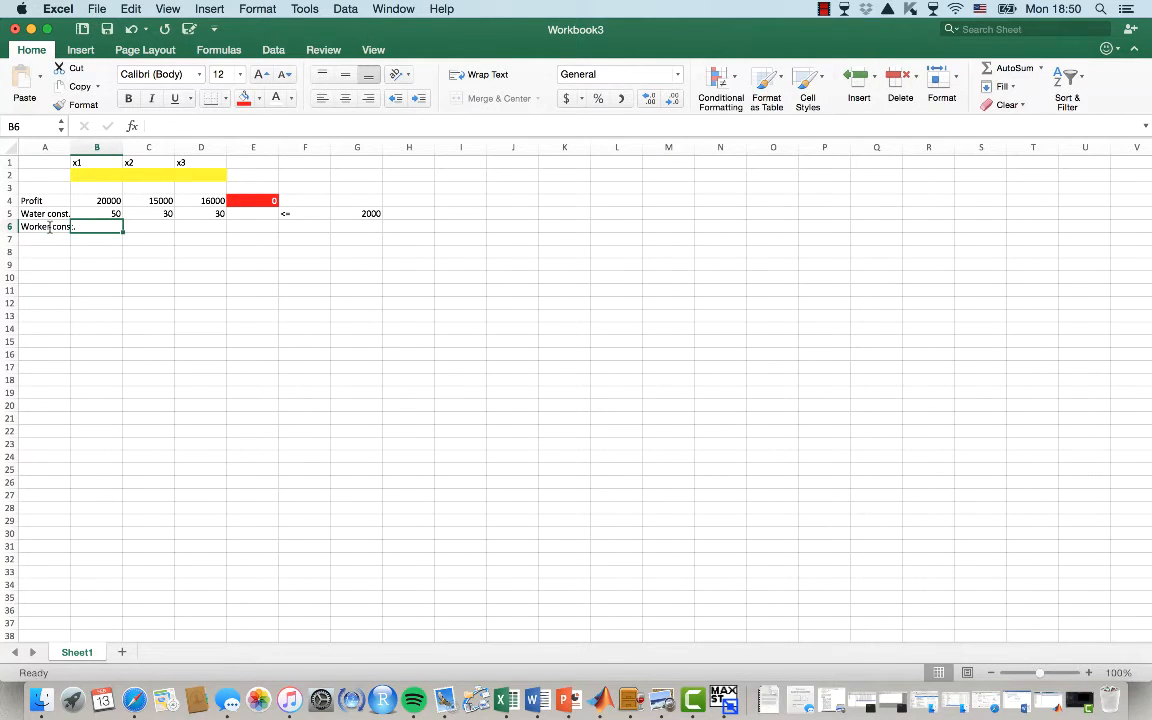
type("2")
key("Tab")
type("3")
key("Tab")
type("2")
key("Tab")
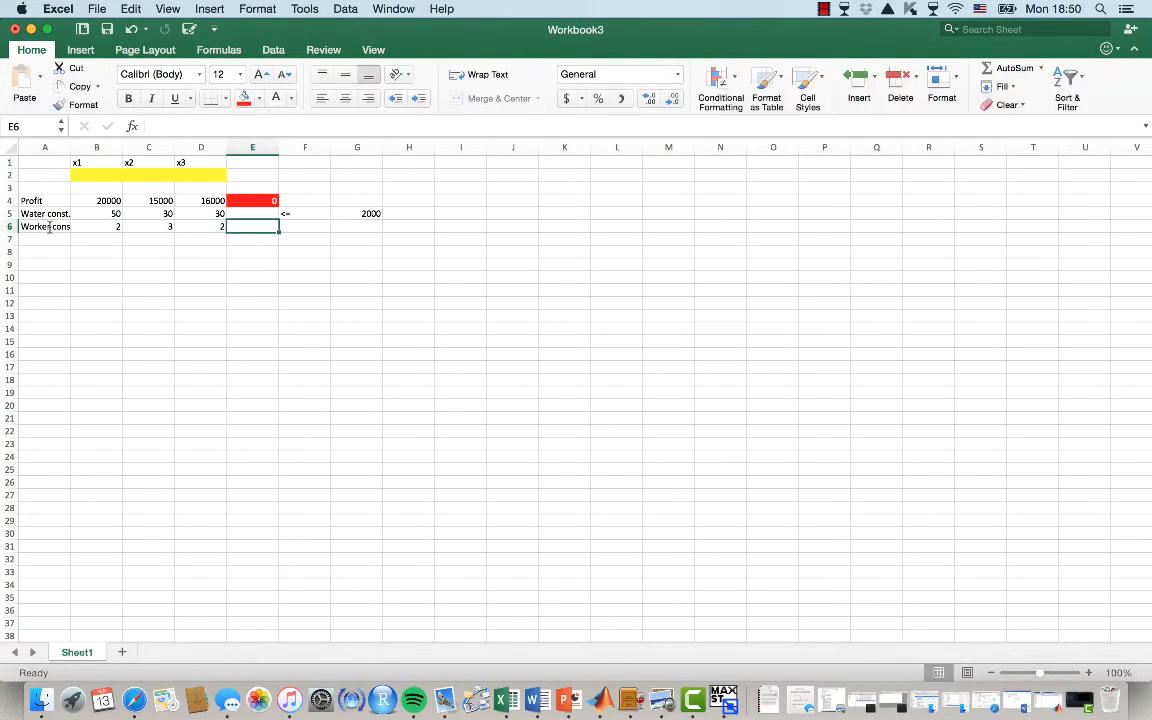
key("Up")
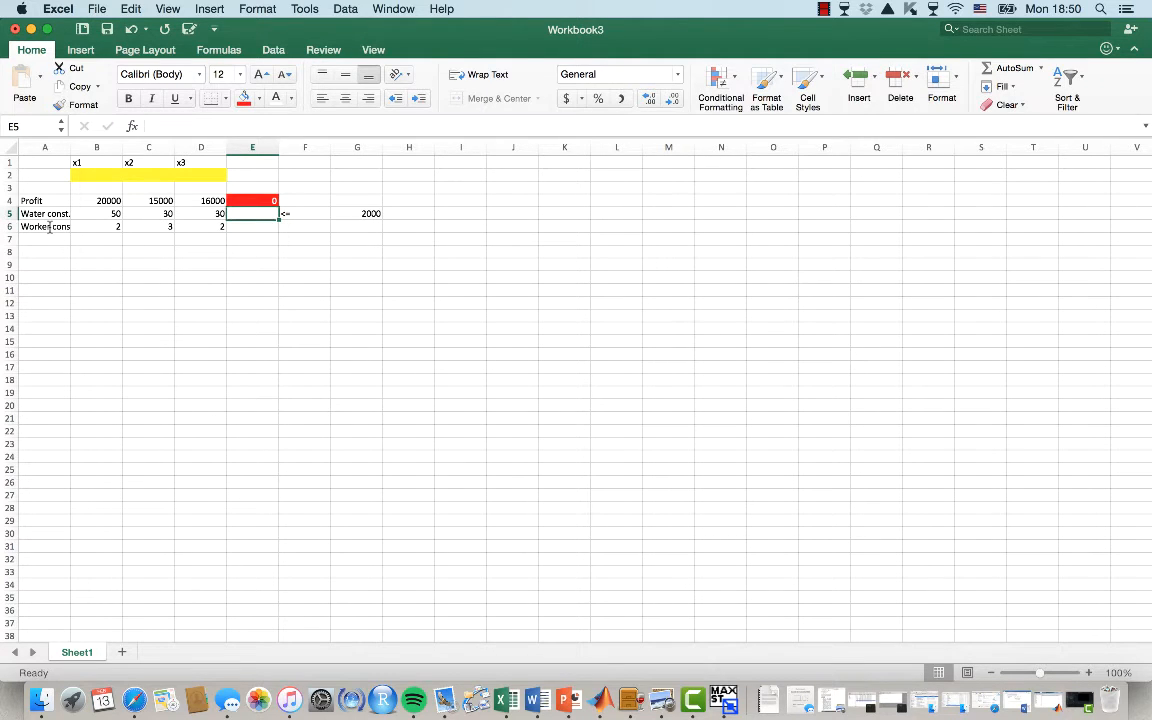
key("Down")
key("Up")
key("Down")
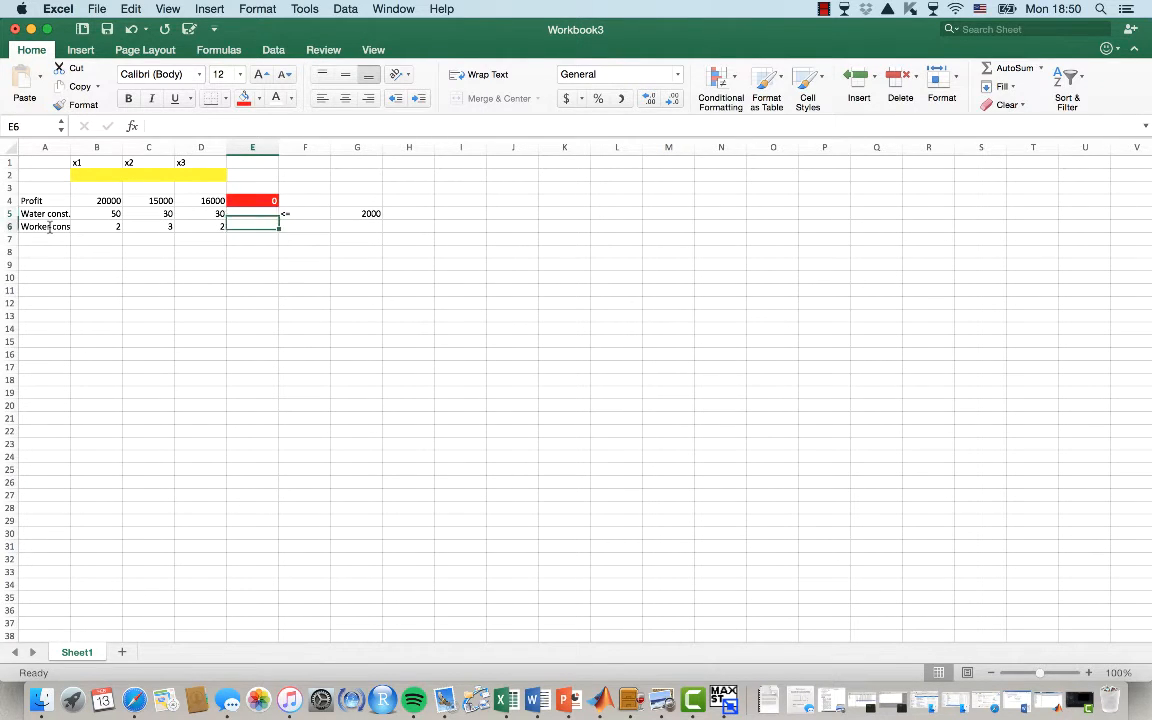
key("Up")
key("Down")
key("Up")
key("Down")
key("Up")
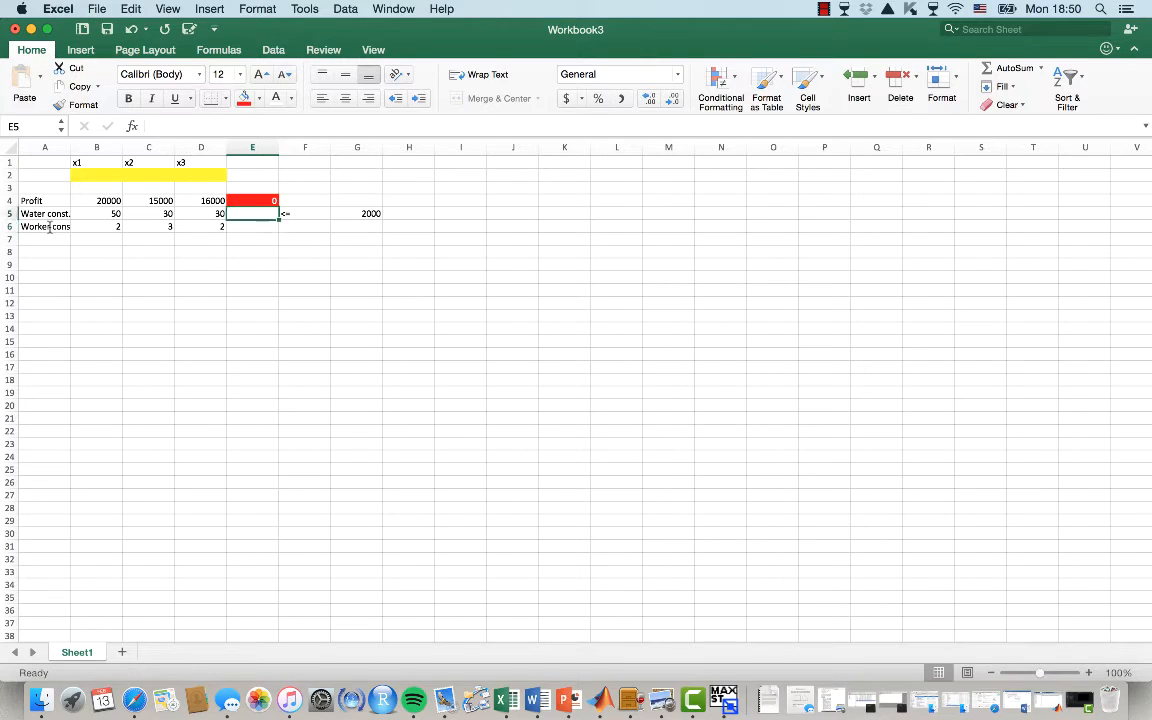
key("Down")
Enter the <= sign in F6 and the worker limit 70 in G6
key("Right")
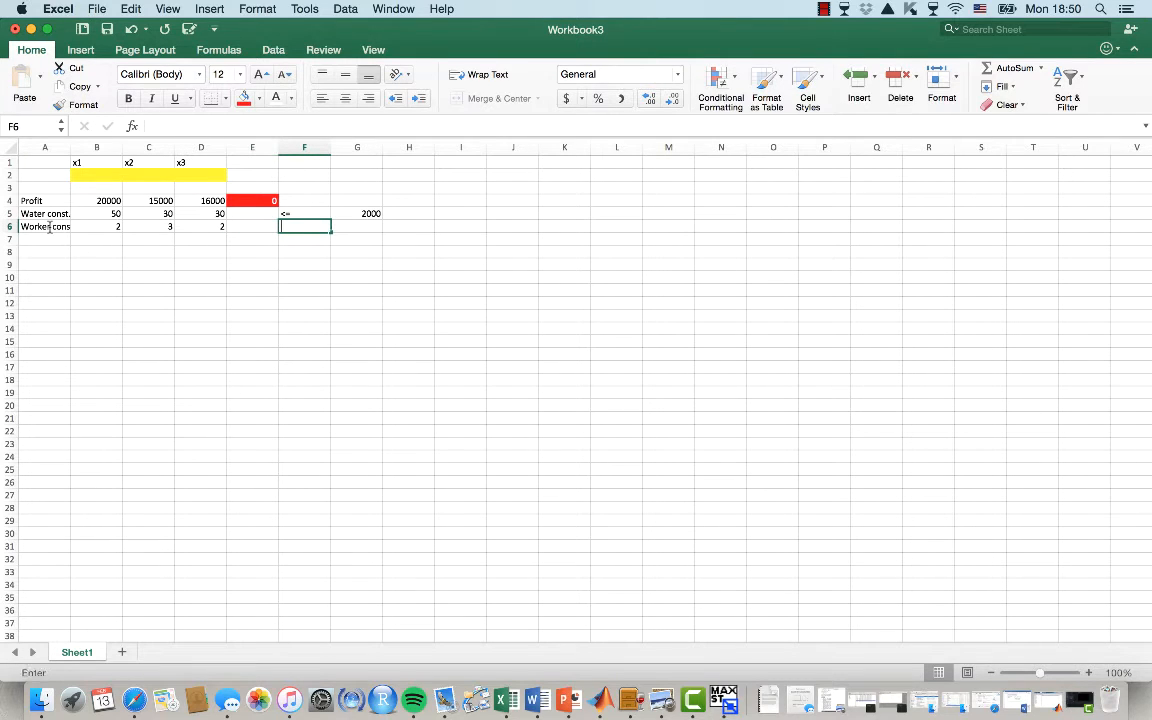
type("<=")
key("Right")
type("70")
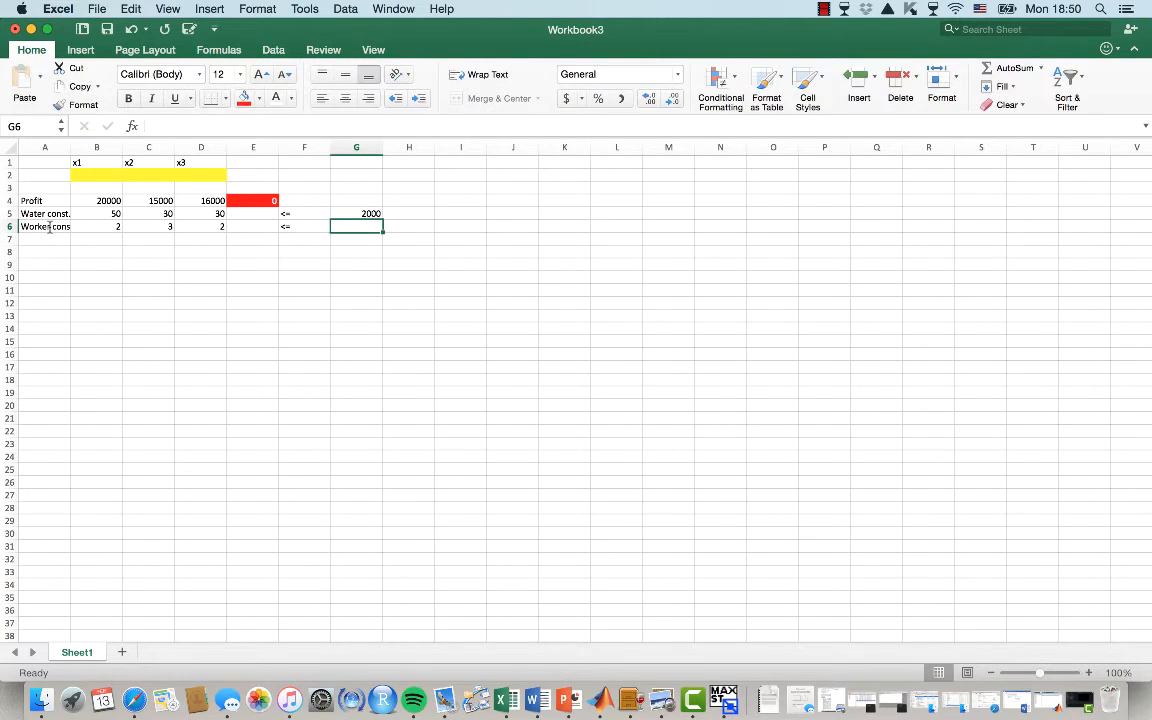
key("Down")
Enter the row label Land const. in A7 with coefficients 1, 1 and 1 in B7:D7
key("Left")
key("Left")
key("Left")
key("Left")
key("Left")
key("Left")
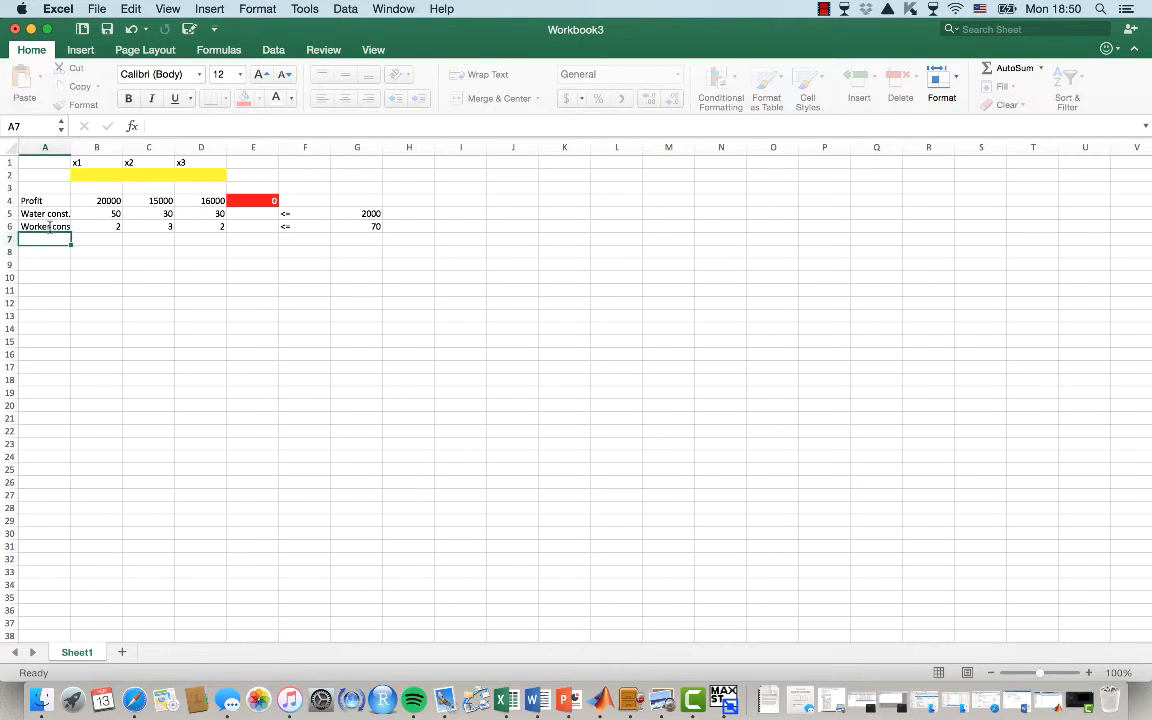
type("Land const")
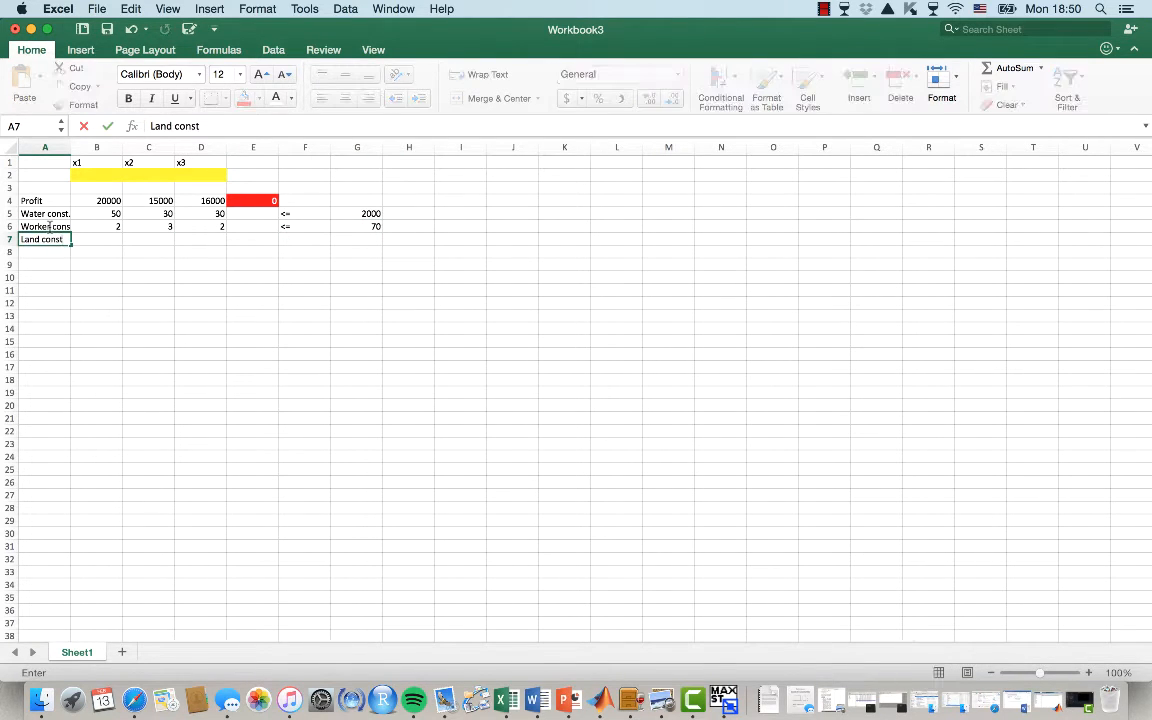
type(".")
key("Right")
type("1")
key("Right")
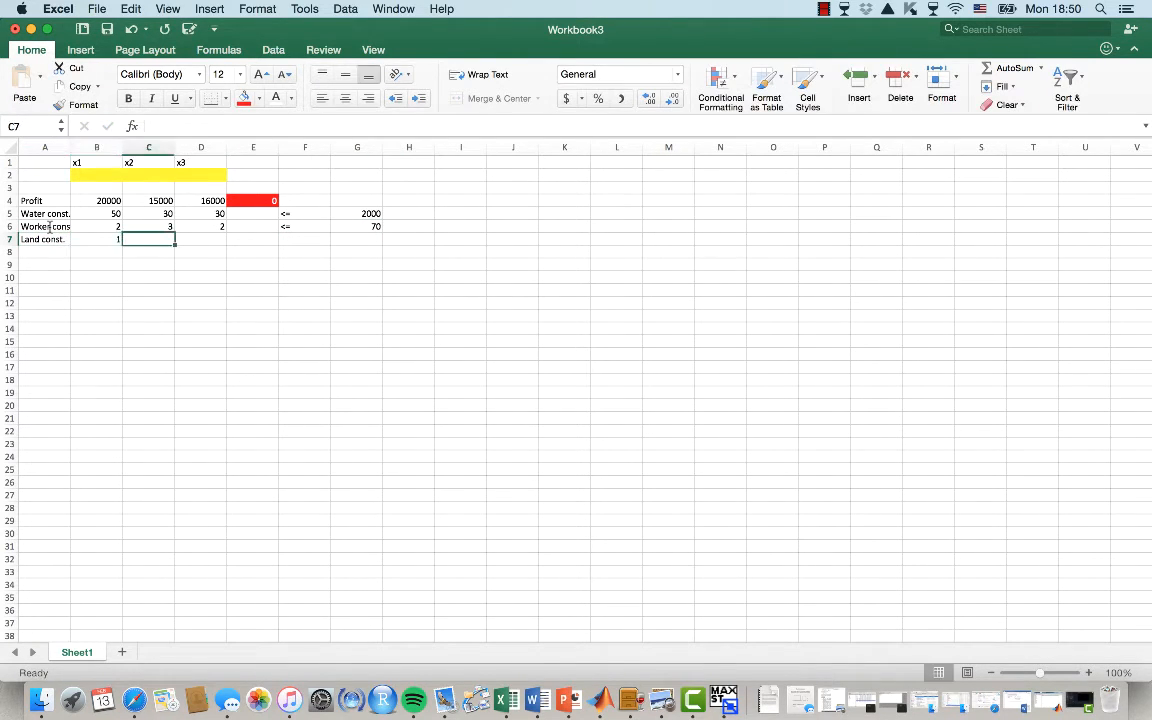
type("1")
key("Right")
type("1")
key("Right")
key("Right")
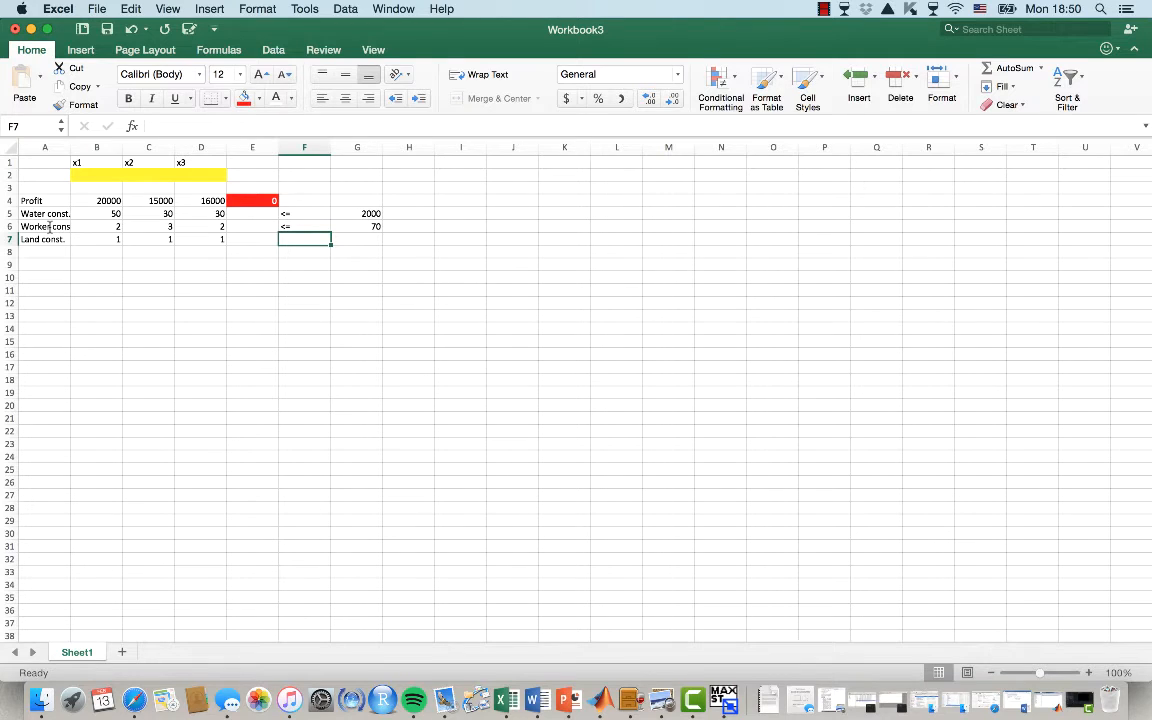
Enter the <= sign in F7 and the land limit 30 in G7
type("<=")
key("Return")
key("Up")
key("Right")
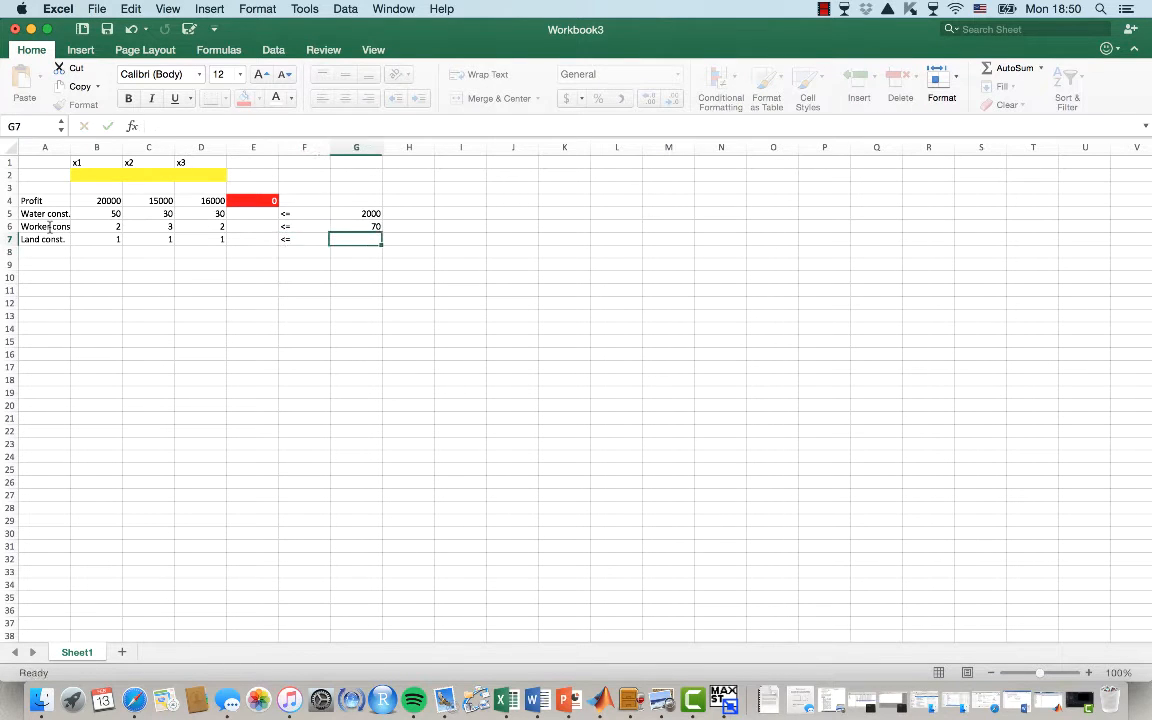
type("30")
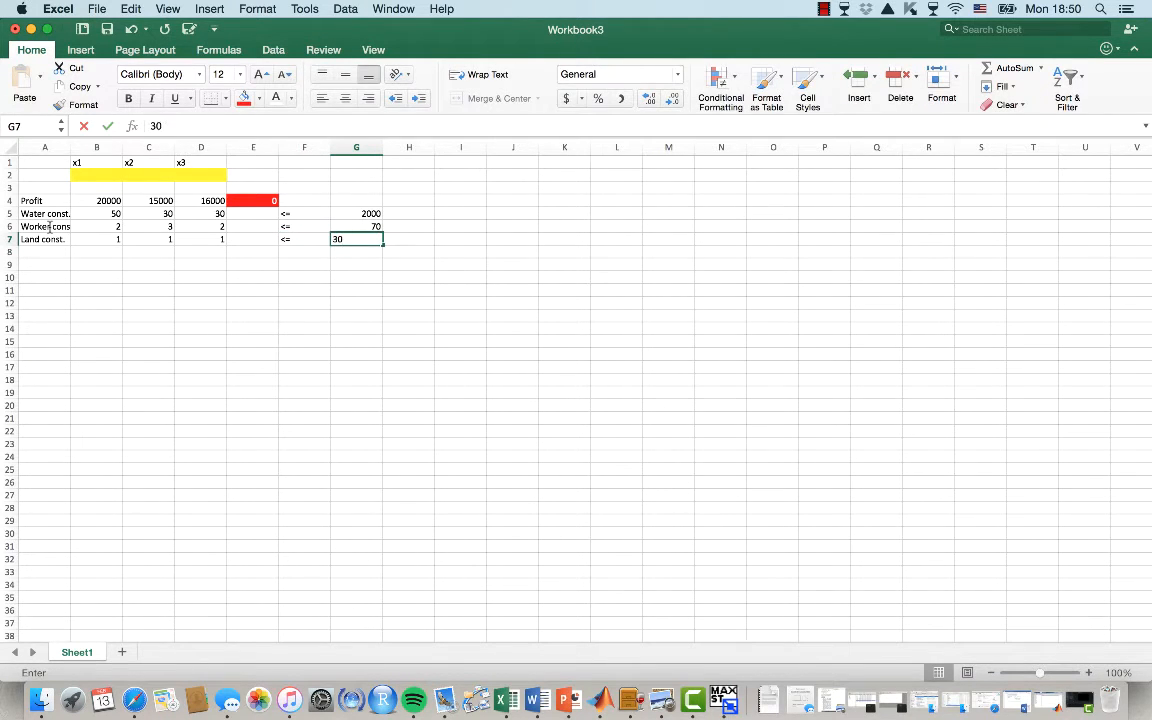
key("Return")
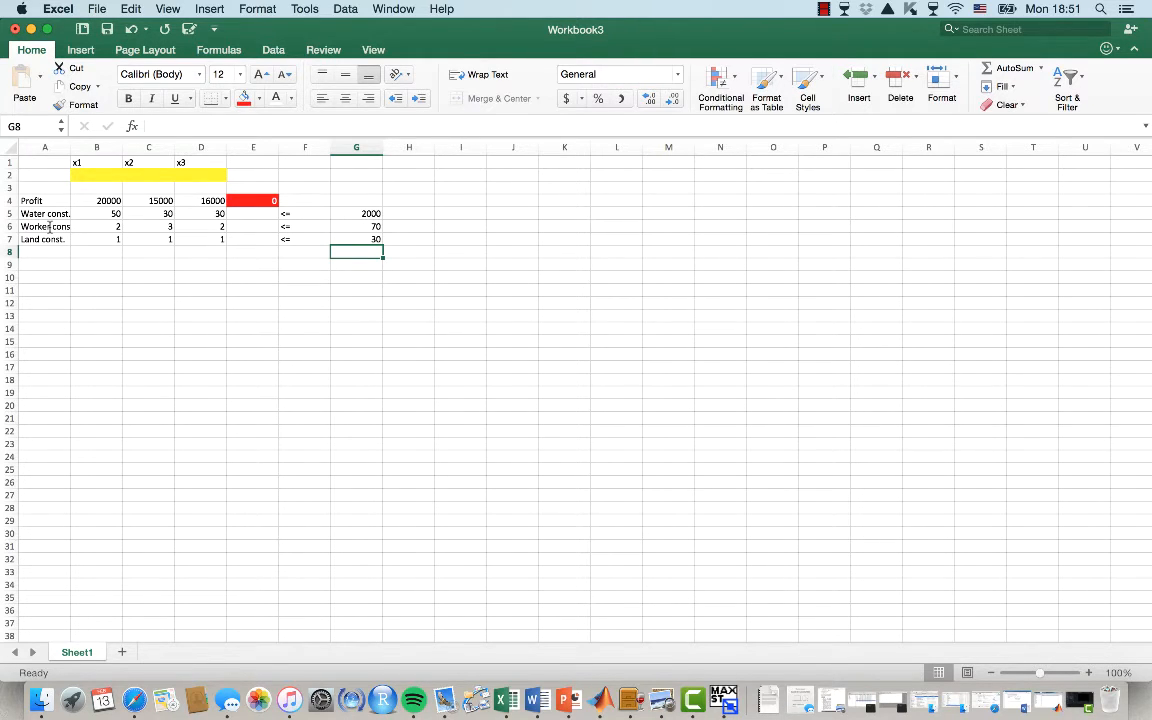
Enter a SUMPRODUCT formula in E5 multiplying the water coefficients B5:D5 by the decision cells B2:D2
left_click(249, 218)
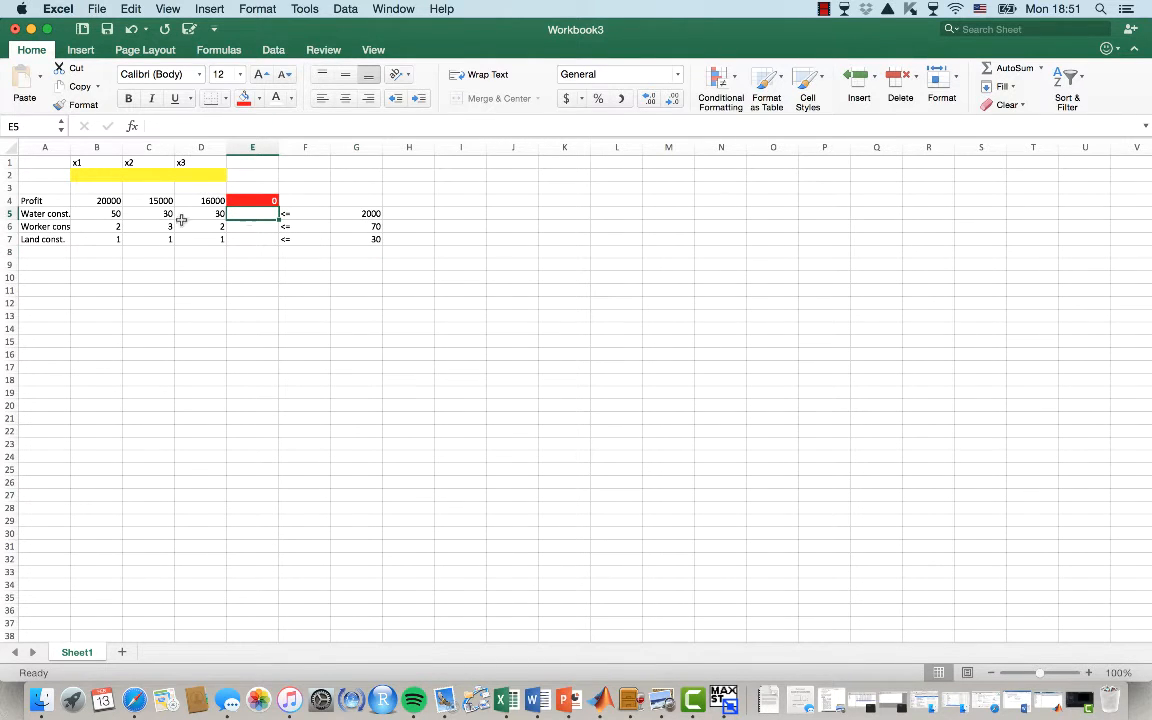
left_click_drag(105, 214, 199, 211)
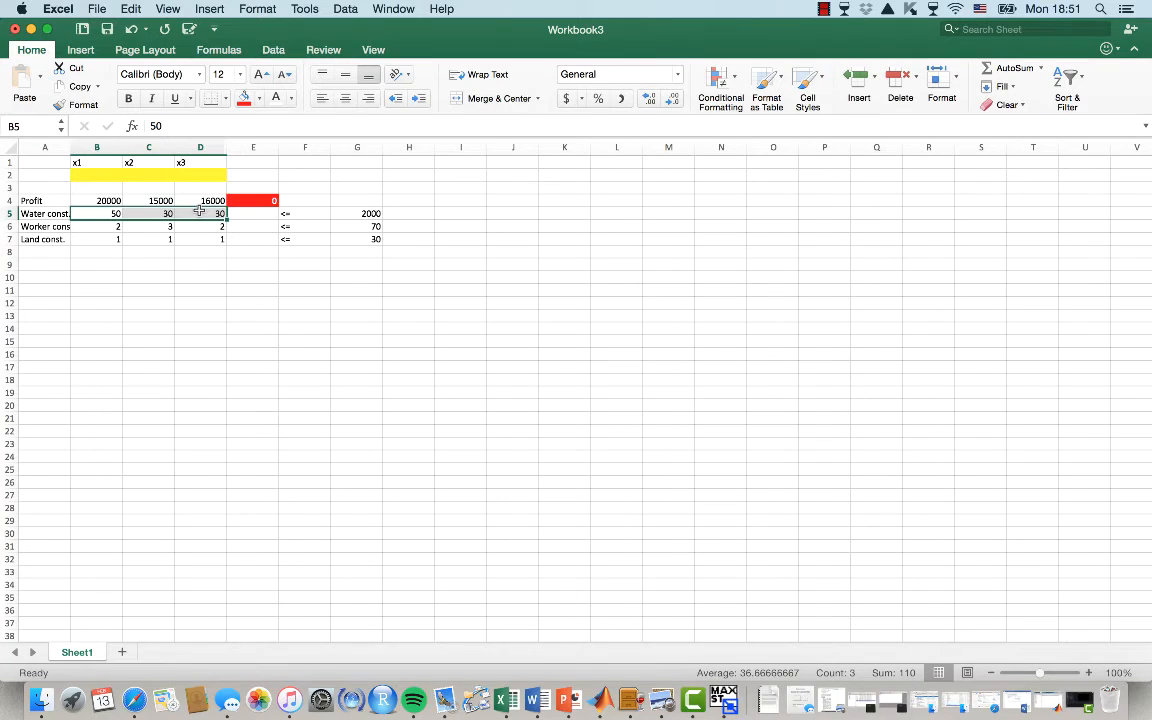
left_click(245, 200)
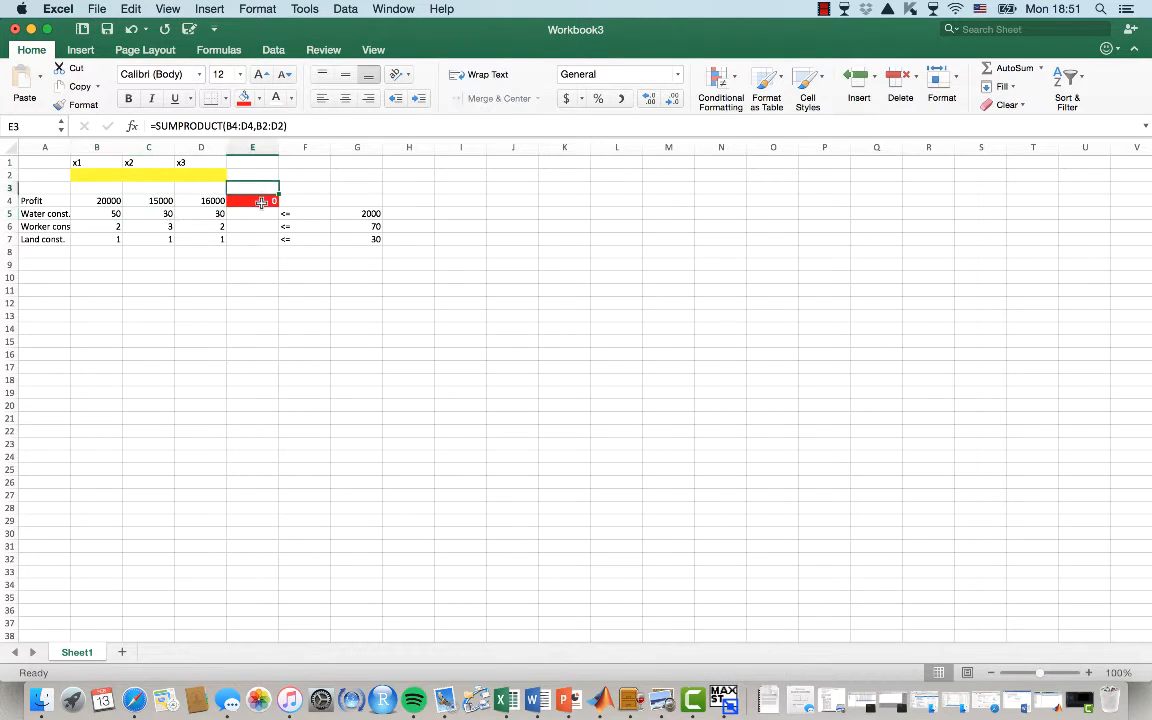
left_click(260, 218)
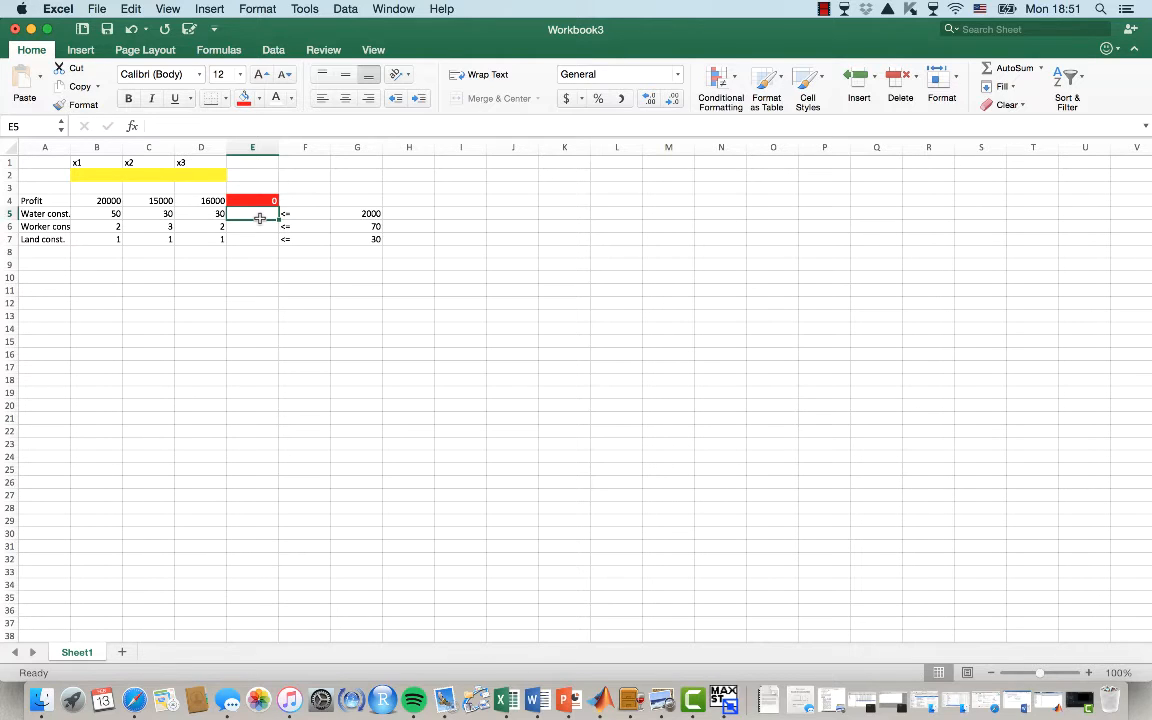
type("=sumpr")
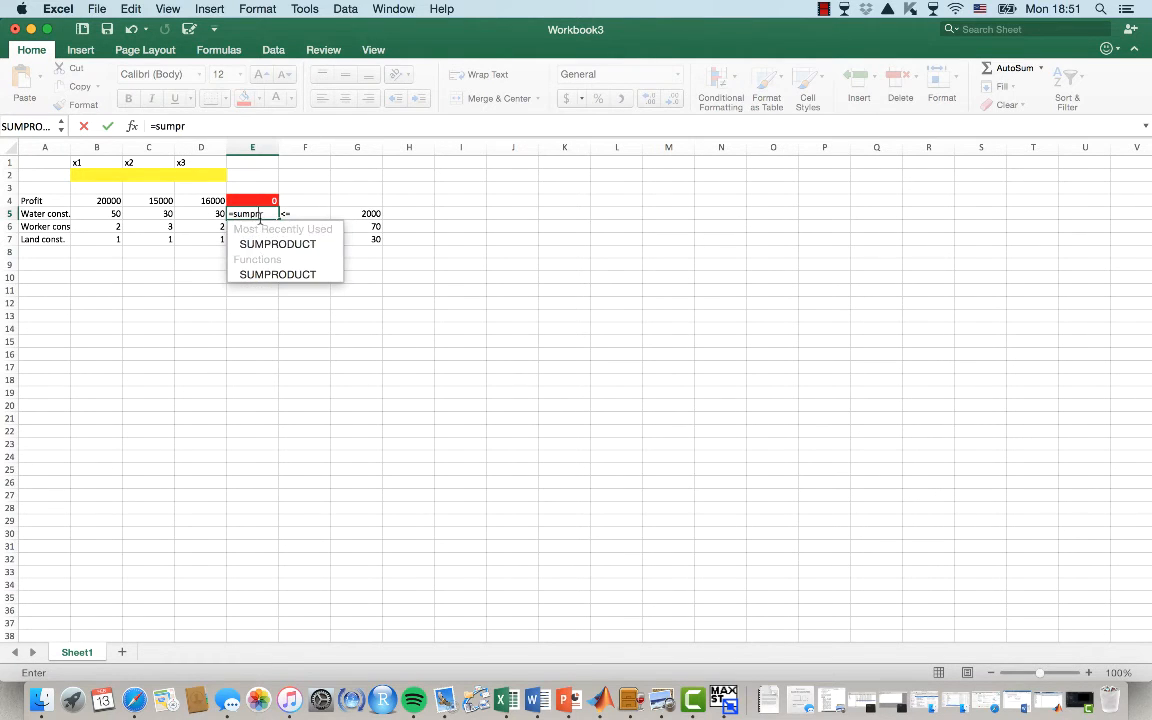
key("Tab")
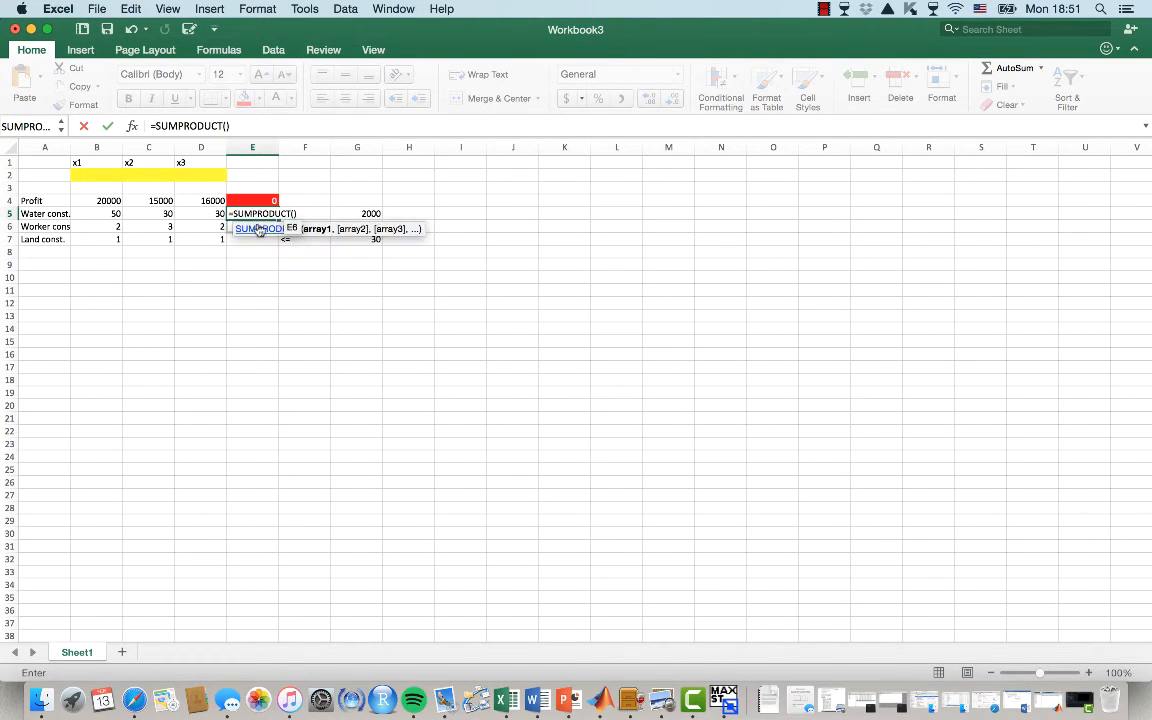
left_click(106, 215)
left_click_drag(106, 215, 192, 215)
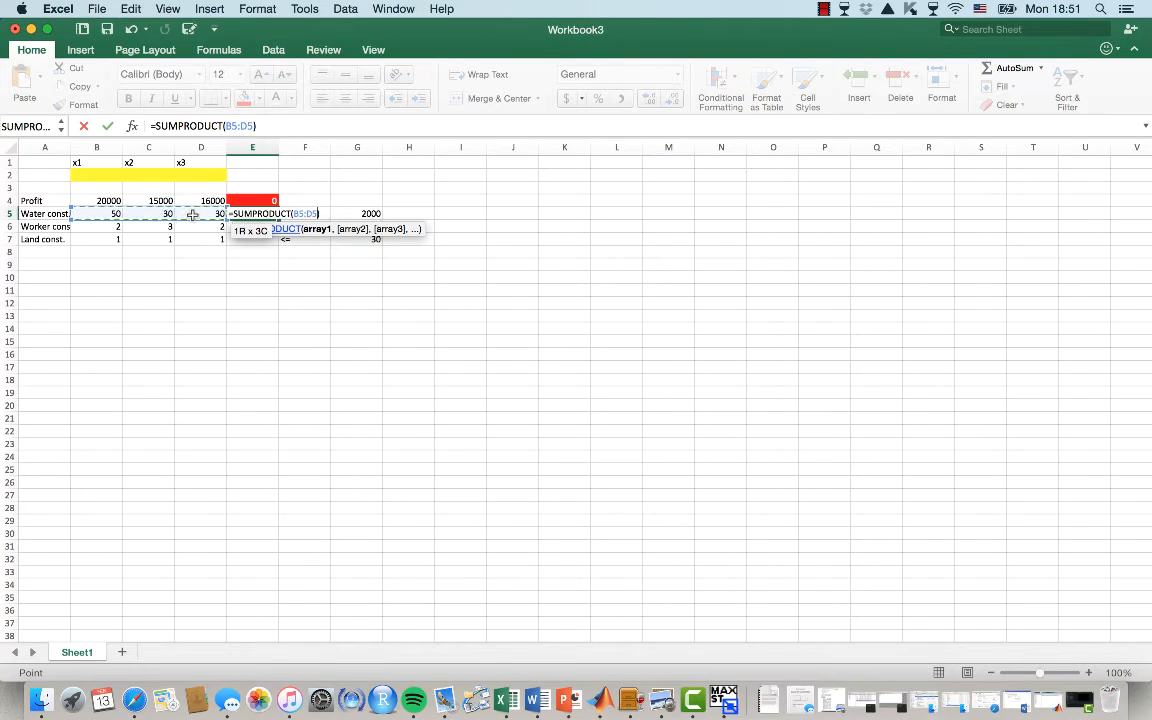
type(",")
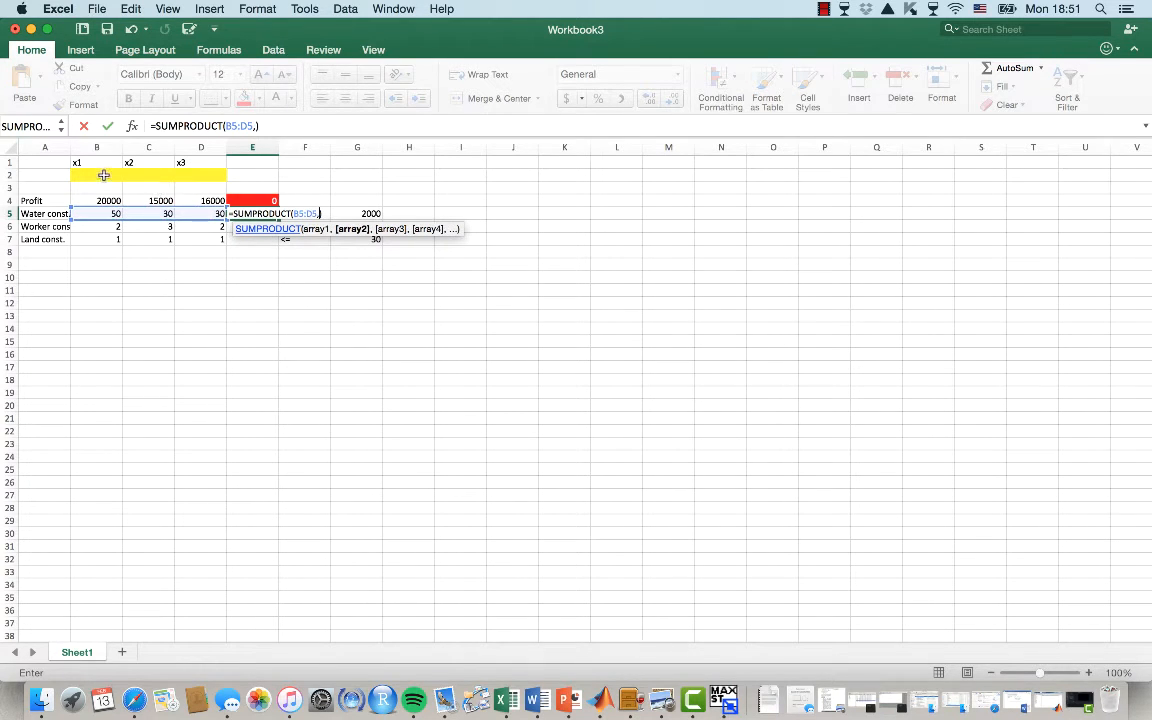
left_click_drag(103, 175, 196, 176)
key("Return")
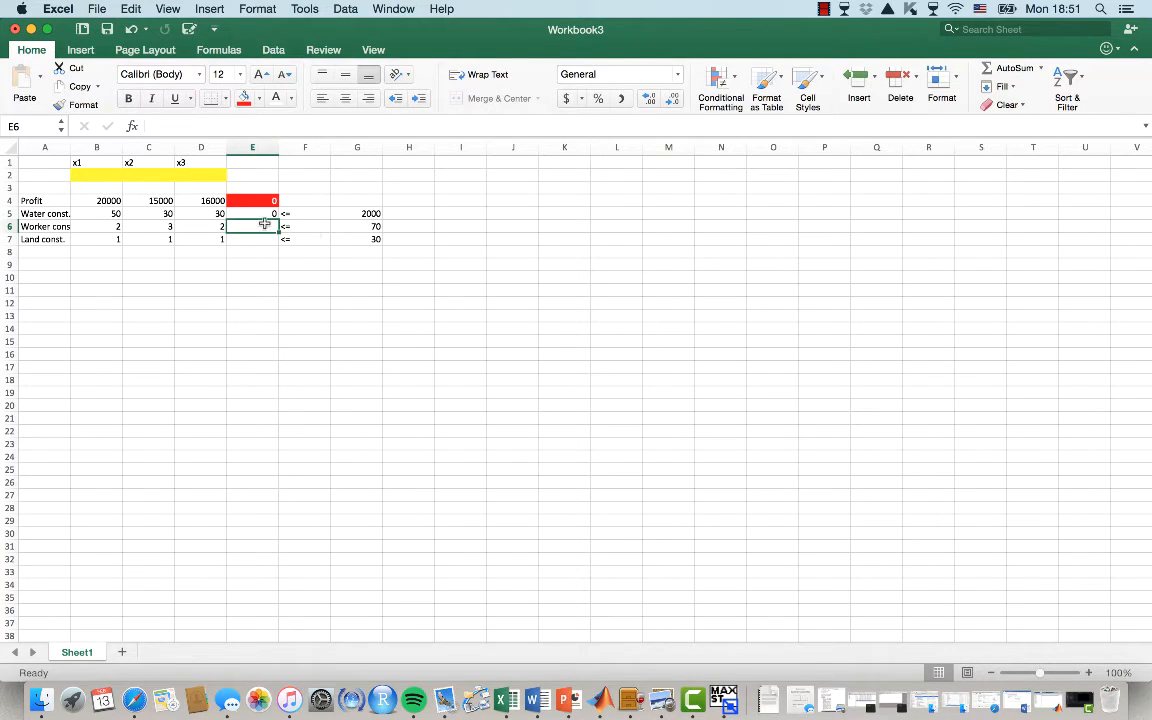
Enter a SUMPRODUCT formula in E6 multiplying the worker coefficients B6:D6 by B2:D2
type("=sumpr")
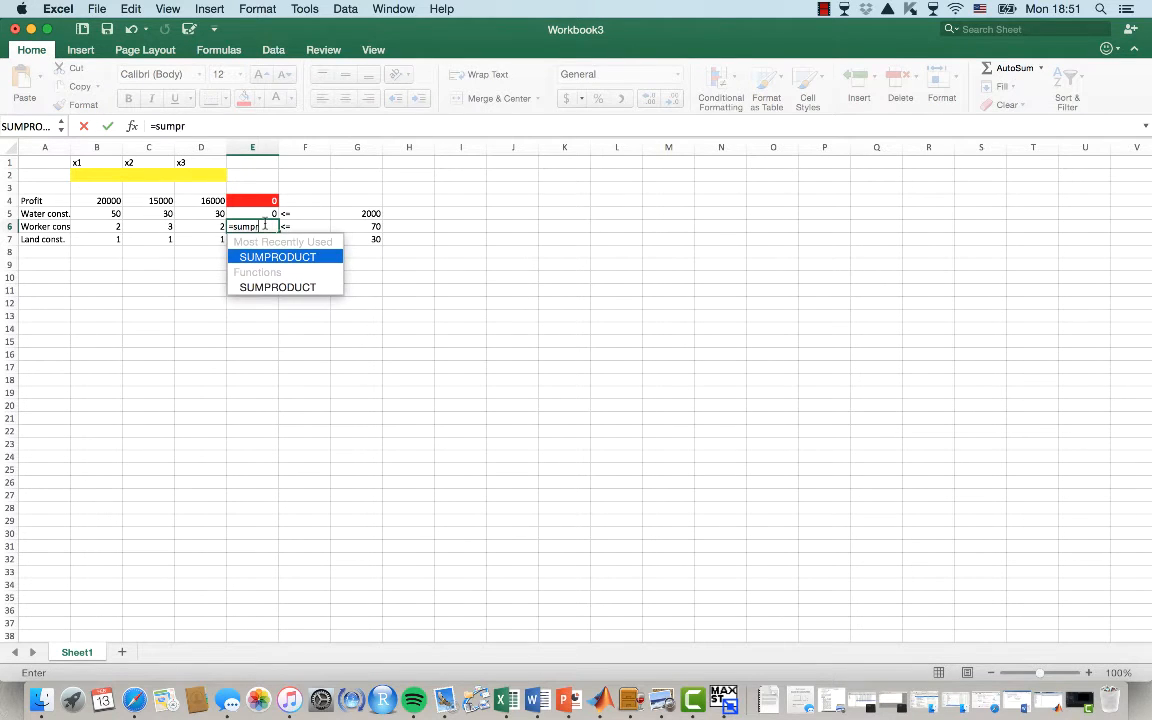
key("Tab")
left_click_drag(110, 226, 198, 226)
type(",")
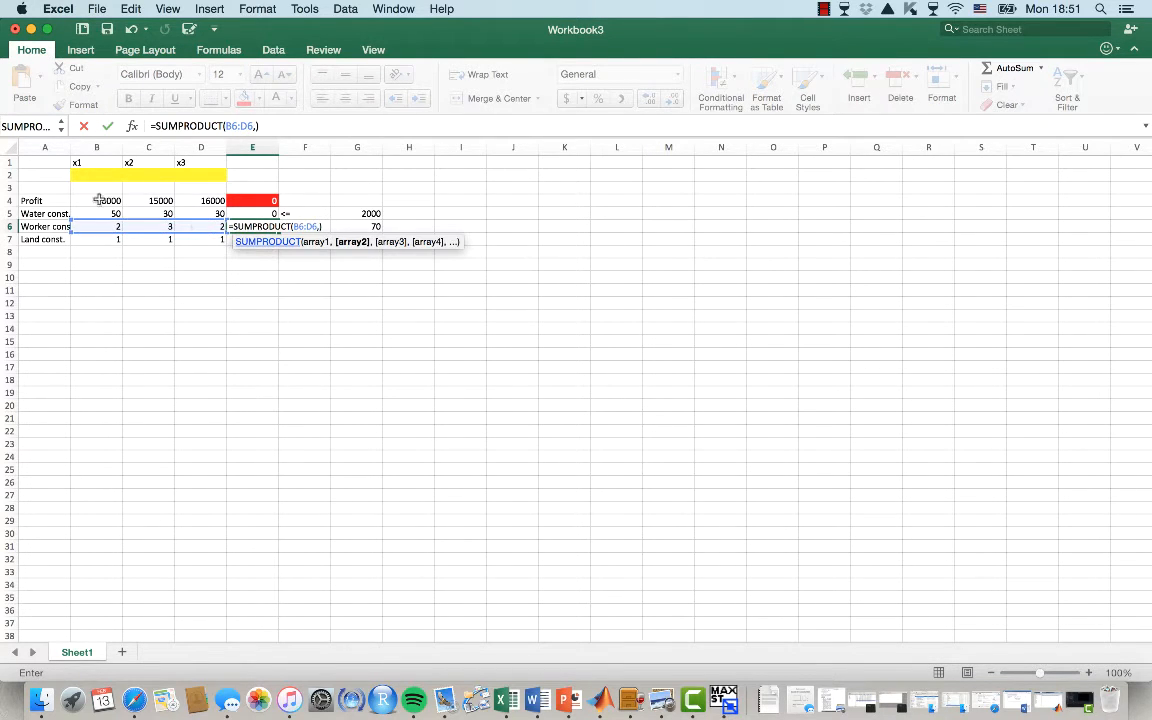
left_click_drag(97, 175, 200, 172)
key("Return")
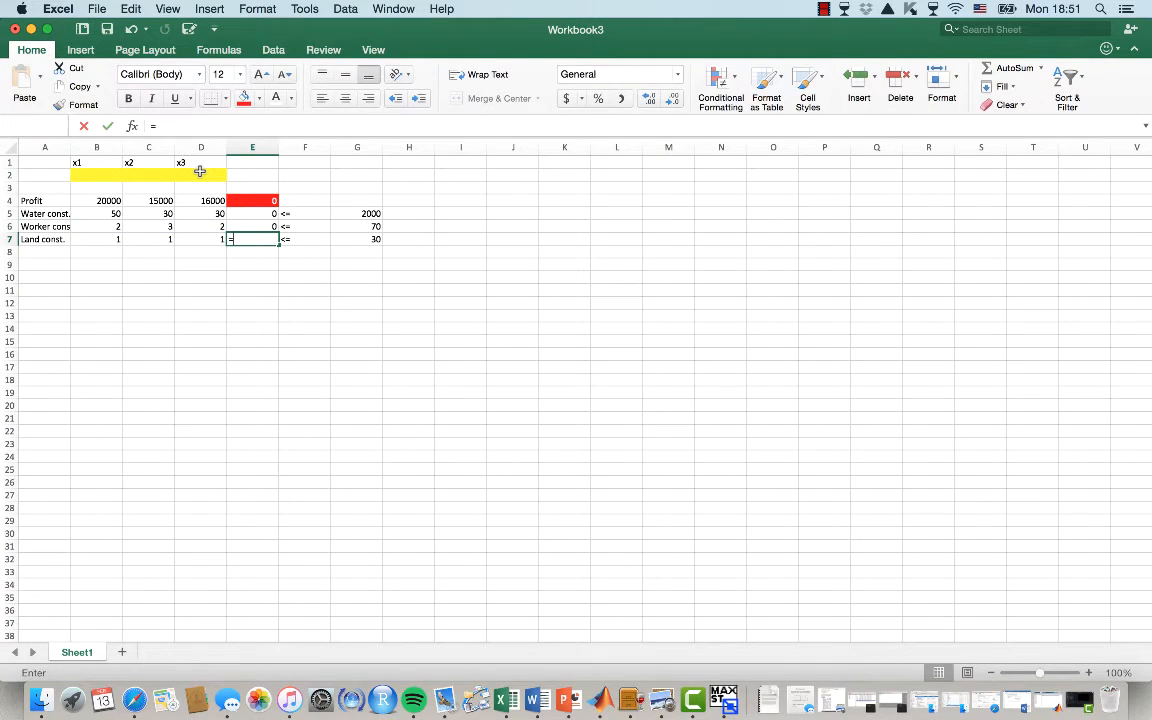
Enter a SUMPRODUCT formula in E7 multiplying the land coefficients B7:D7 by B2:D2
type("=sumprod")
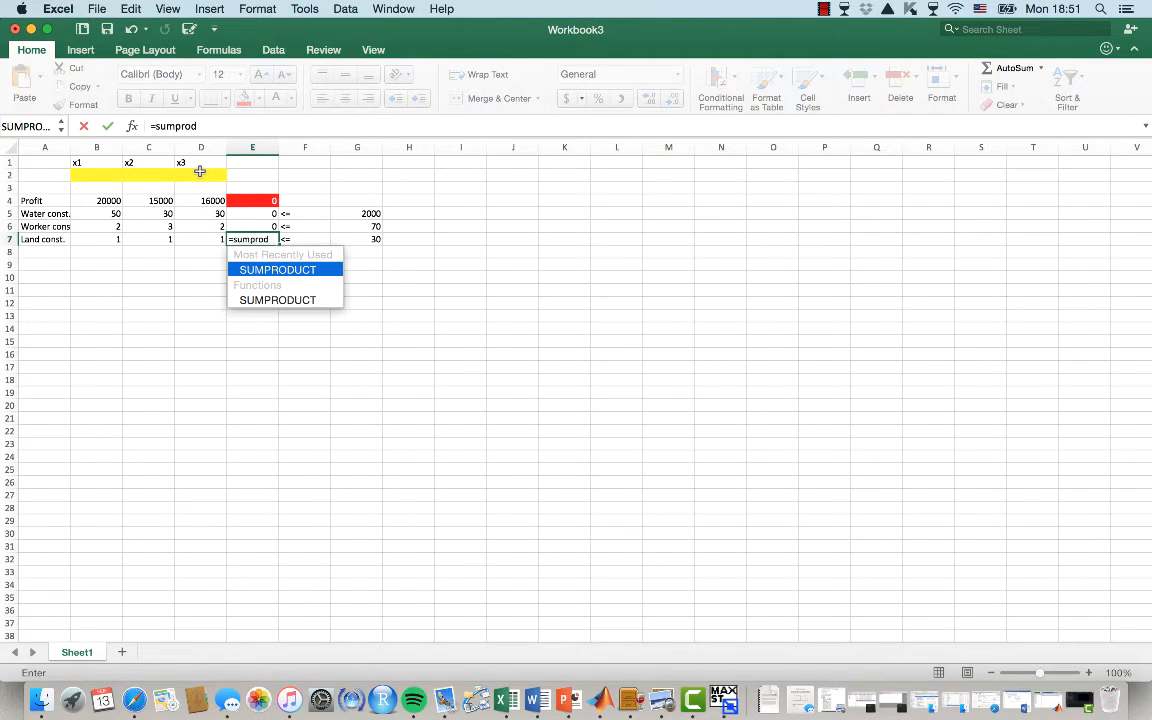
key("Tab")
left_click_drag(98, 238, 195, 238)
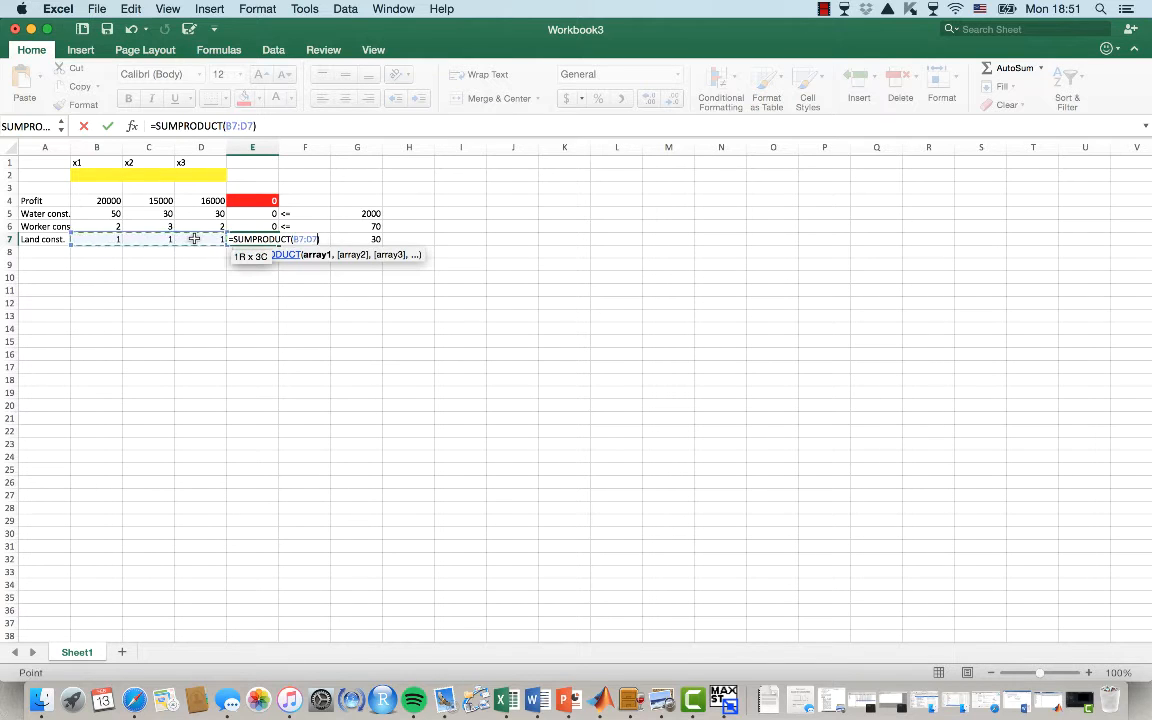
type(",")
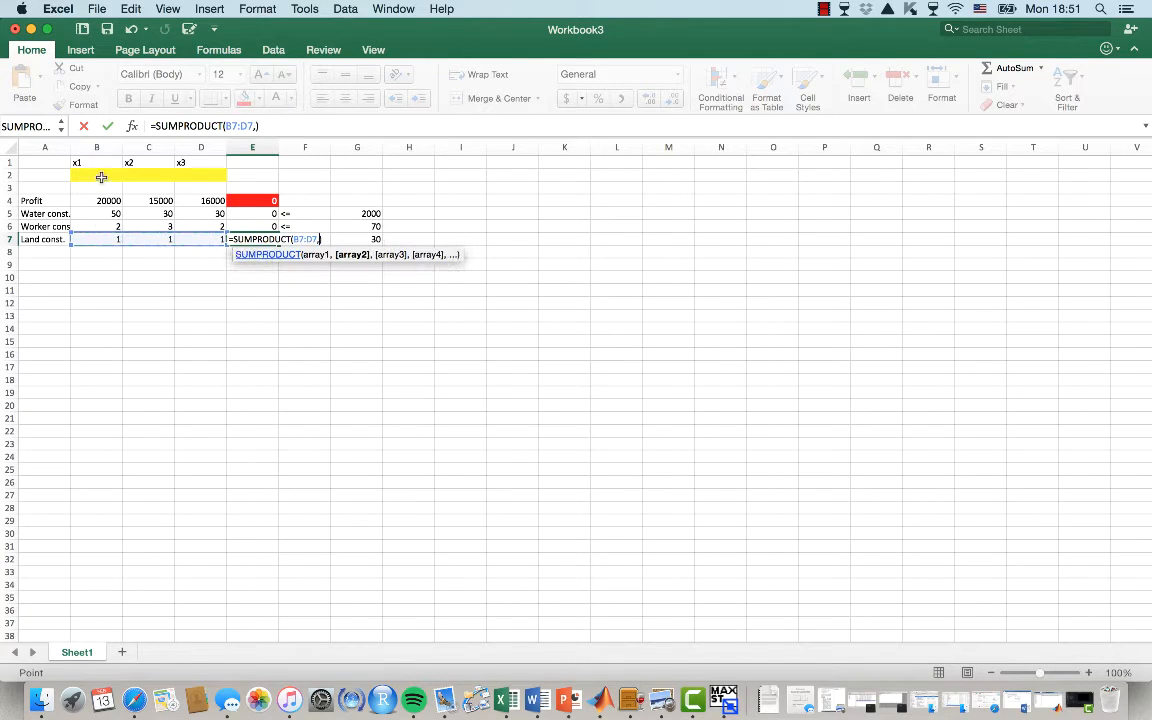
left_click_drag(98, 174, 193, 175)
key("Return")
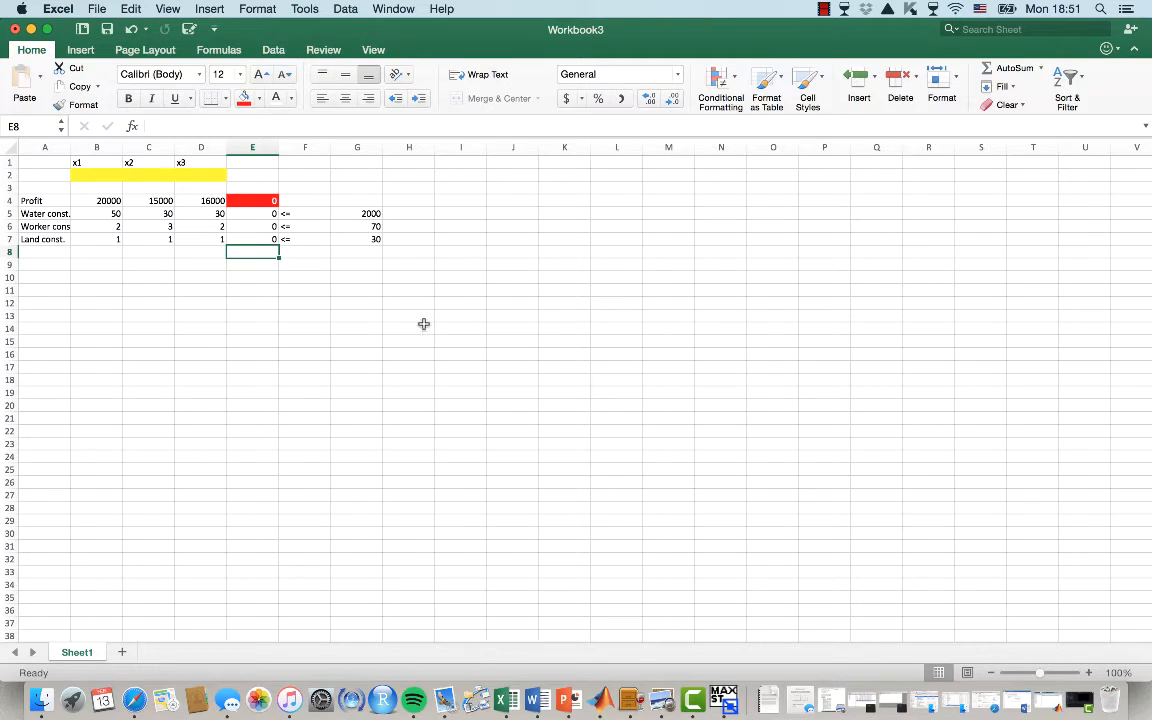
Enter a test value of 1 for x2 in C2 and check the formulas in E4:E7
left_click(144, 178)
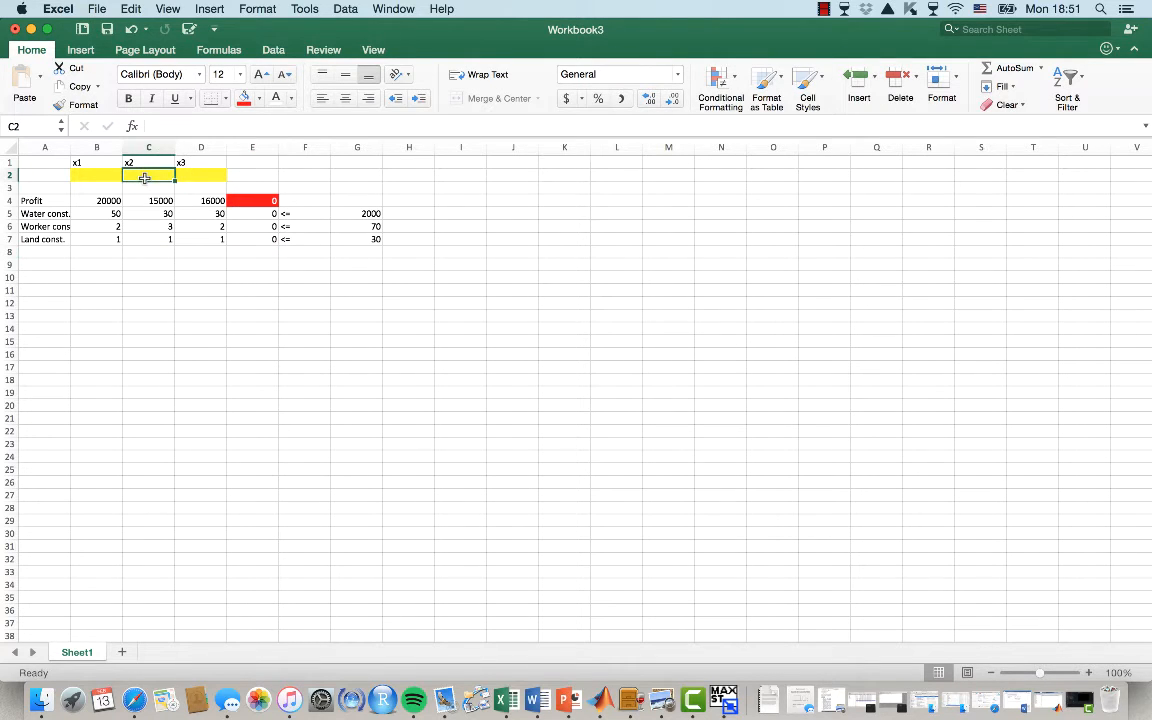
type("1")
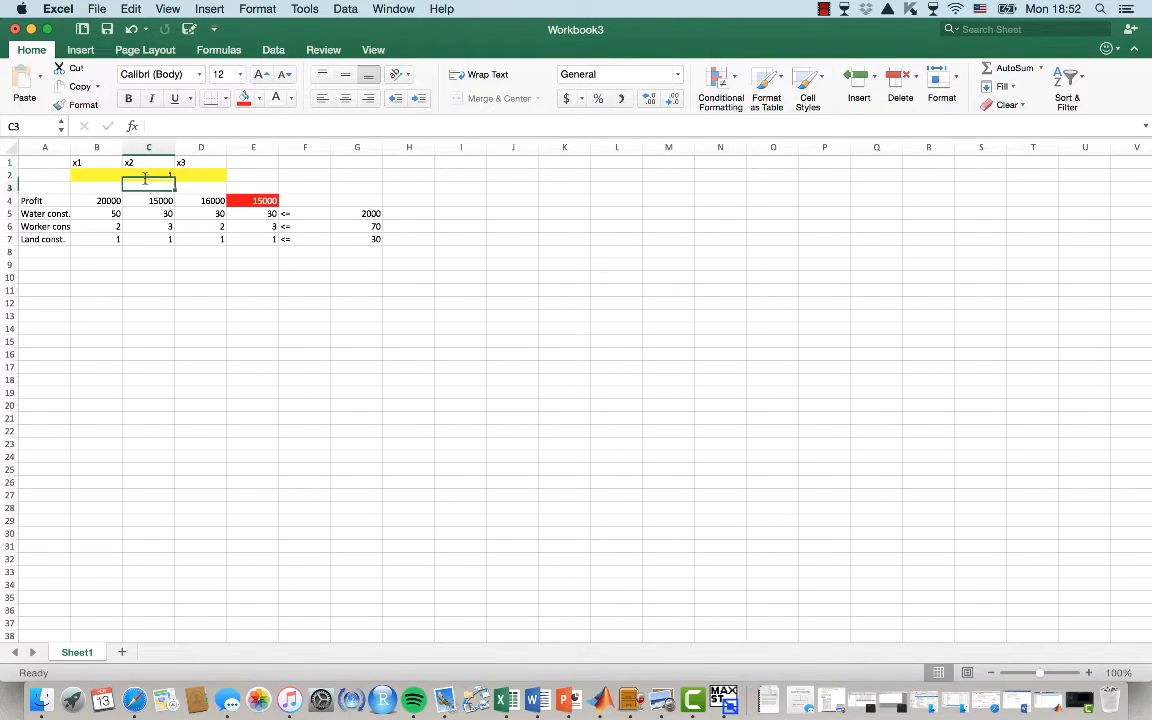
key("Right")
key("Right")
key("Down")
key("Down")
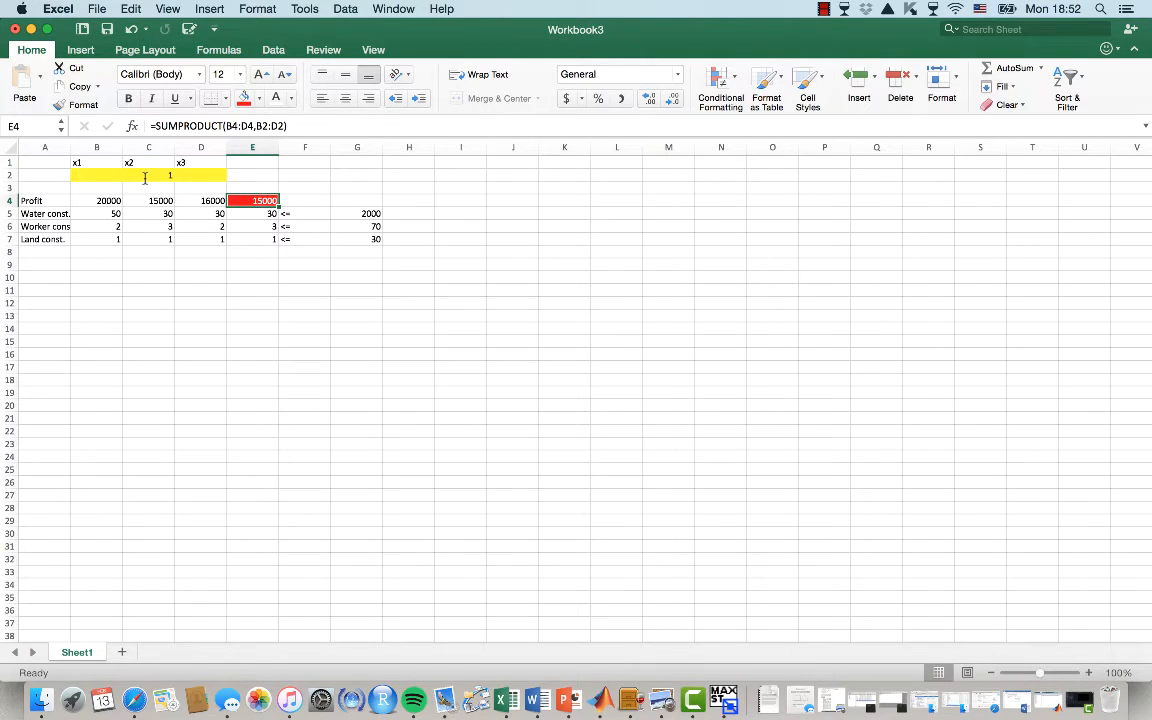
key("Down")
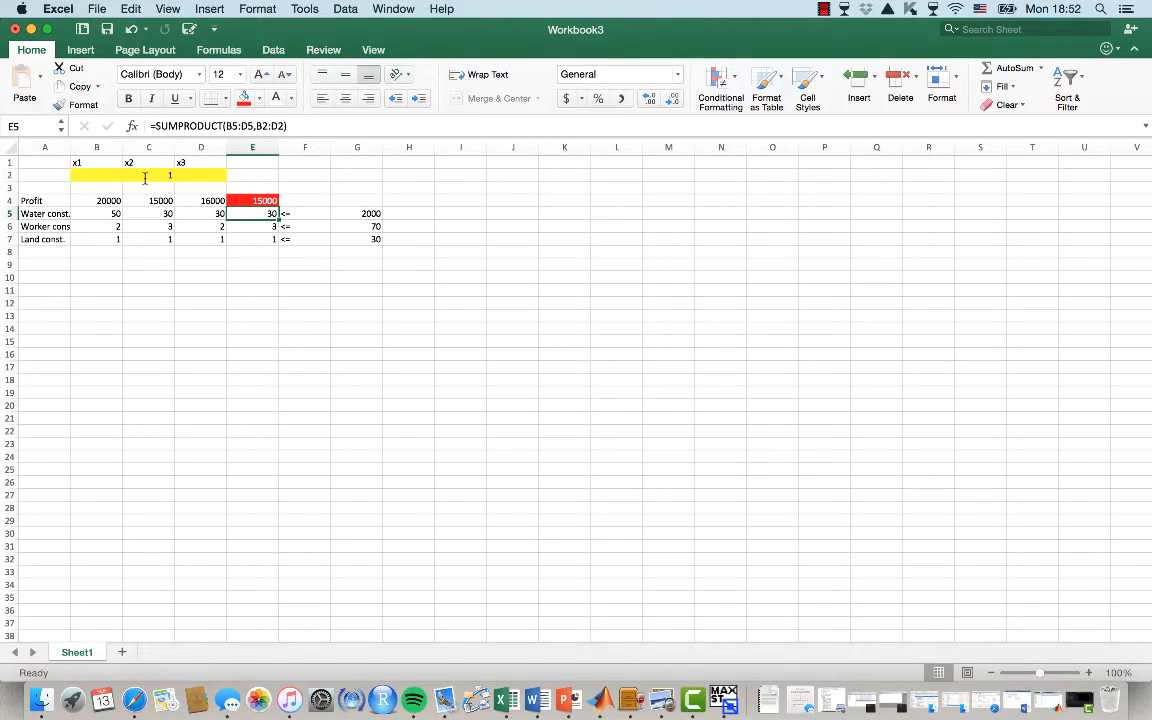
key("Down")
key("Up")
key("Down")
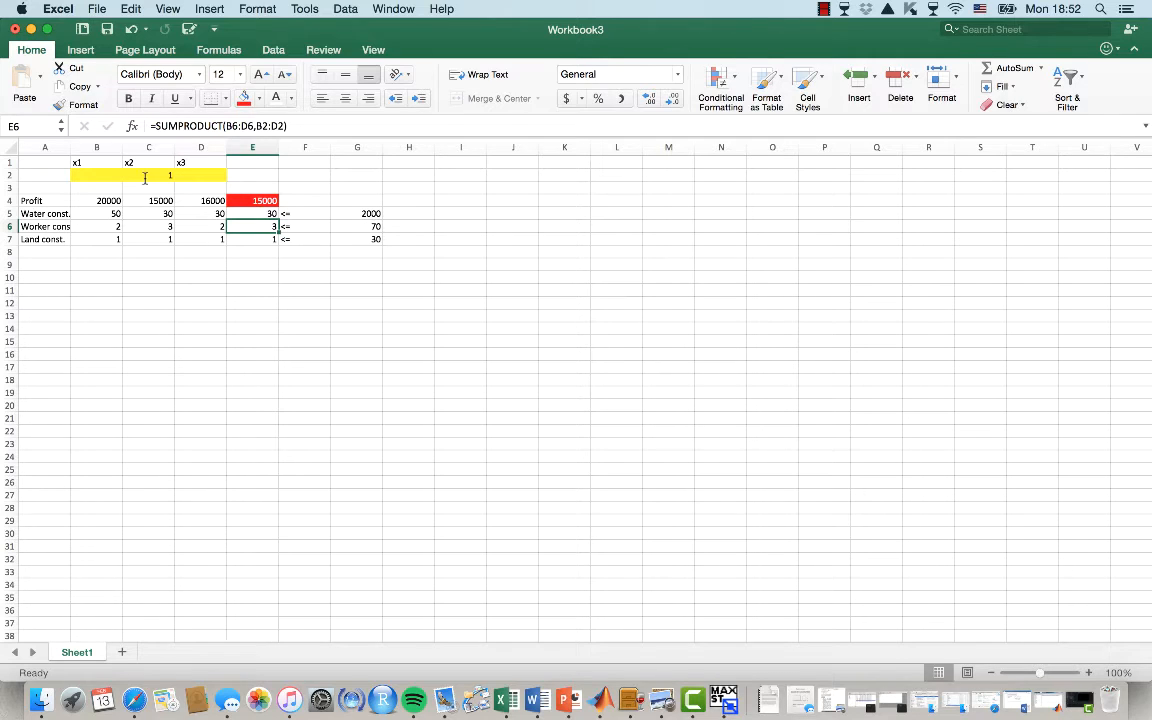
key("Down")
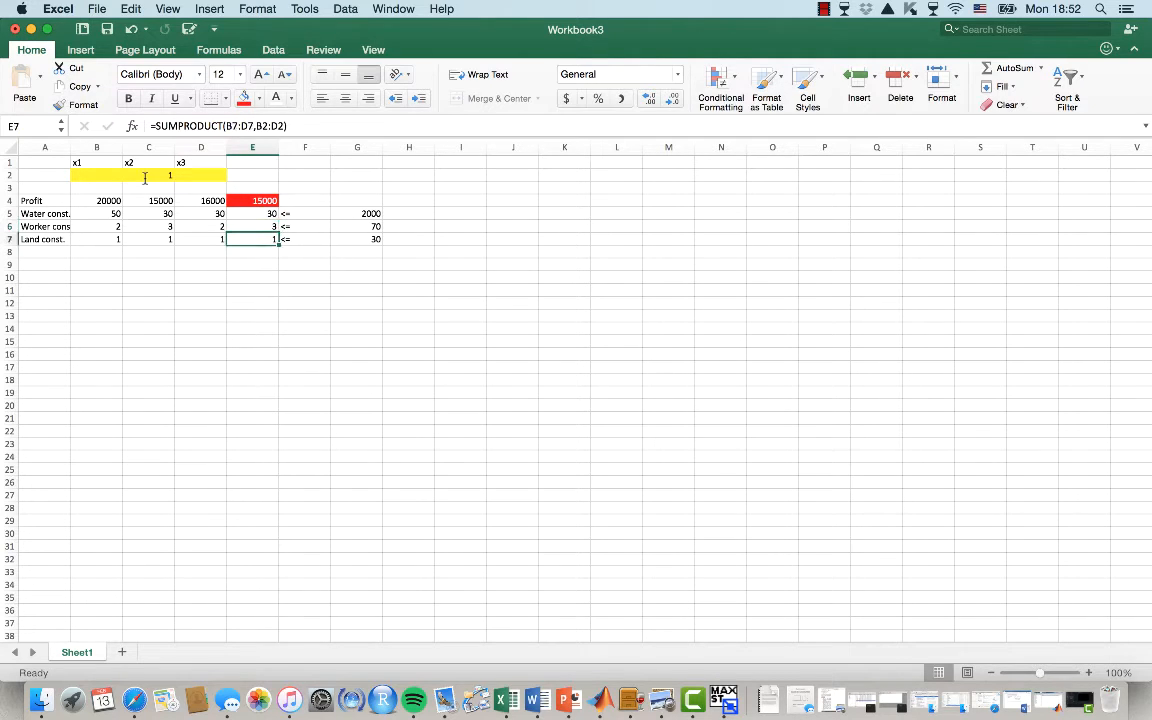
Enter test values of 2 for x3 in D2 and 4 for x1 in B2
left_click(198, 174)
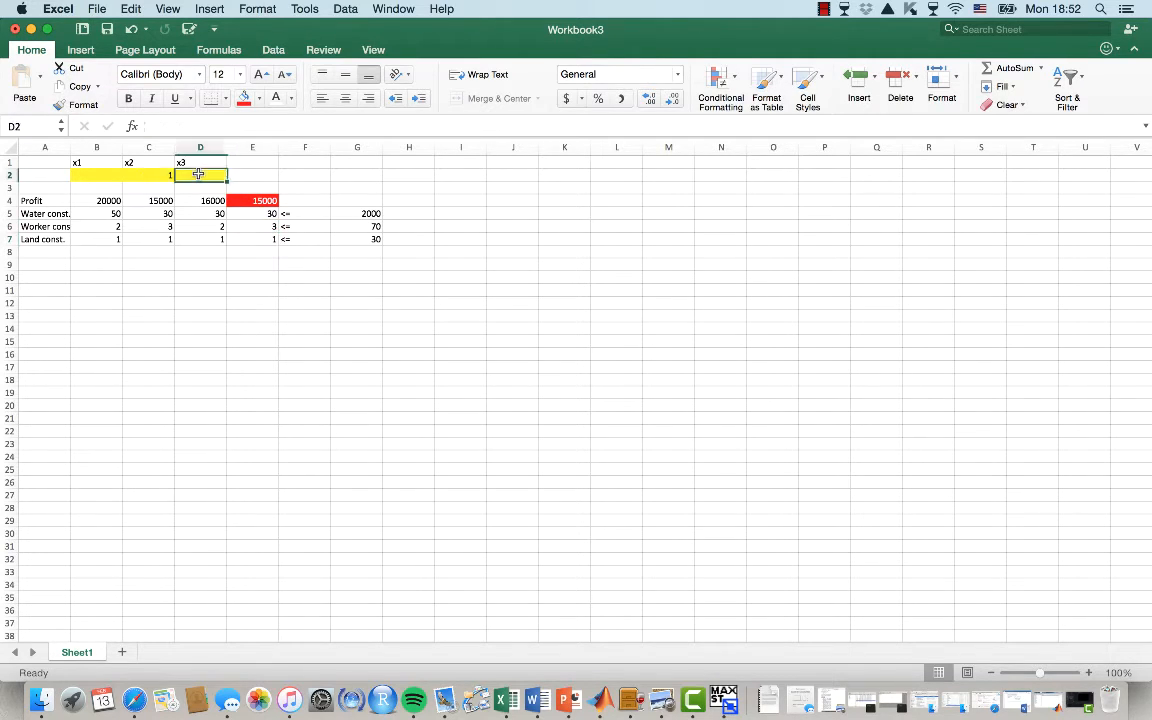
type("2")
key("Left")
key("Left")
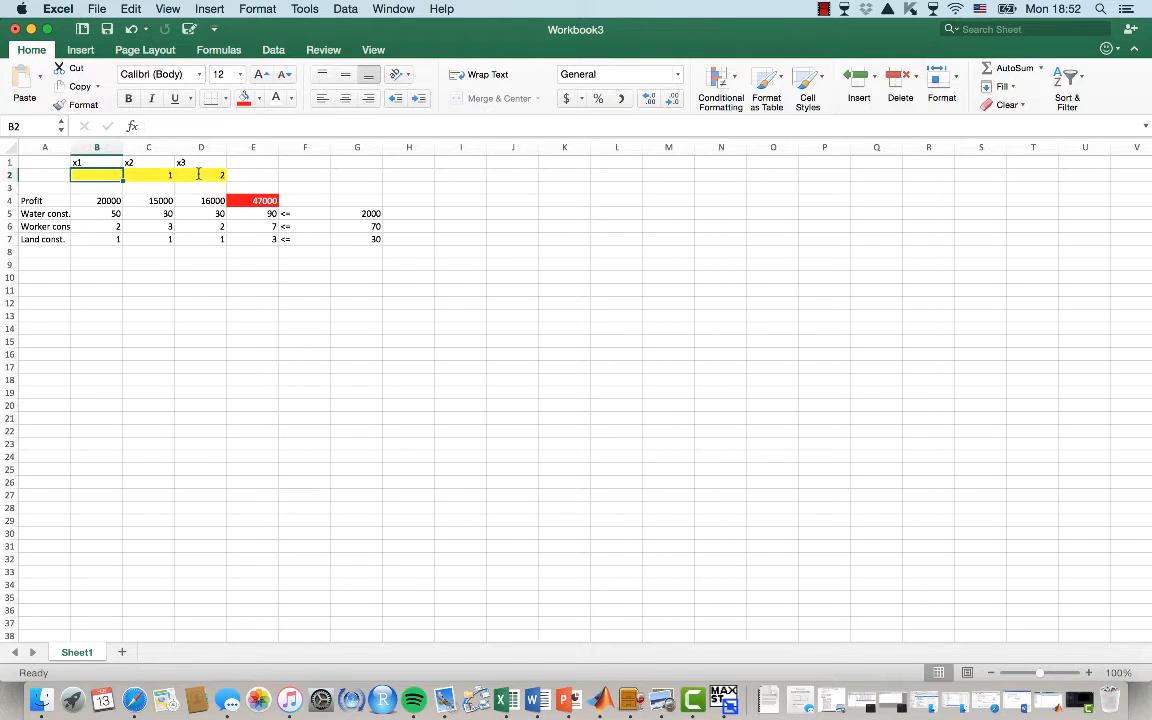
type("4")
key("Return")
Review the profit and constraint results in column E against the limits in column G
key("Up")
key("Right")
key("Right")
key("Down")
key("Right")
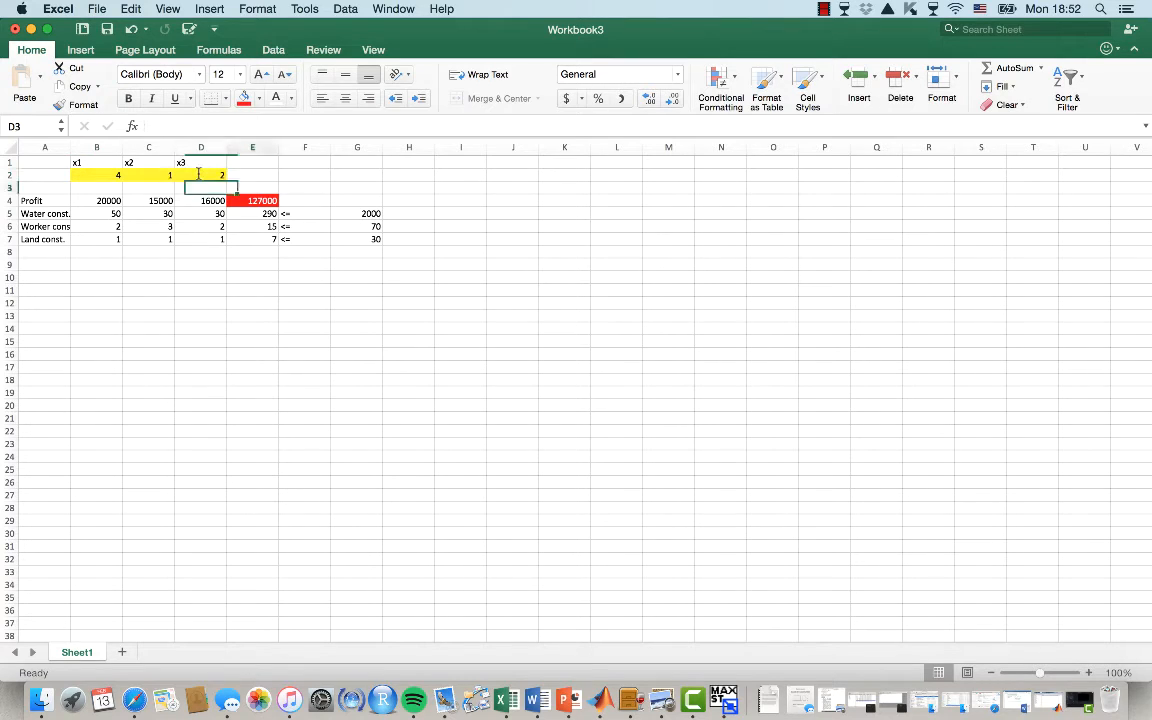
key("Down")
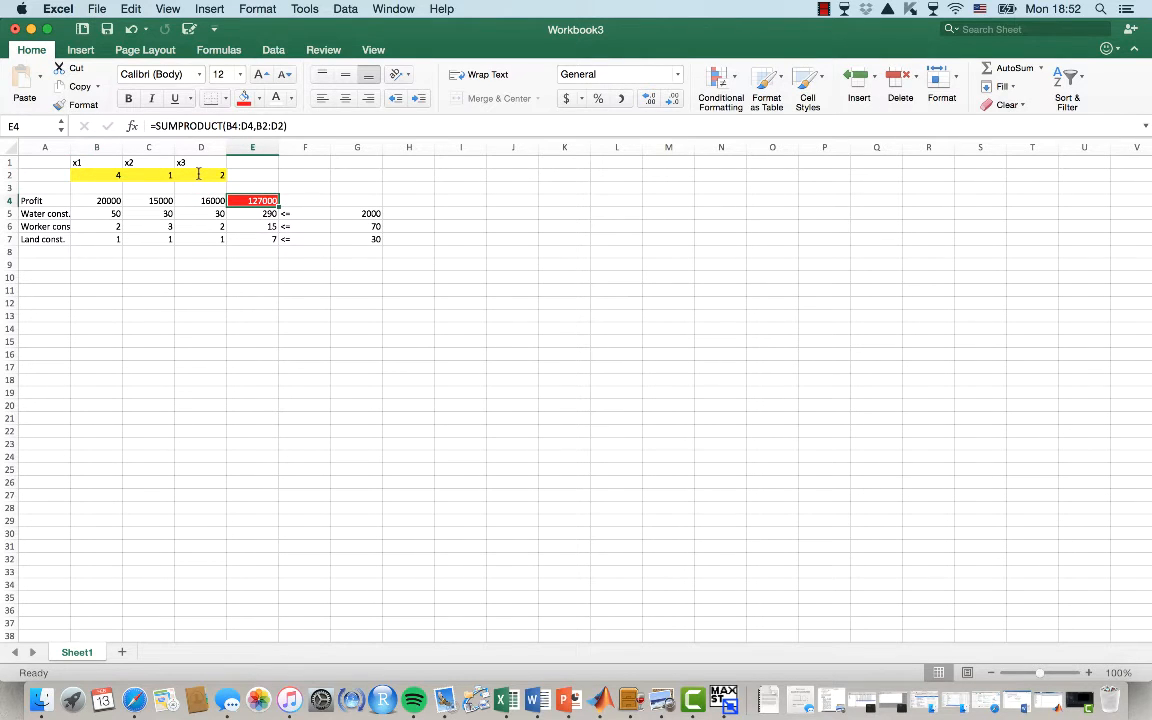
key("Down")
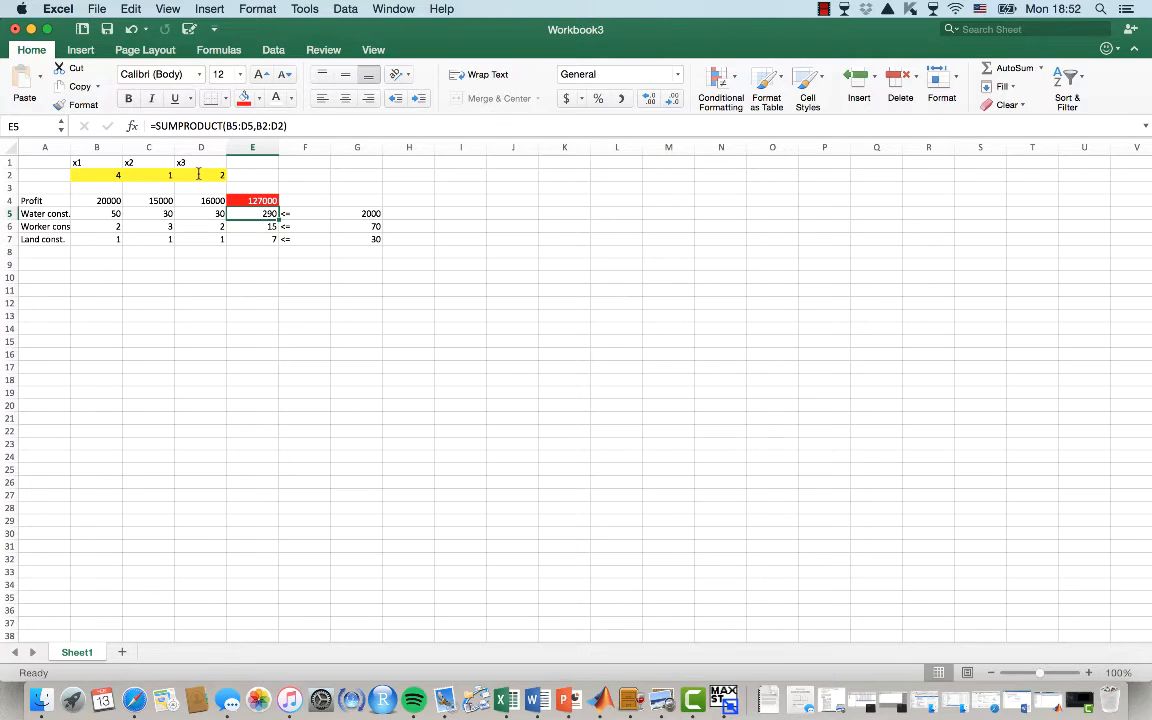
key("Right")
key("Right")
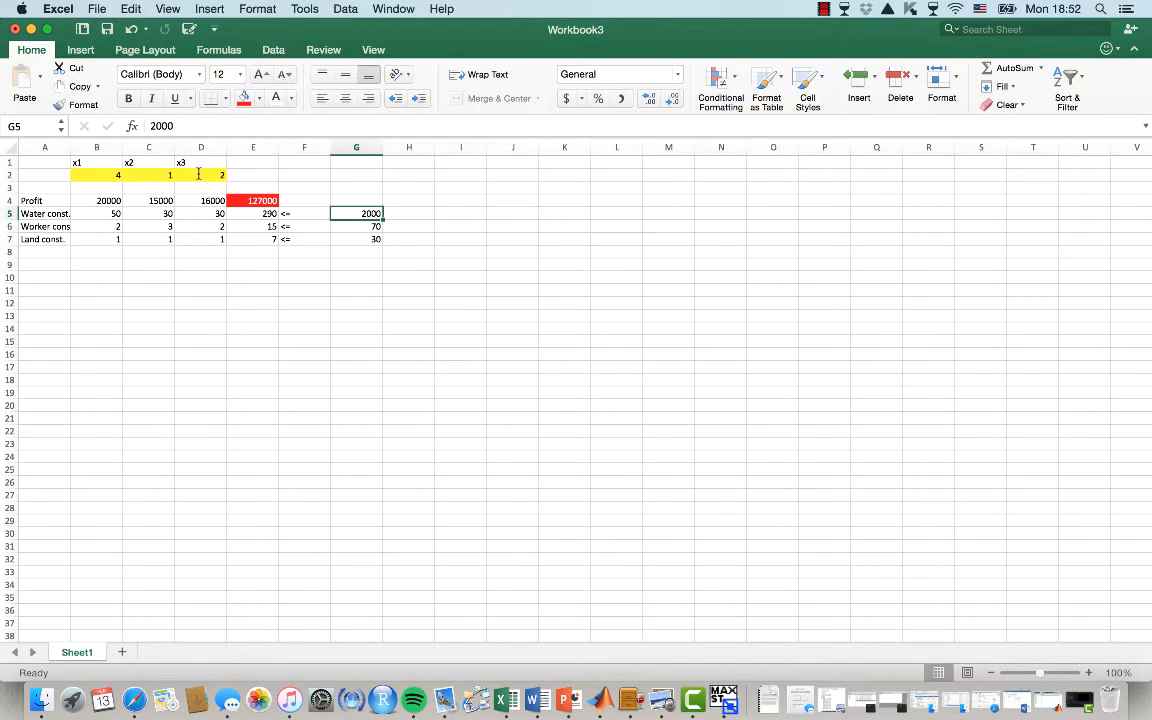
Clear the test values from the x1, x2 and x3 cells B2:D2
key("Left")
key("Left")
left_click(199, 174)
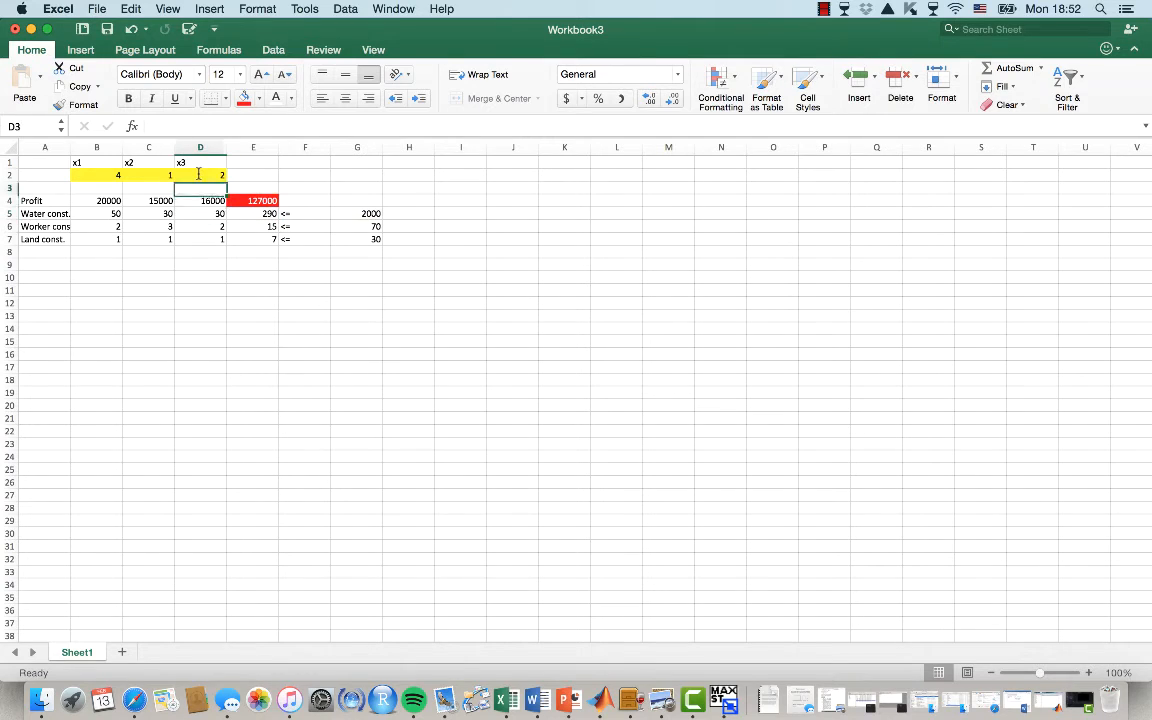
key("Delete")
key("Left")
key("Delete")
key("Left")
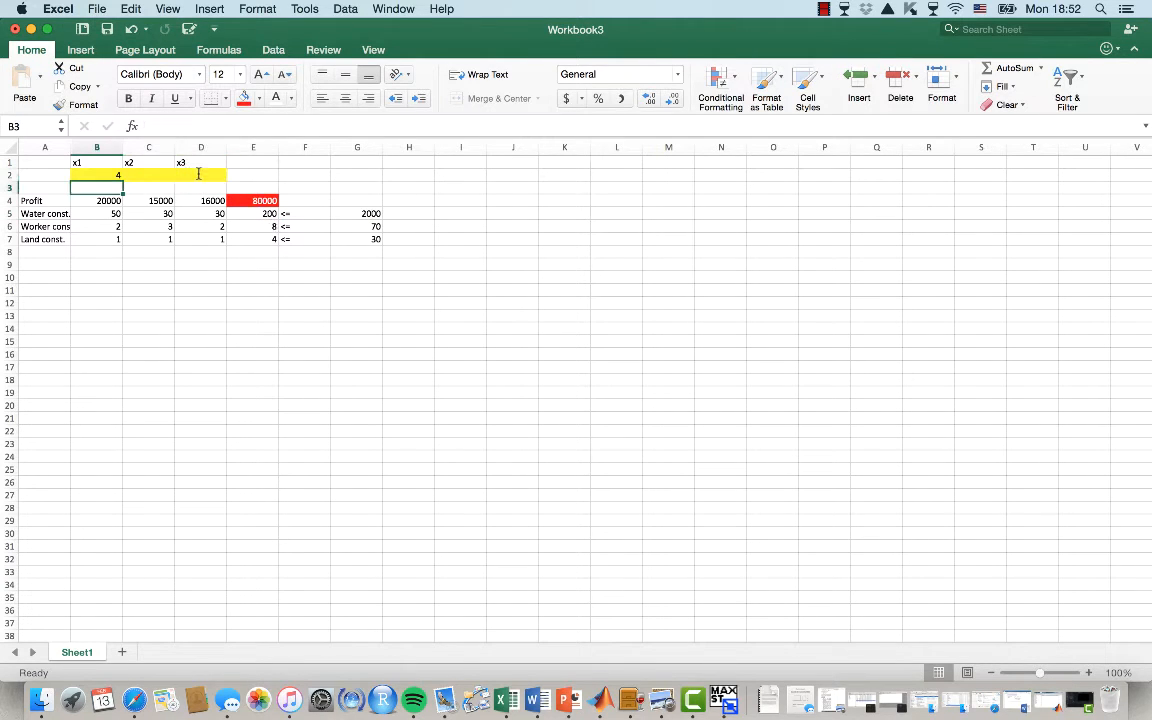
key("Delete")
left_click(282, 288)
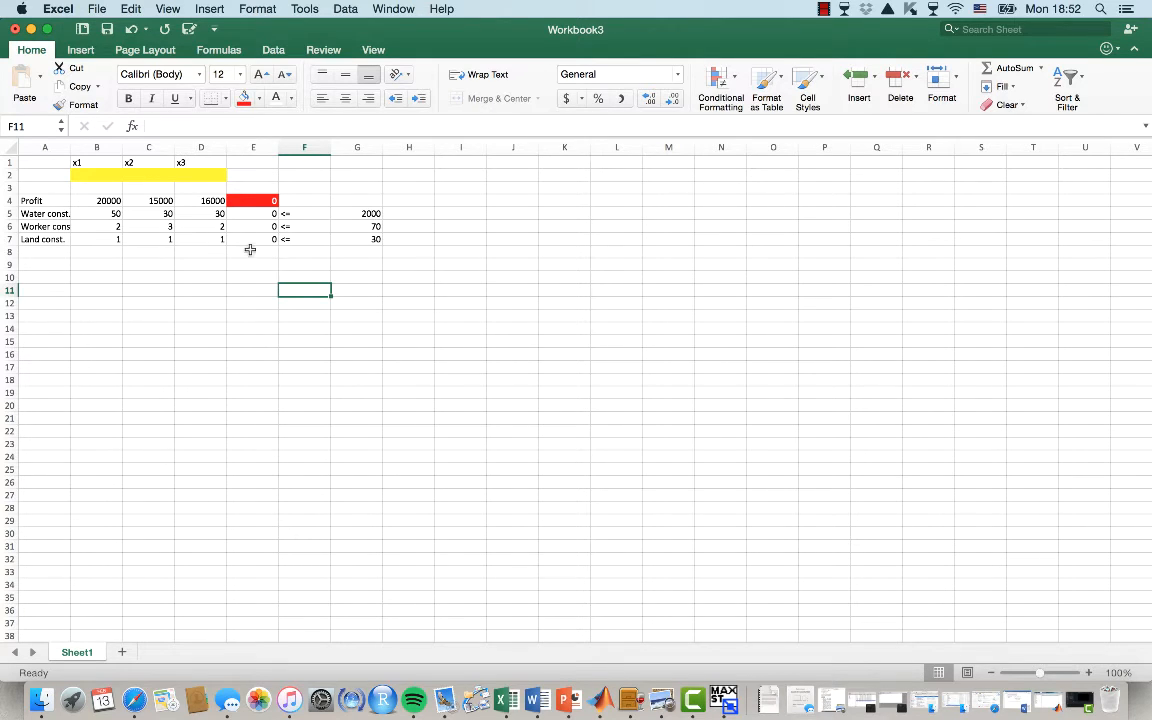
Review the SUMPRODUCT formulas in E4:E7 for profit and each constraint
left_click_drag(253, 199, 243, 240)
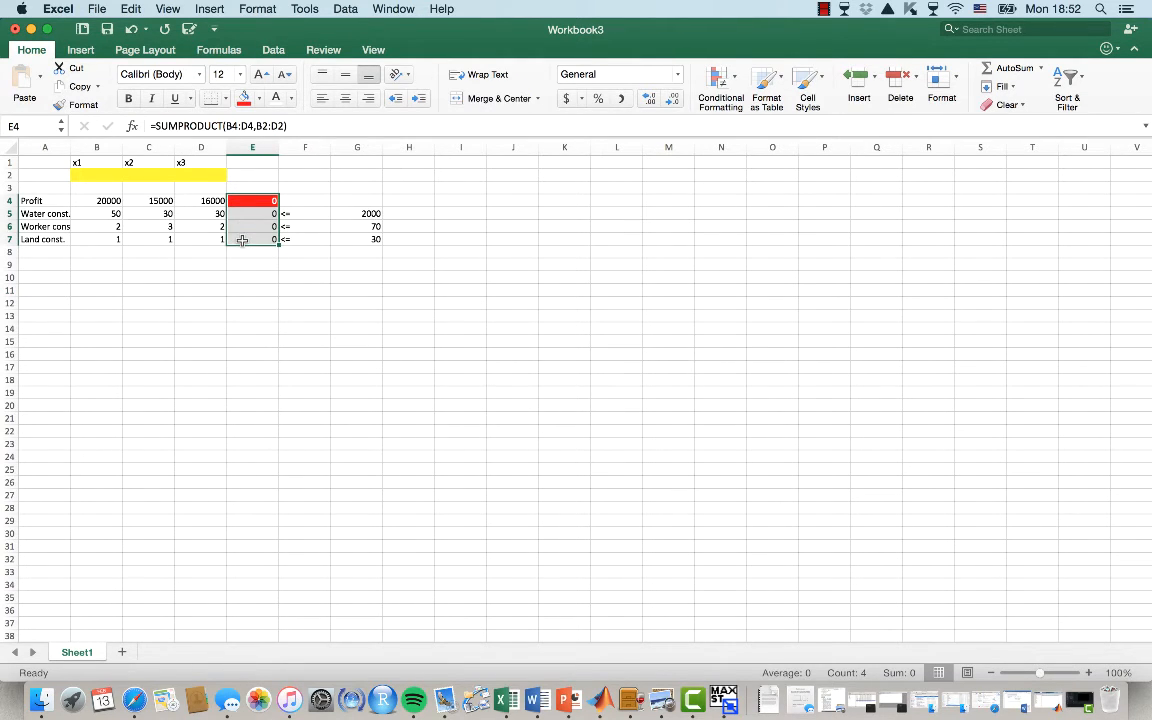
left_click(243, 240)
left_click(248, 202)
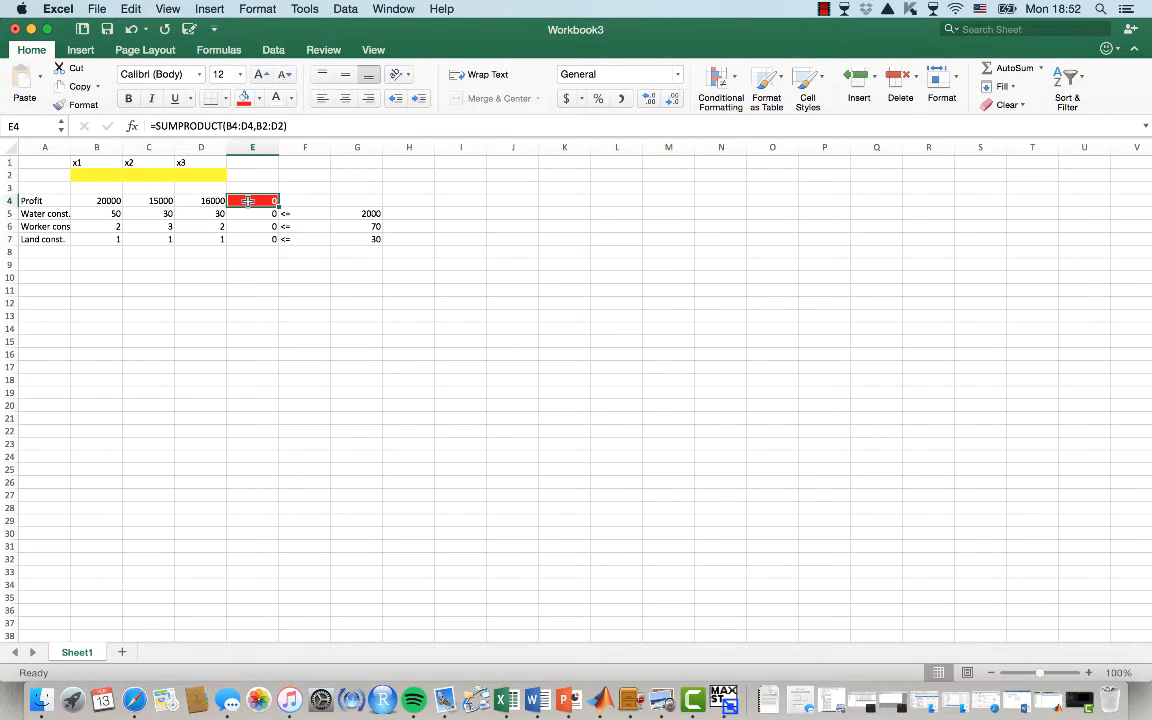
key("Down")
key("Down")
key("Down")
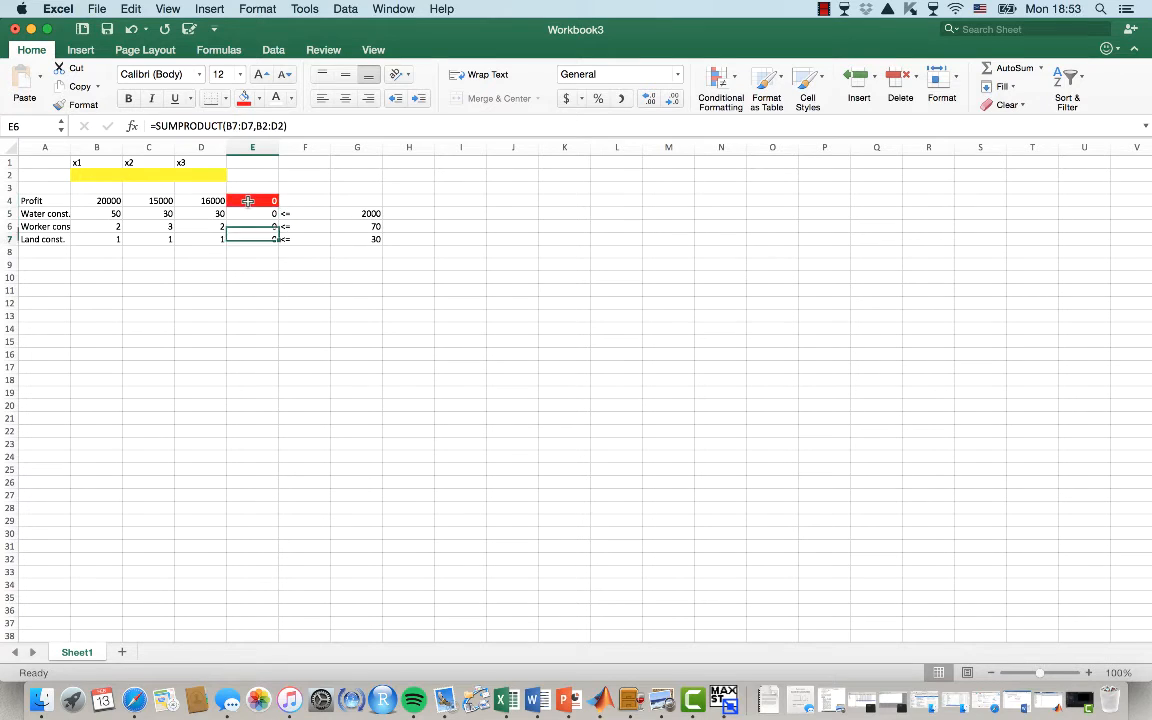
key("Up")
key("Up")
key("Up")
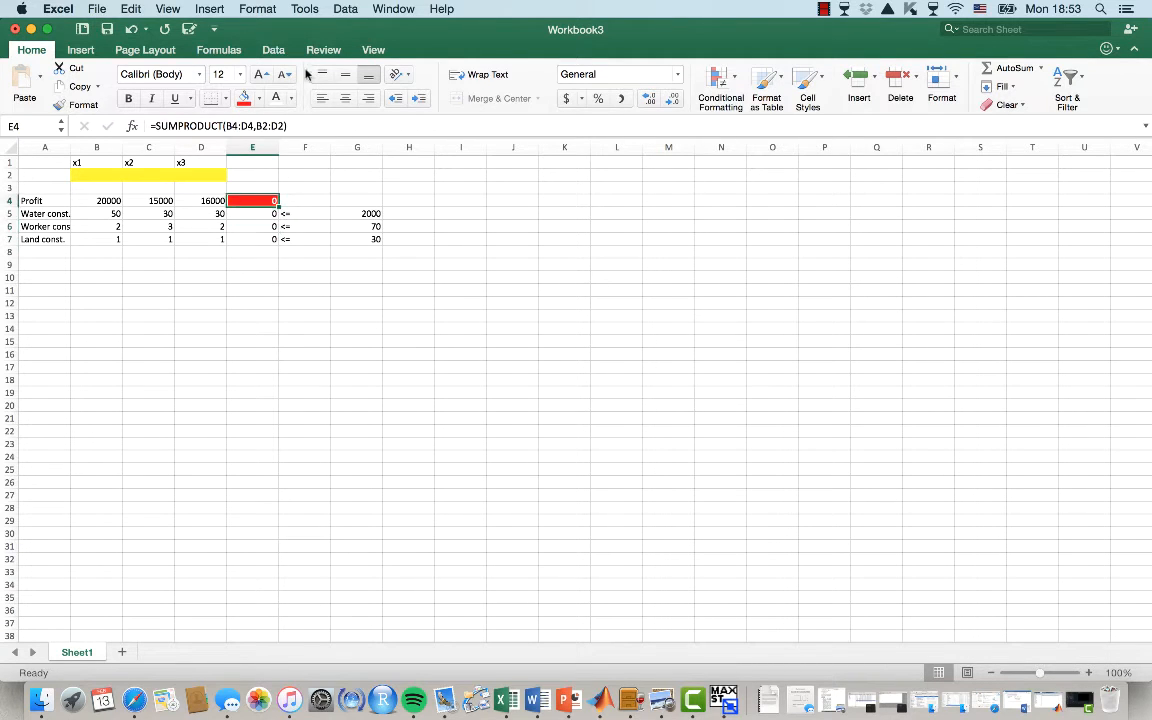
Open Solver and set the objective to maximize E4 by changing the variable cells B2:D2
left_click(274, 50)
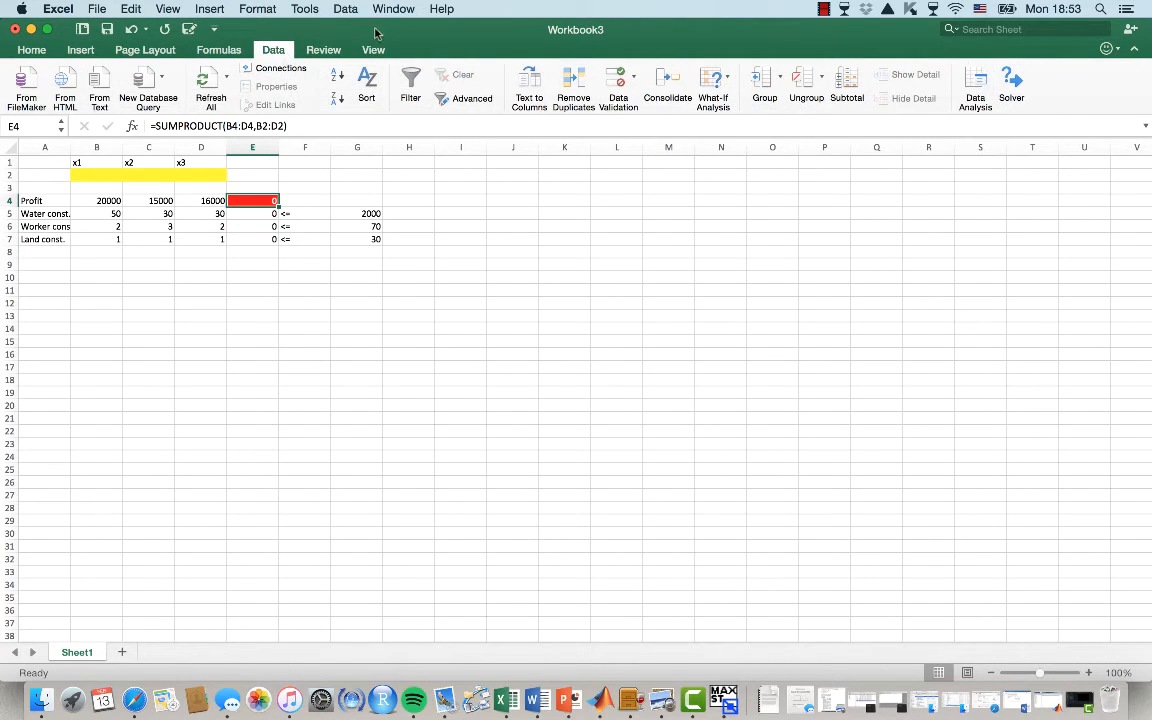
left_click(1012, 80)
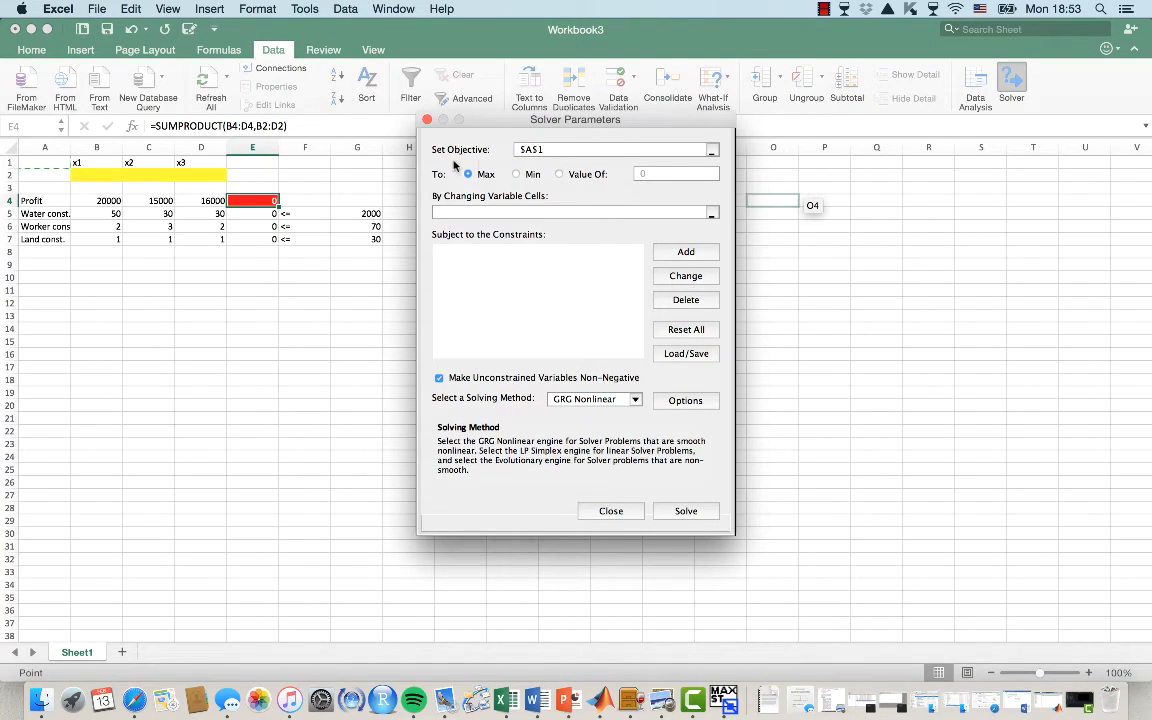
double_click(528, 150)
key("BackSpace")
left_click(252, 201)
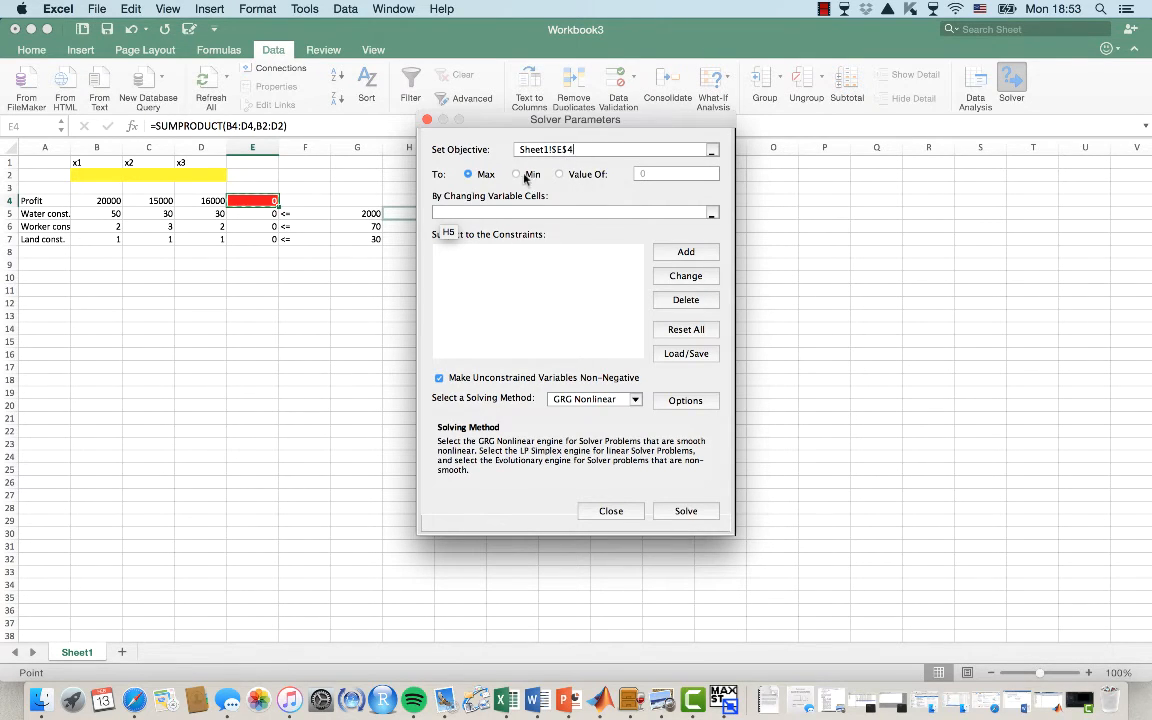
left_click(475, 175)
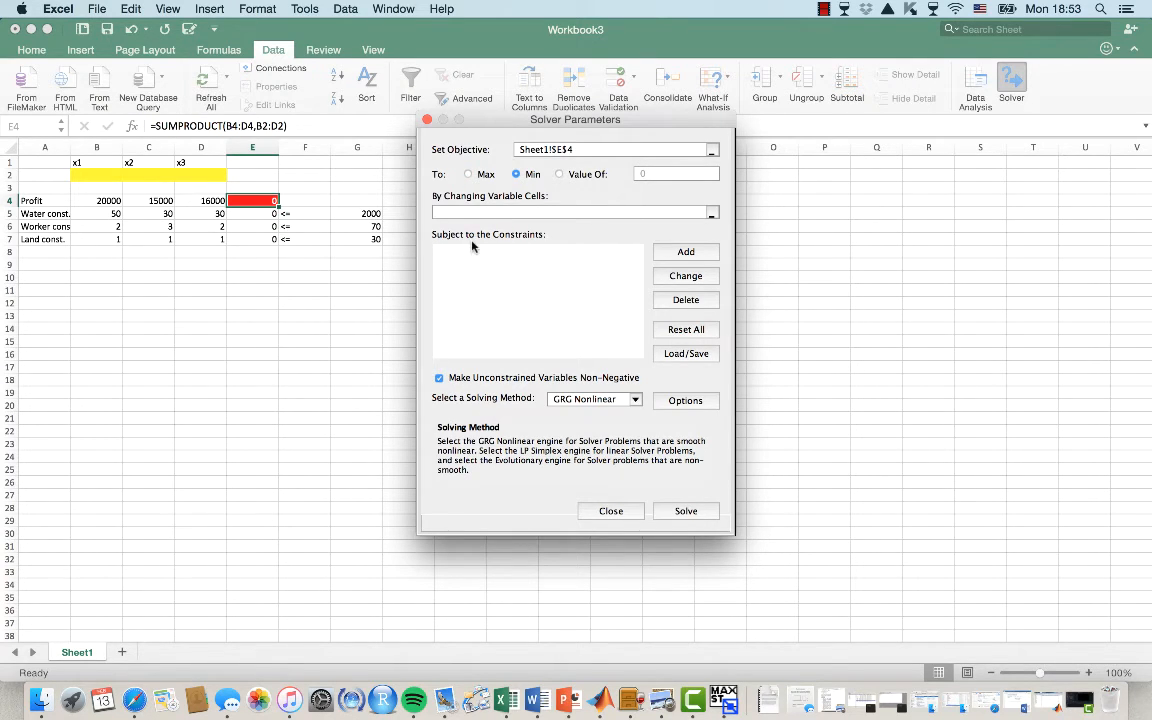
left_click(476, 175)
left_click(83, 177)
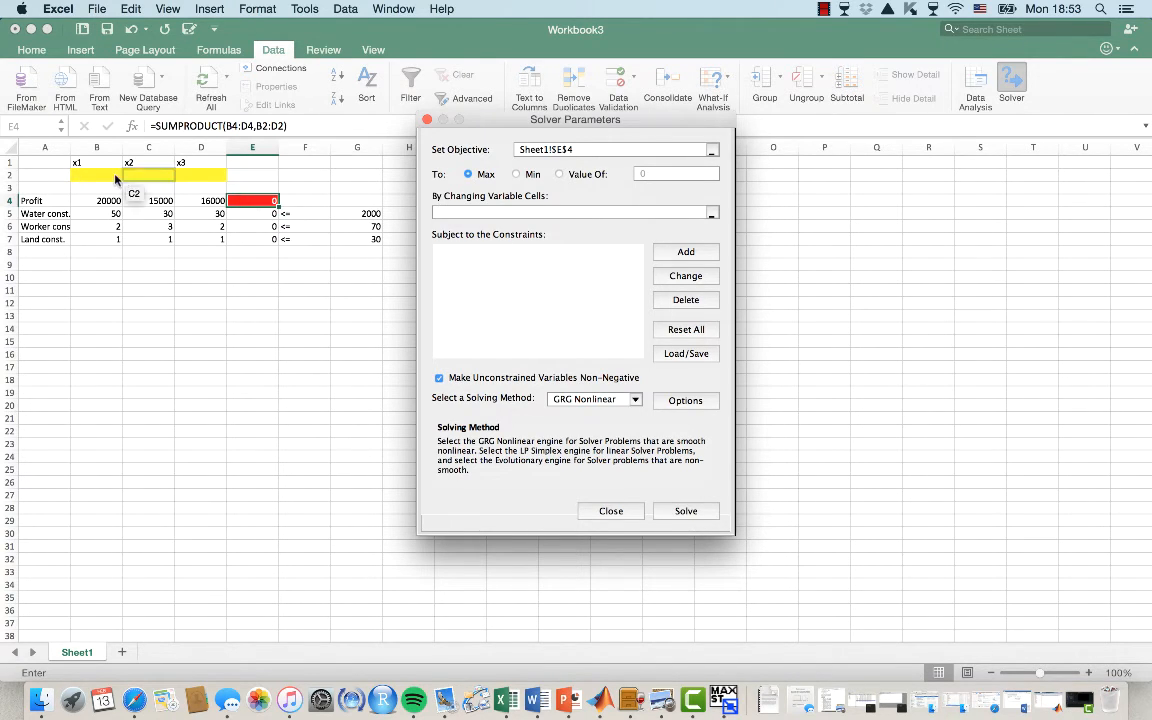
left_click_drag(83, 177, 198, 176)
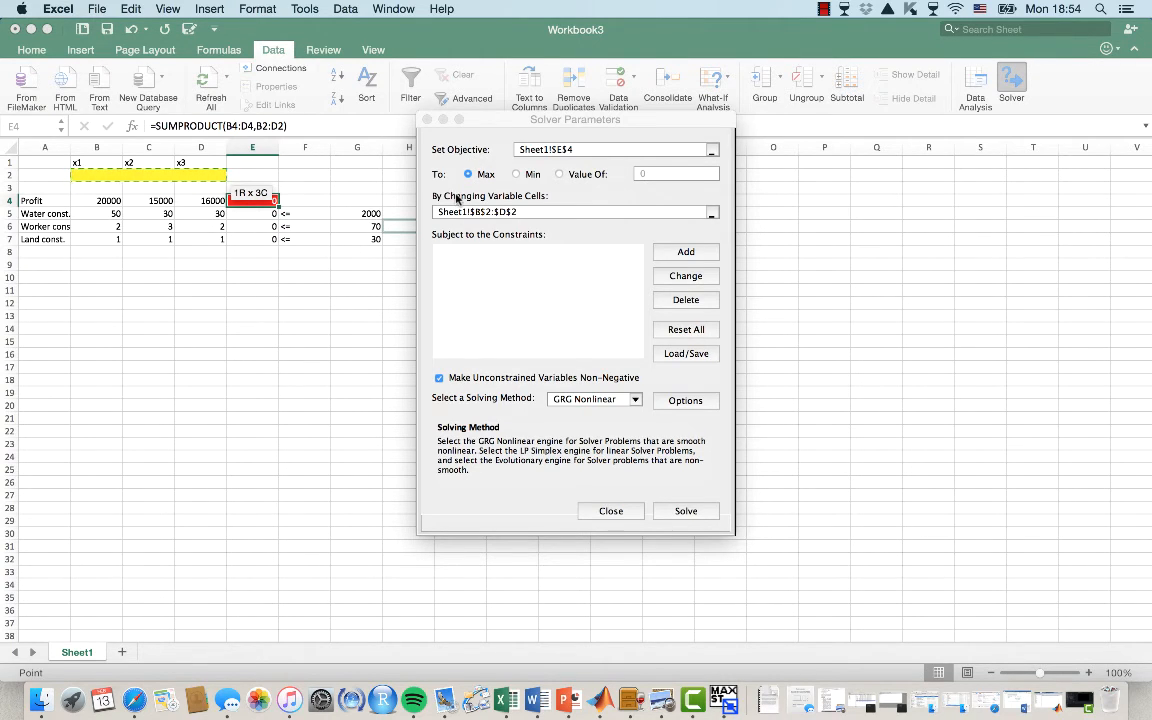
Add the Solver constraints E5 <= G5, E6 <= G6 and E7 <= G7
left_click(686, 252)
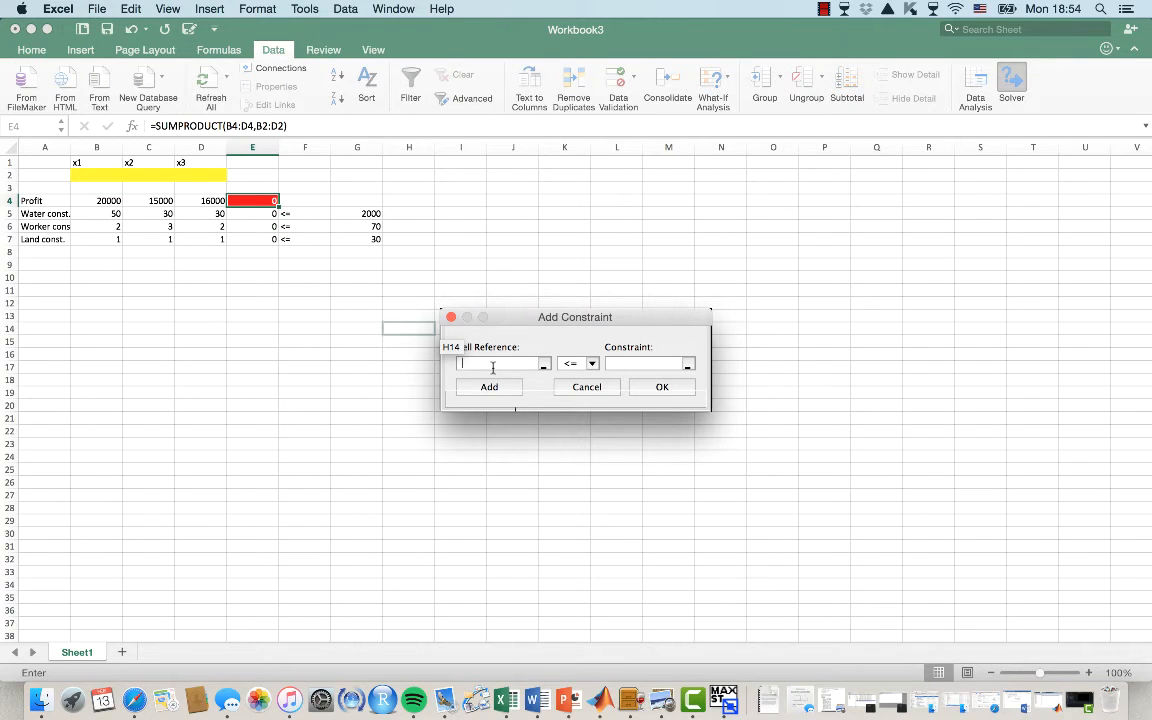
left_click(255, 216)
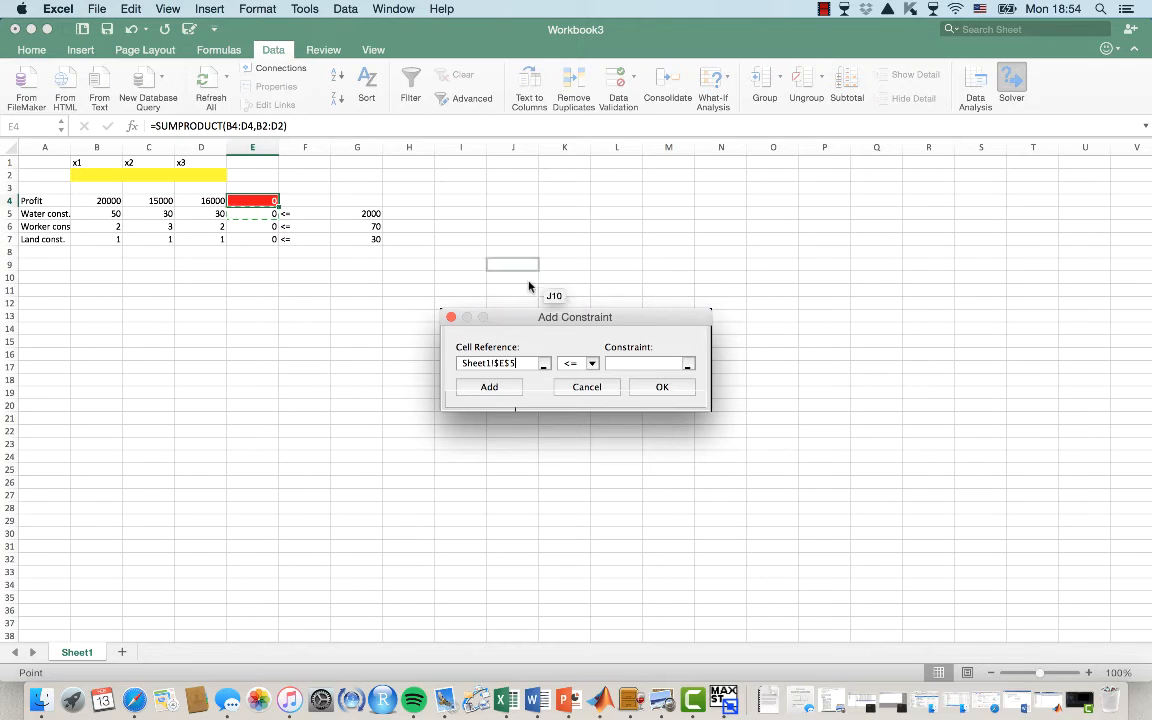
left_click(629, 363)
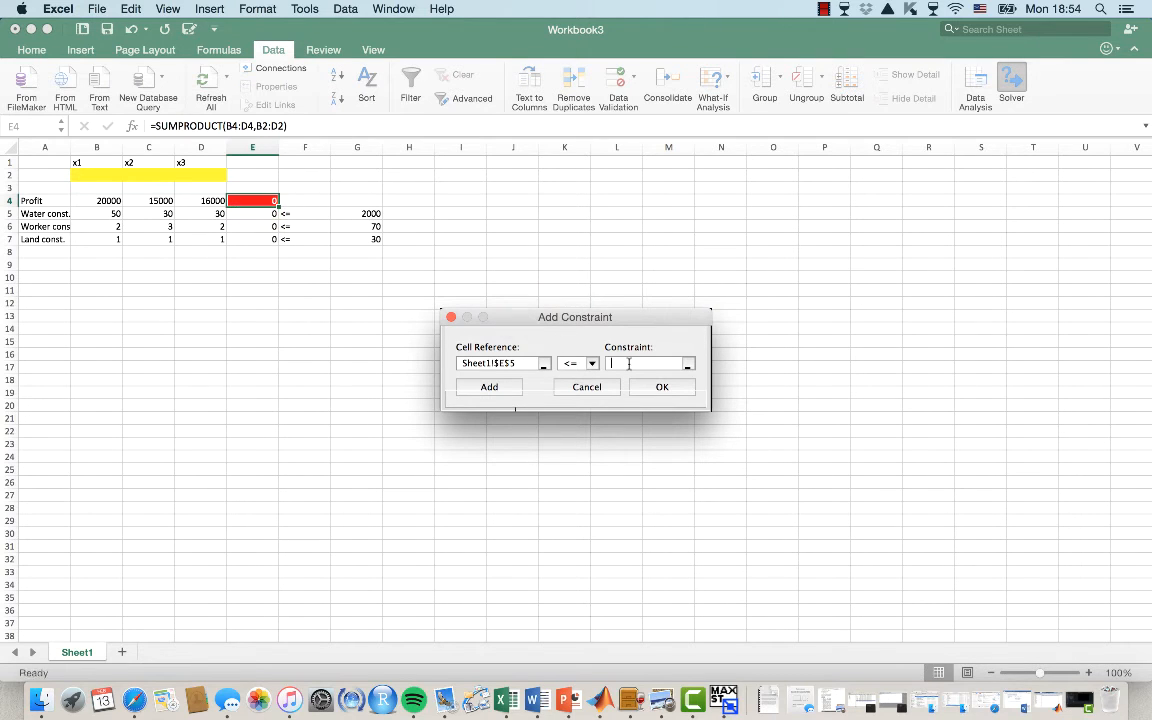
left_click(366, 214)
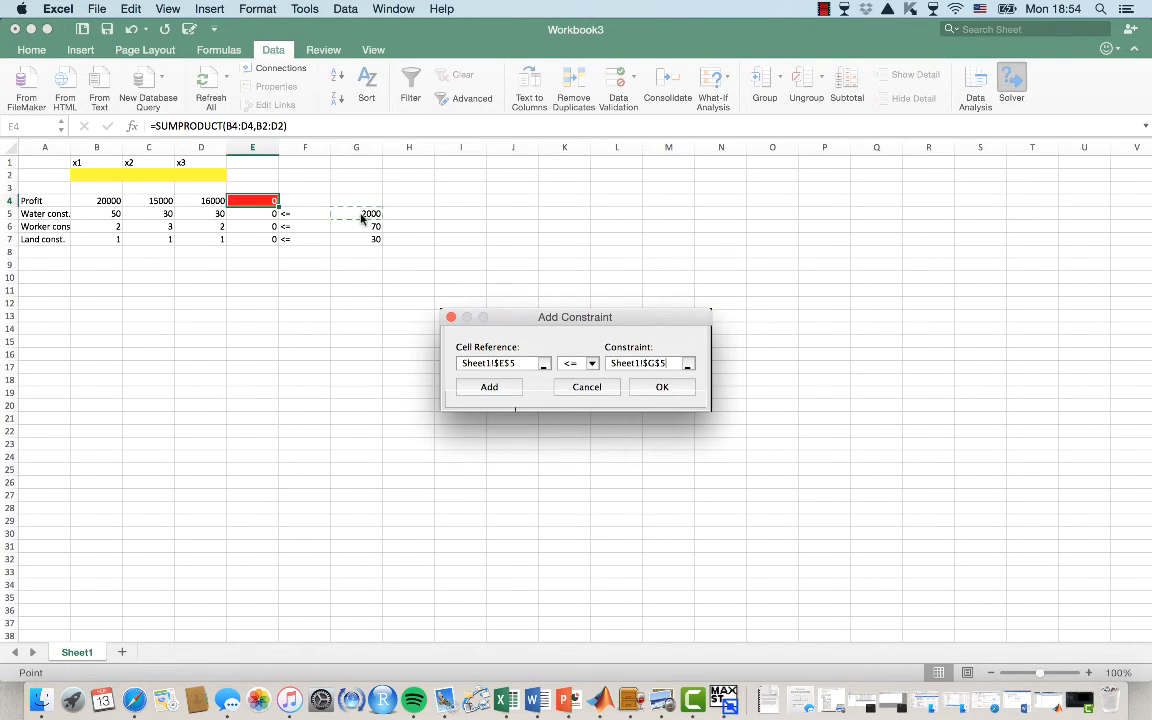
left_click(488, 388)
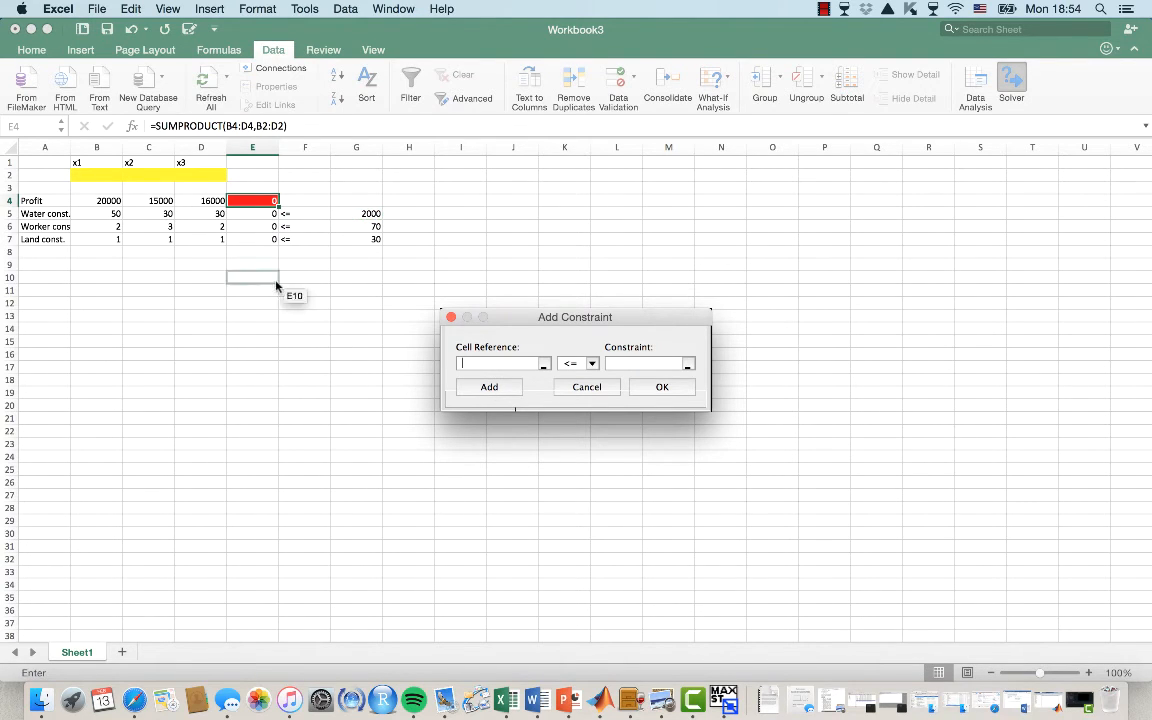
left_click(255, 228)
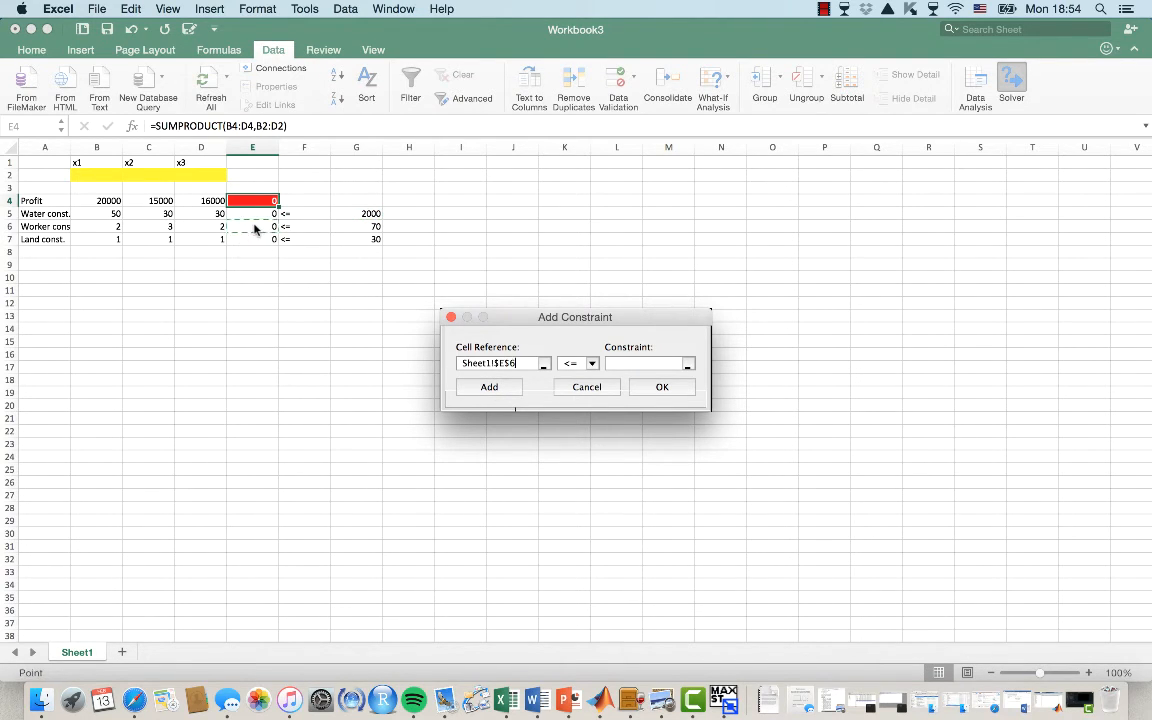
double_click(573, 370)
left_click(622, 364)
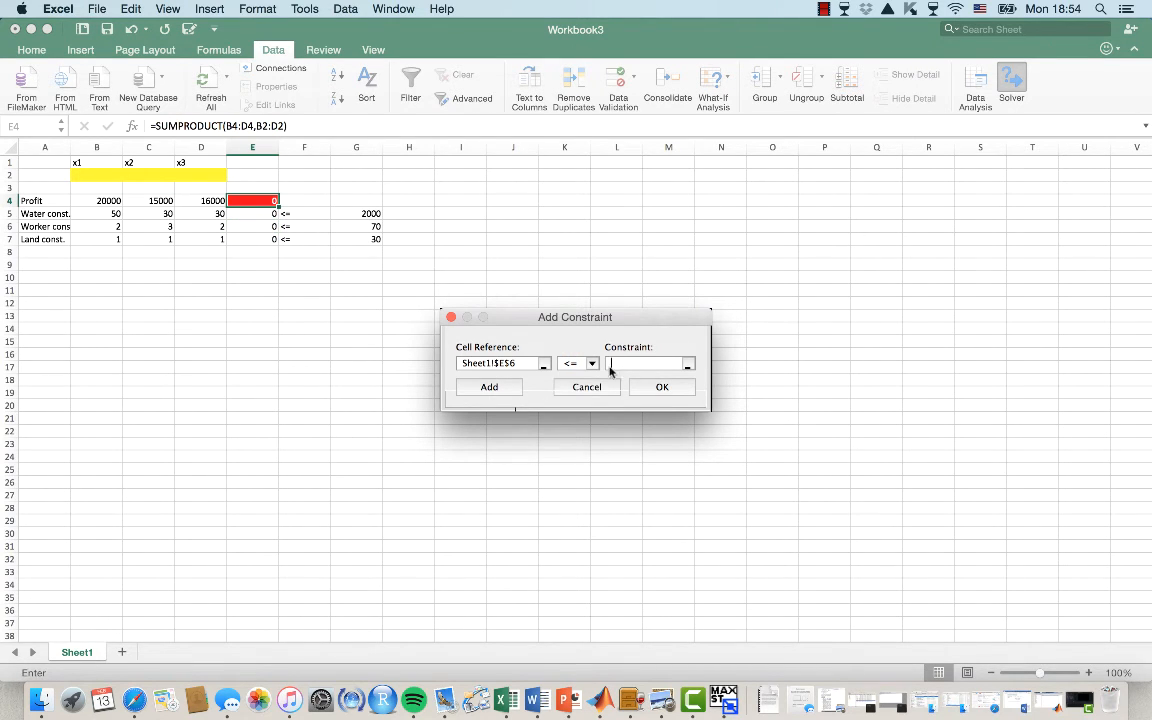
left_click(365, 226)
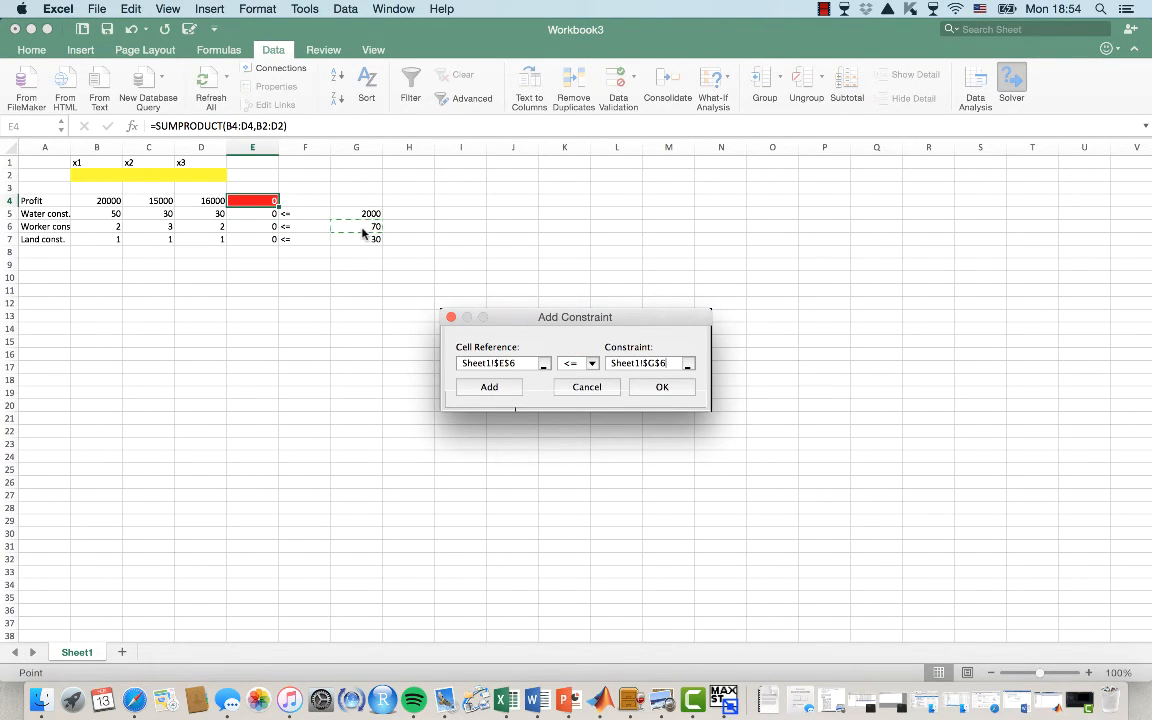
left_click(490, 387)
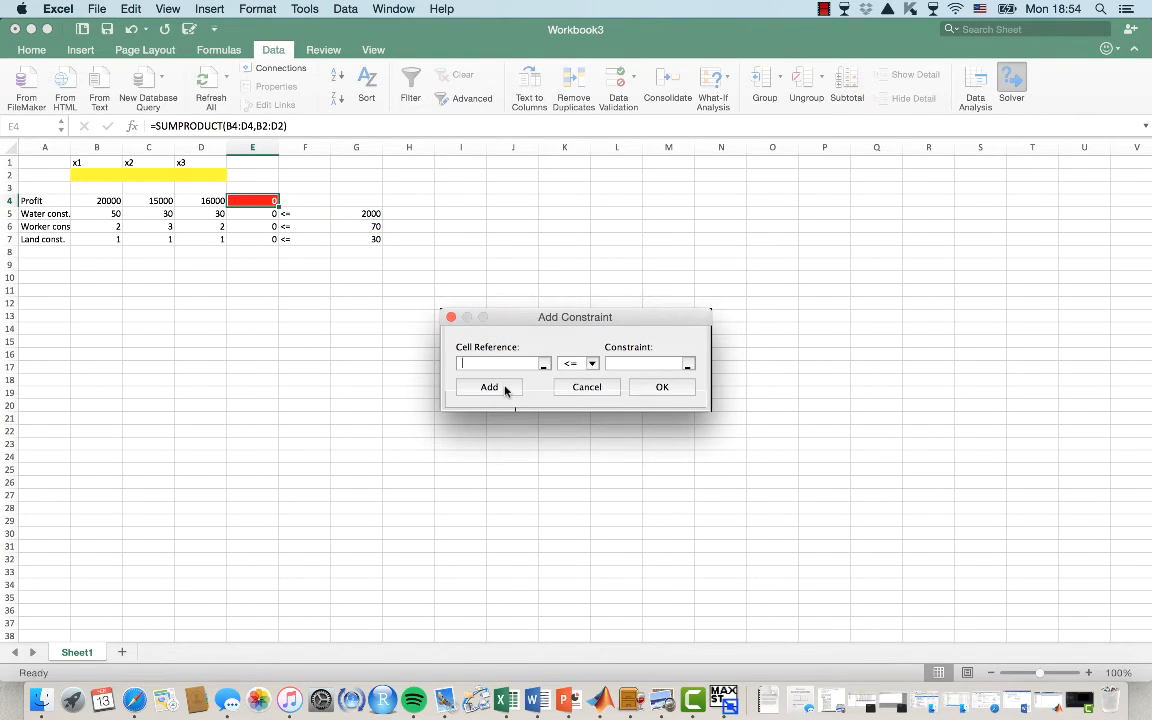
left_click(246, 239)
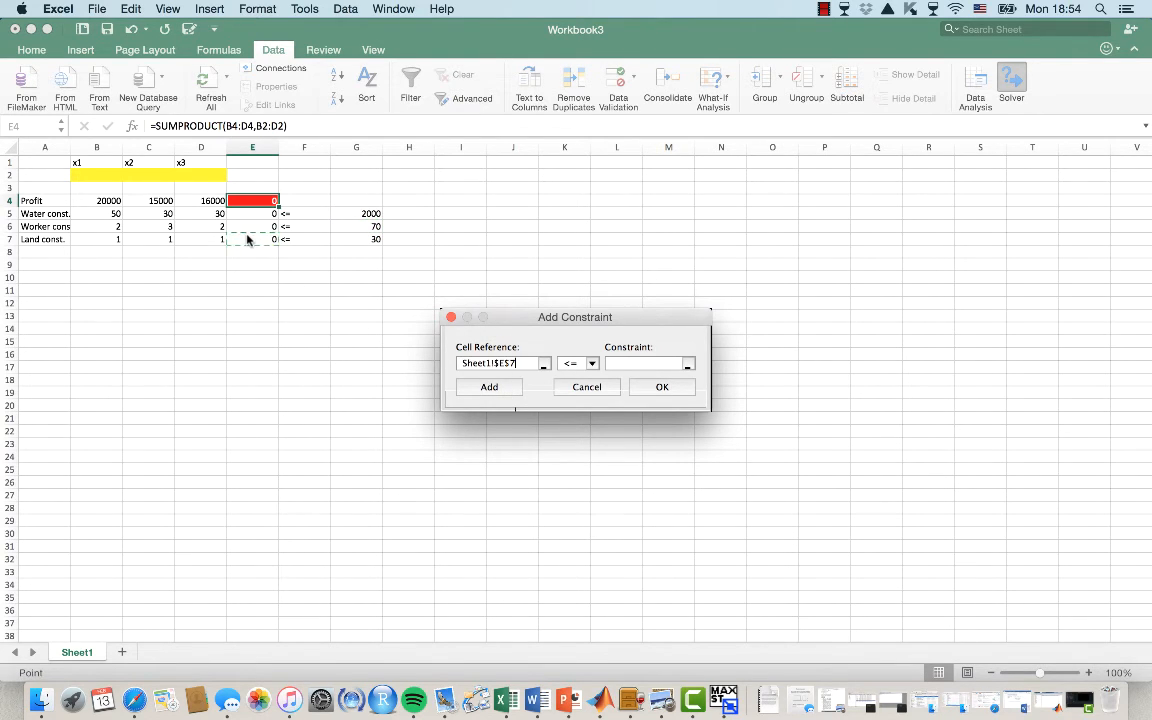
left_click(616, 366)
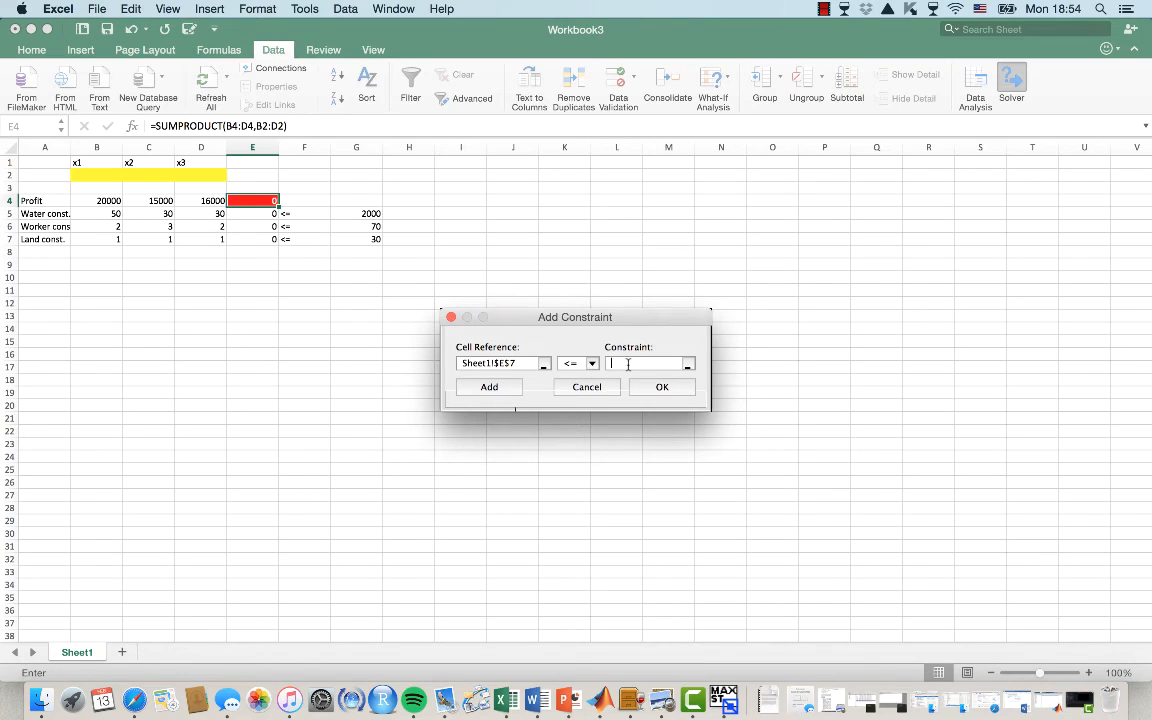
left_click(341, 239)
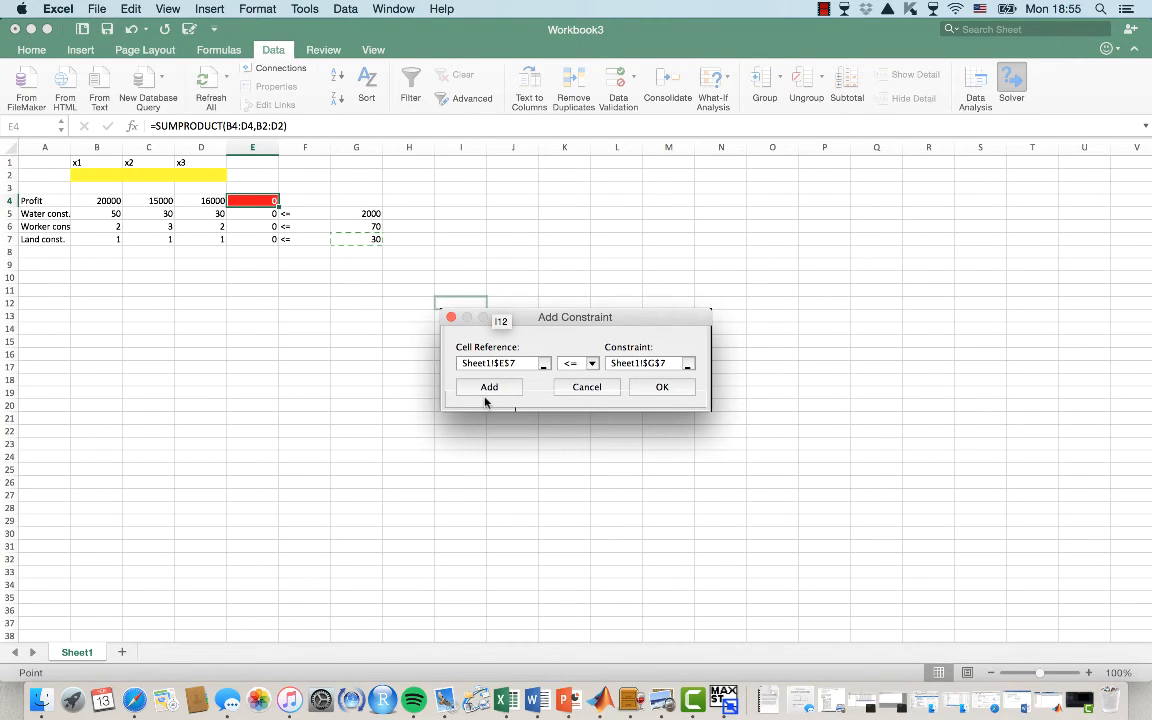
left_click(658, 390)
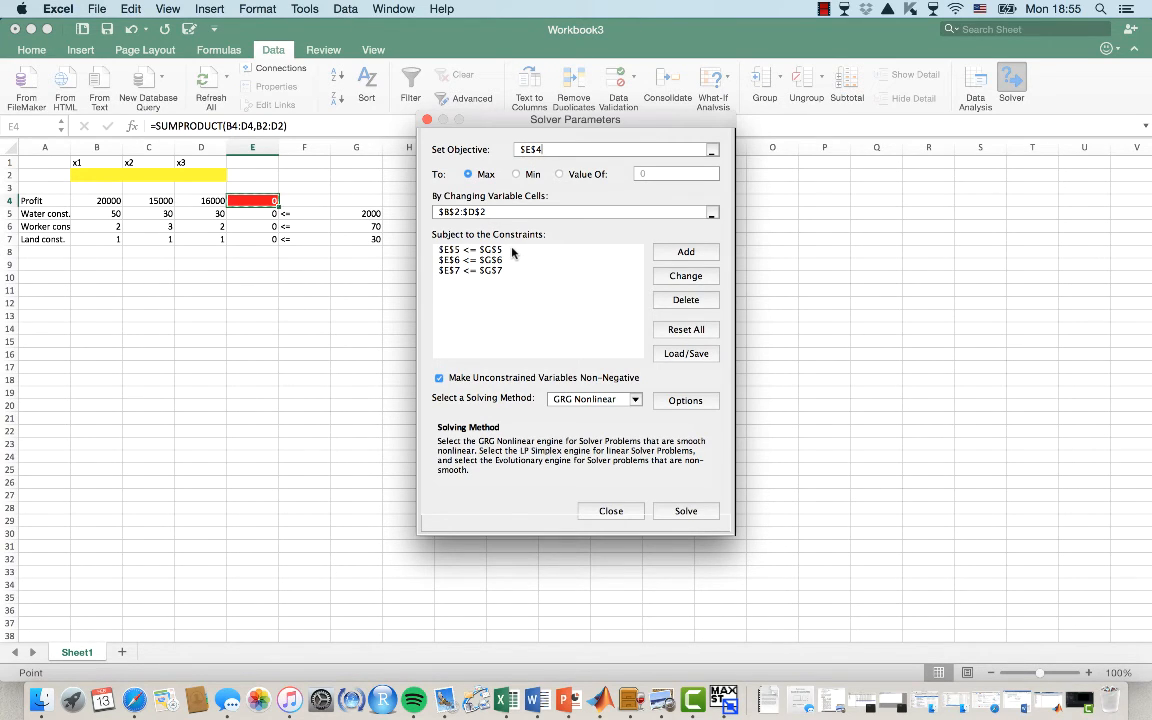
Keep unconstrained variables non-negative and choose the Simplex LP solving method
left_click(439, 378)
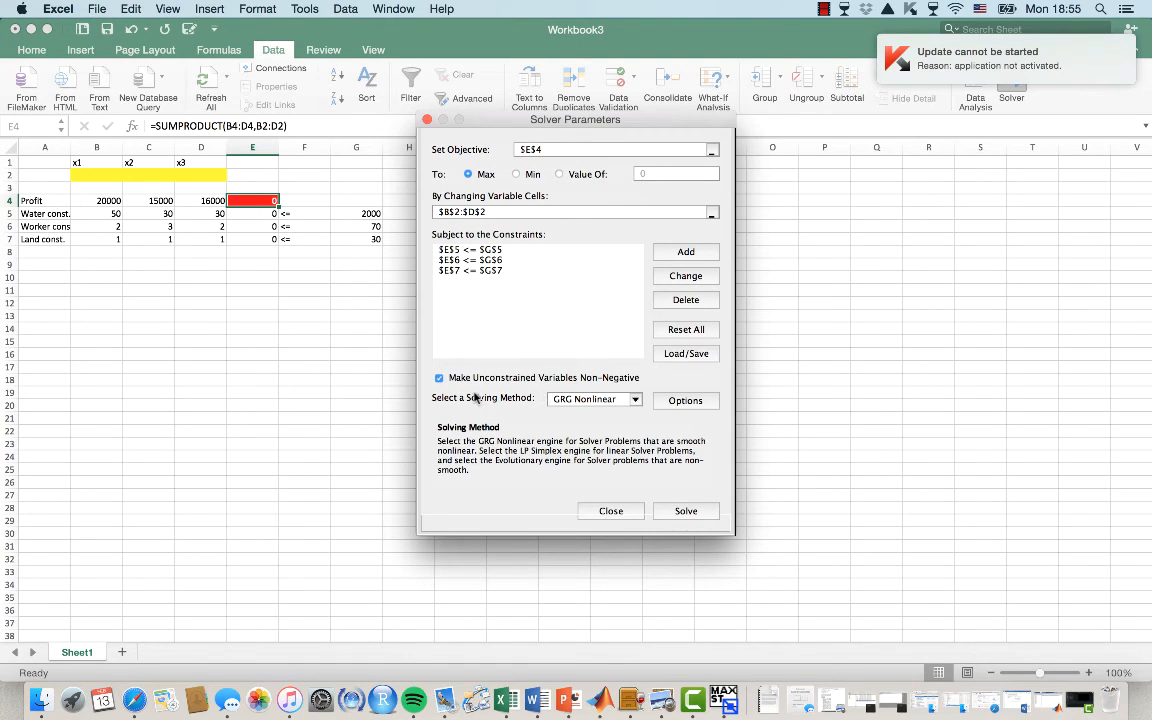
left_click(439, 379)
left_click(439, 379)
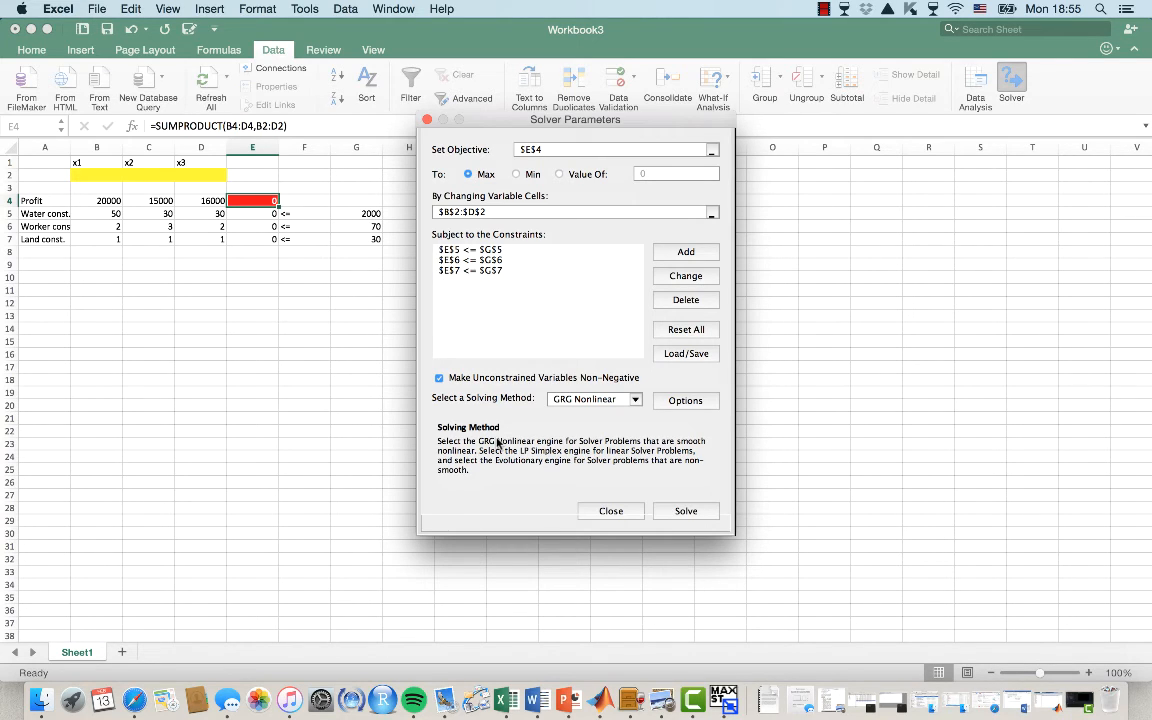
left_click(589, 400)
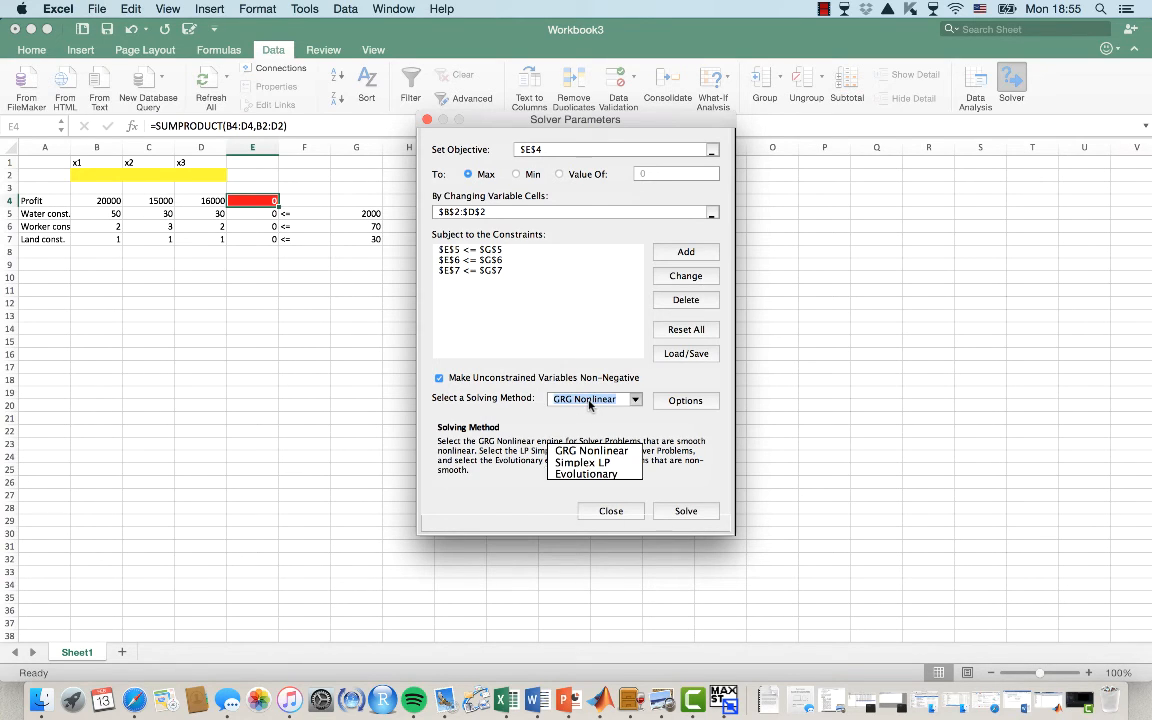
left_click(582, 462)
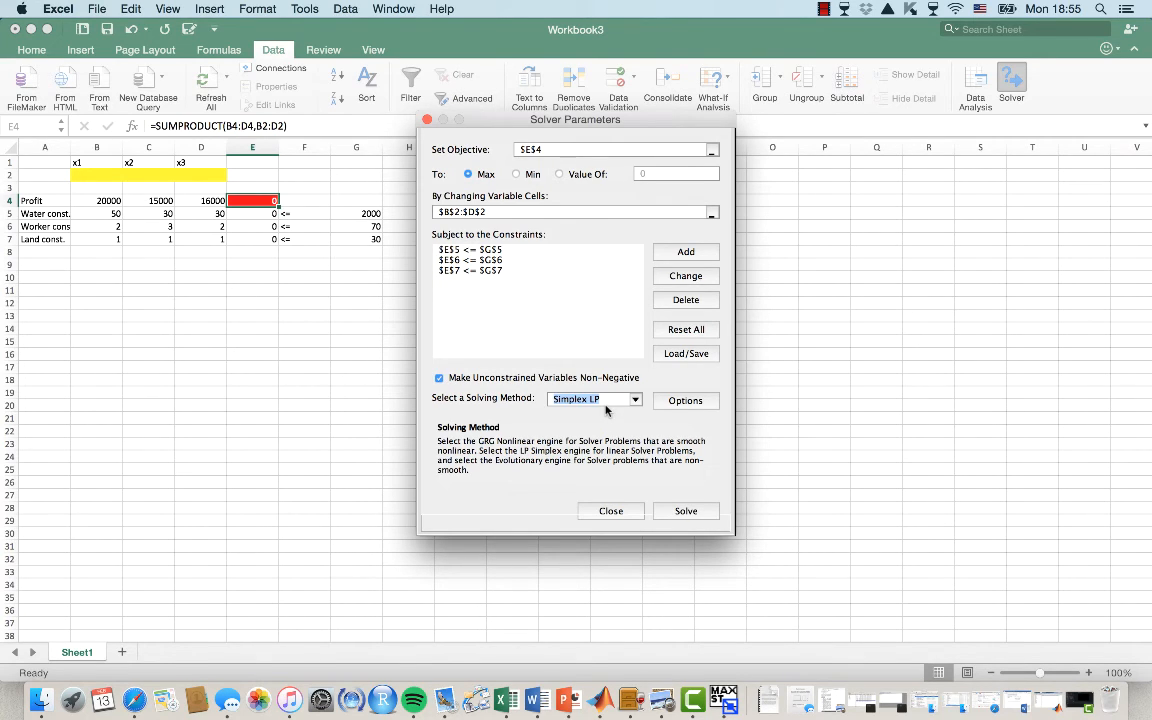
Solve the model, keeping the Solver solution and generating Answer, Sensitivity and Limits reports
left_click(686, 511)
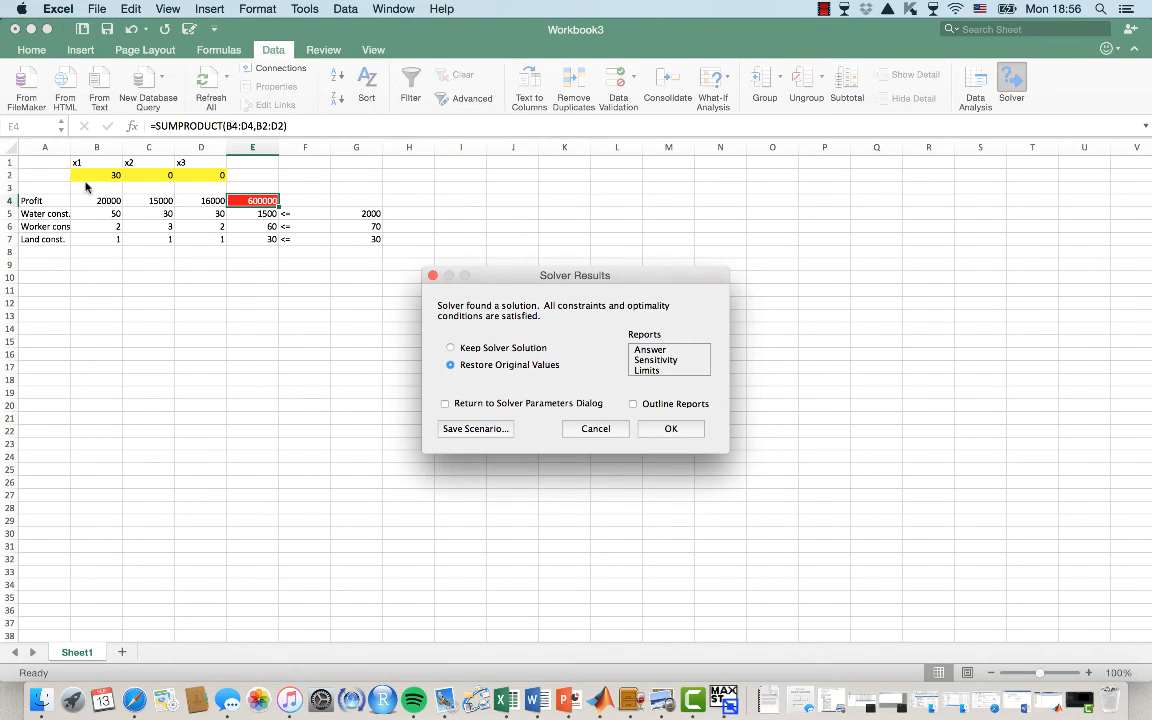
left_click(488, 349)
left_click_drag(650, 352, 651, 371)
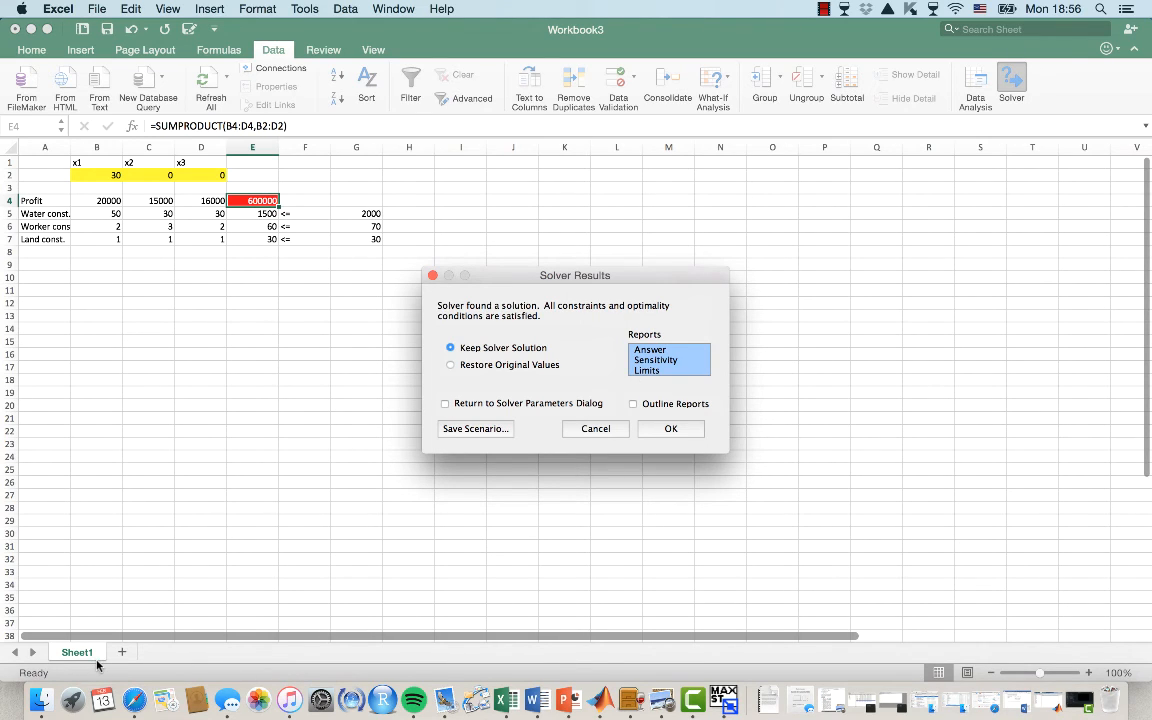
left_click(680, 430)
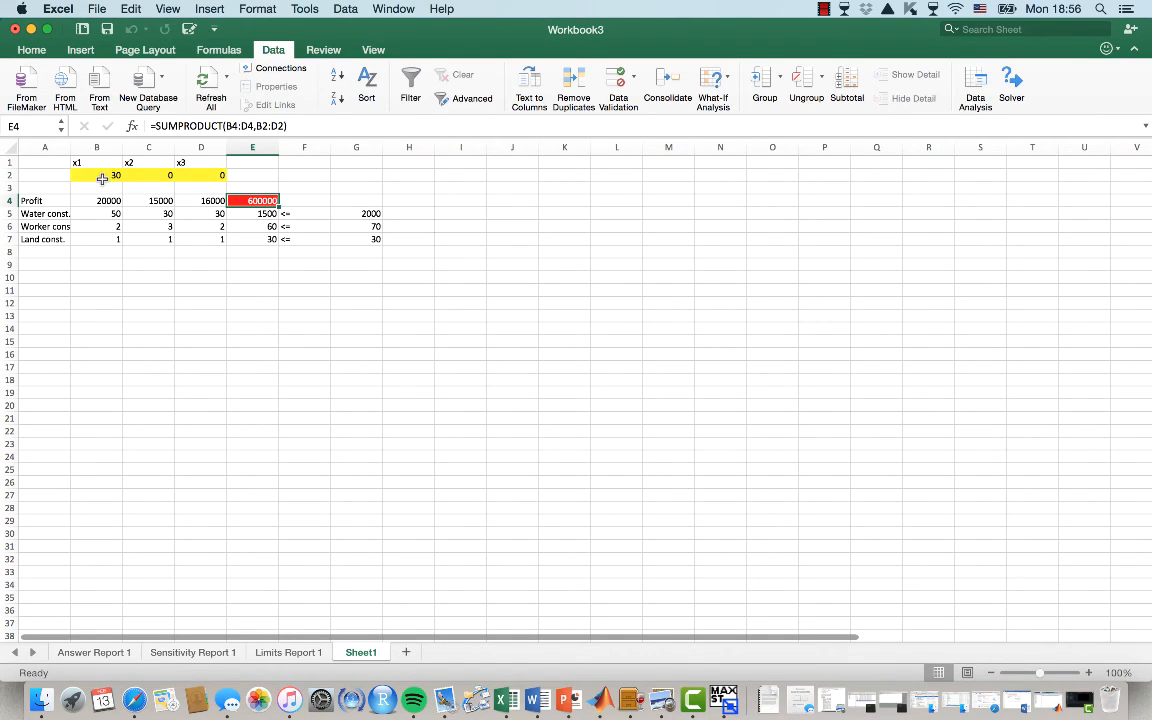
left_click(102, 178)
left_click(150, 176)
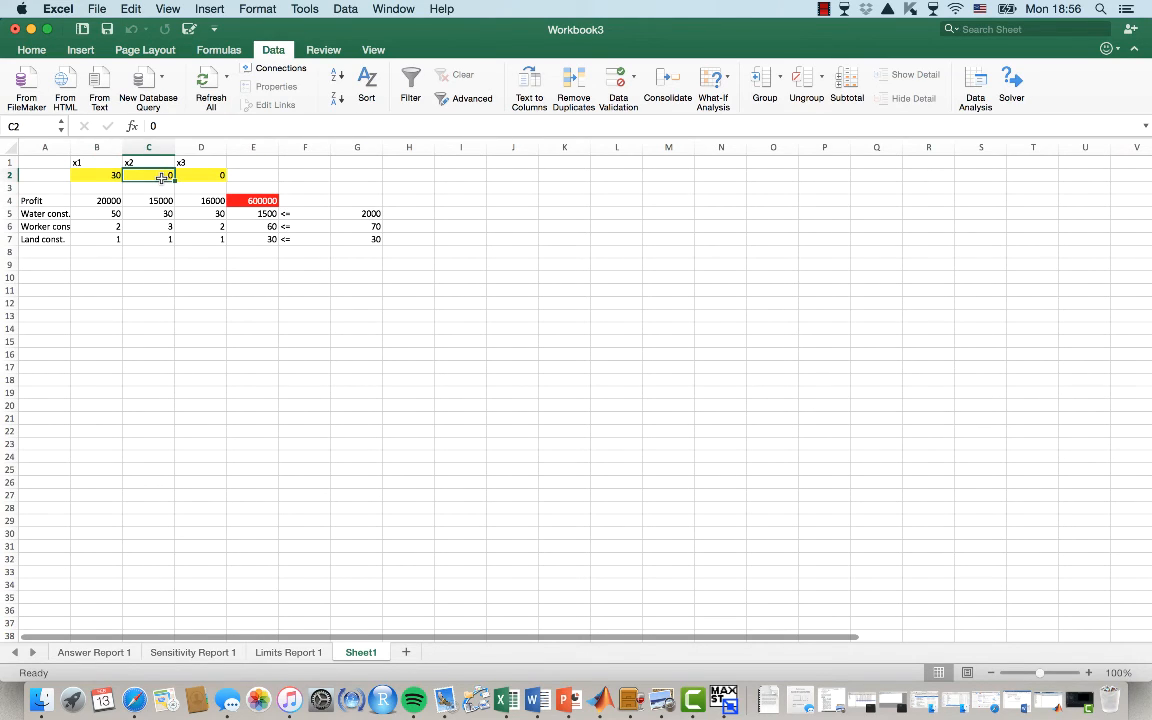
left_click(189, 176)
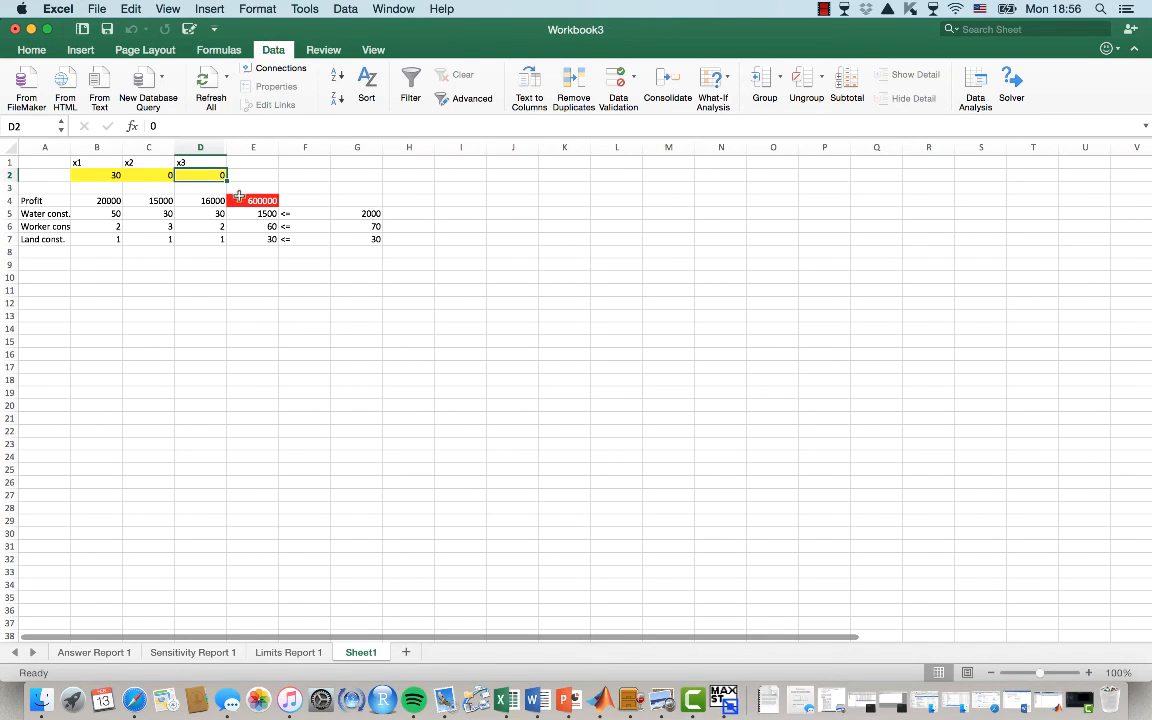
left_click(248, 201)
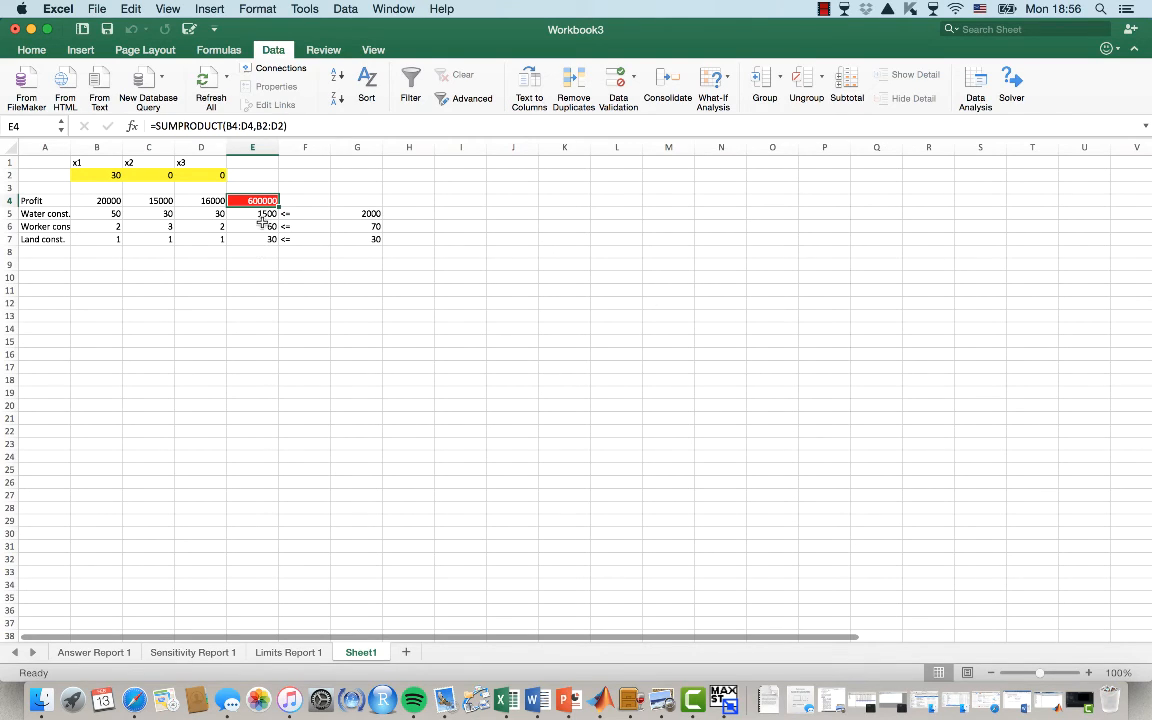
Compute each constraint's slack in H5:H7 with the formula =G5-E5, filled down to row 7
left_click(264, 215)
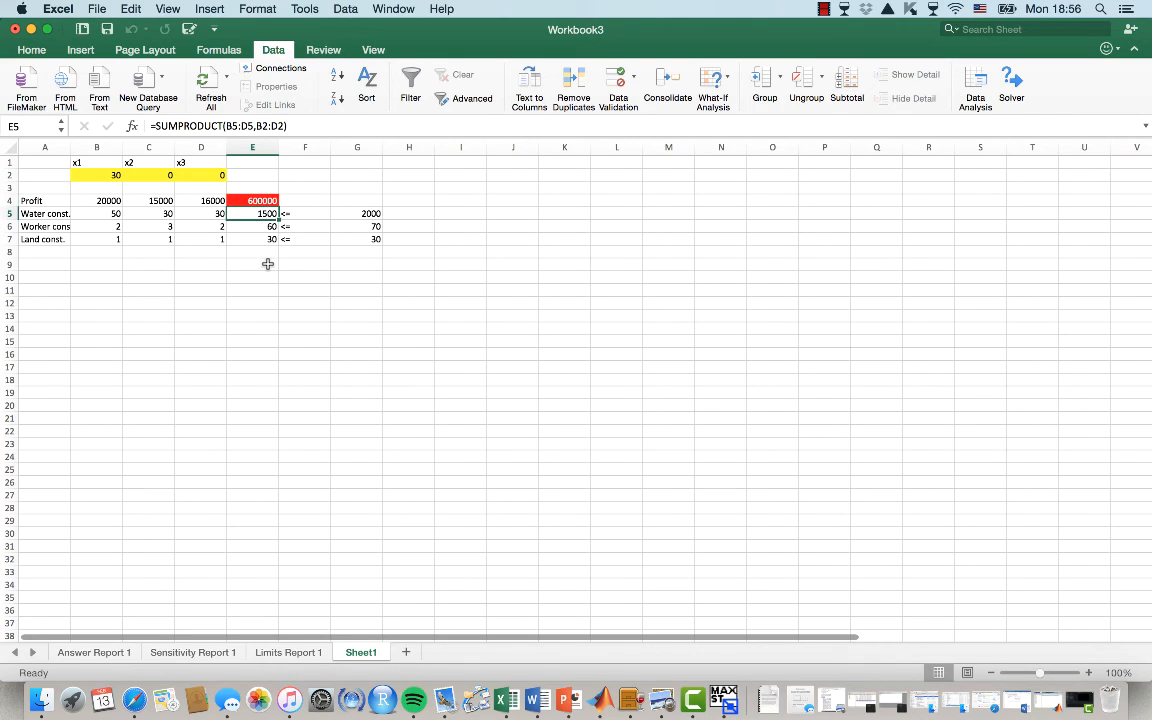
left_click(259, 226)
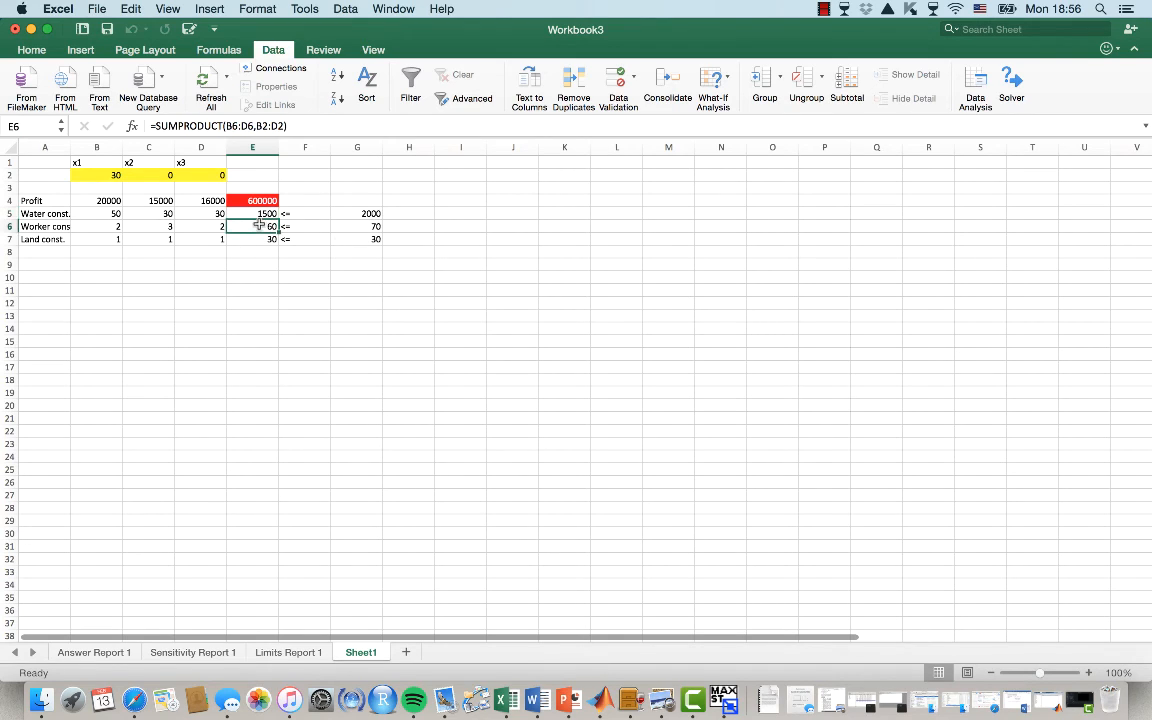
left_click(263, 238)
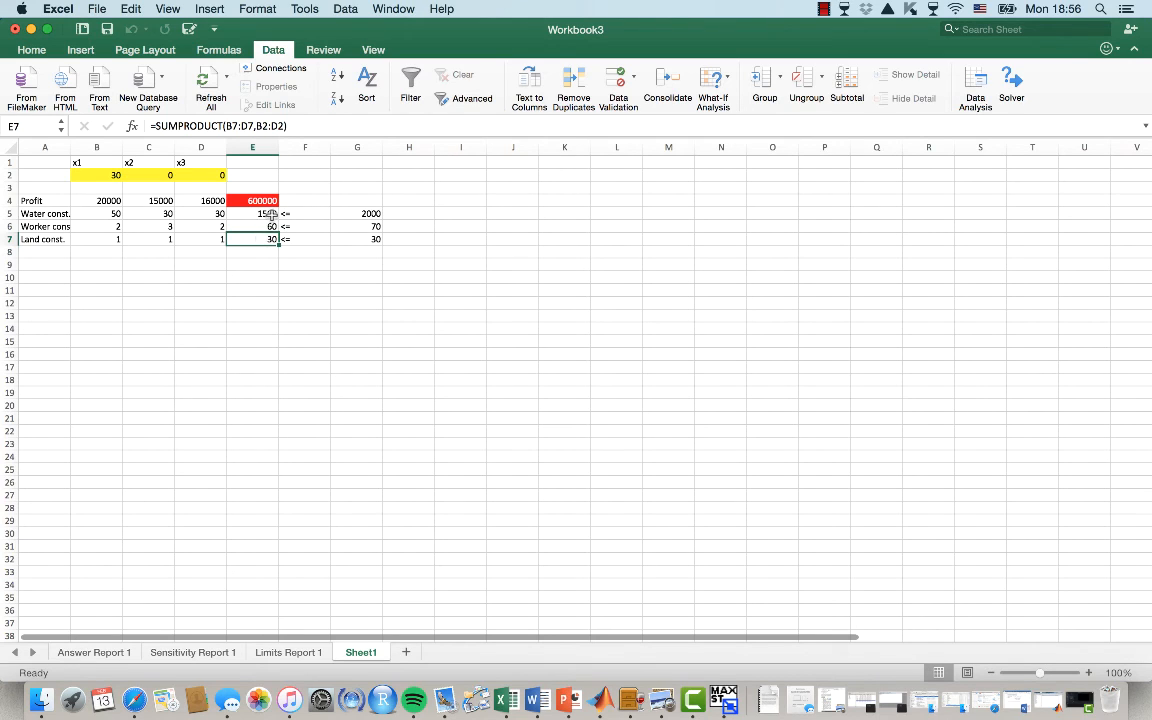
left_click(250, 213)
left_click(415, 212)
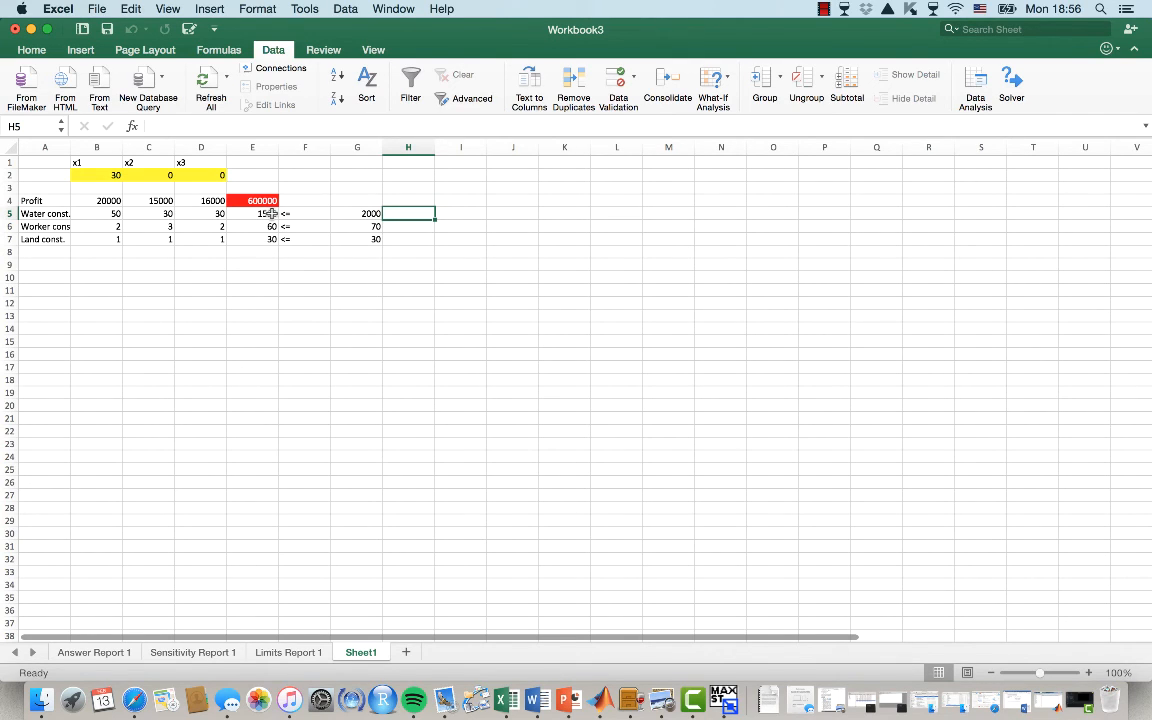
type("=")
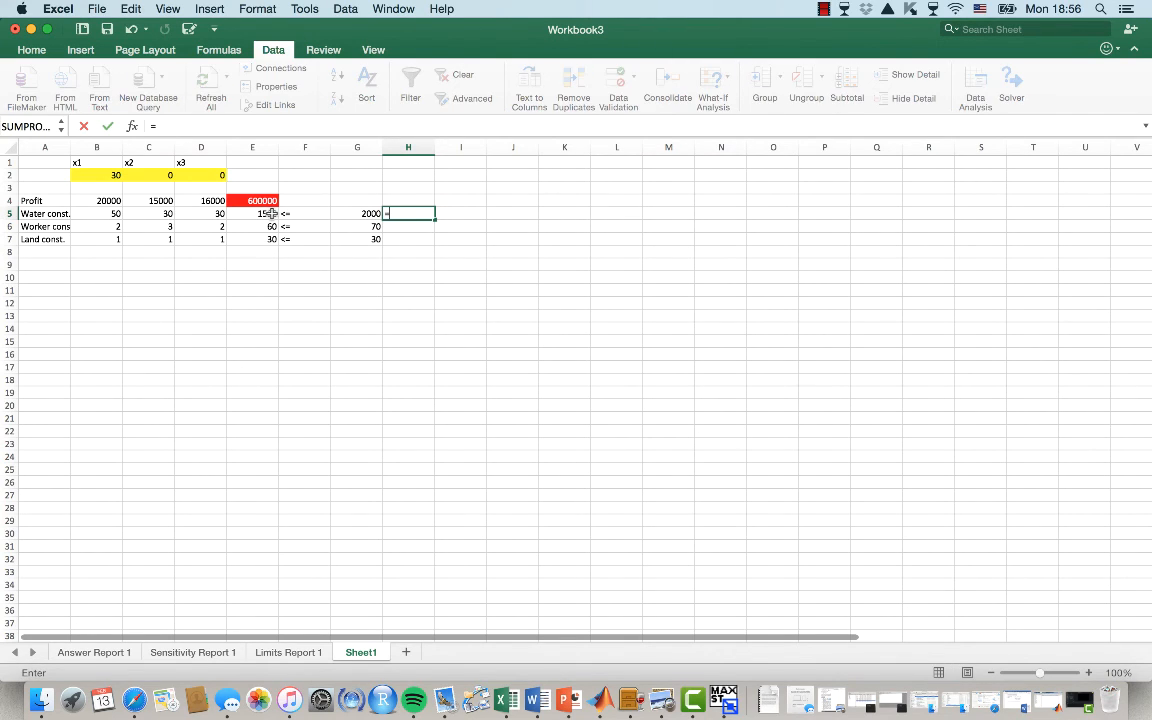
key("Left")
type("-")
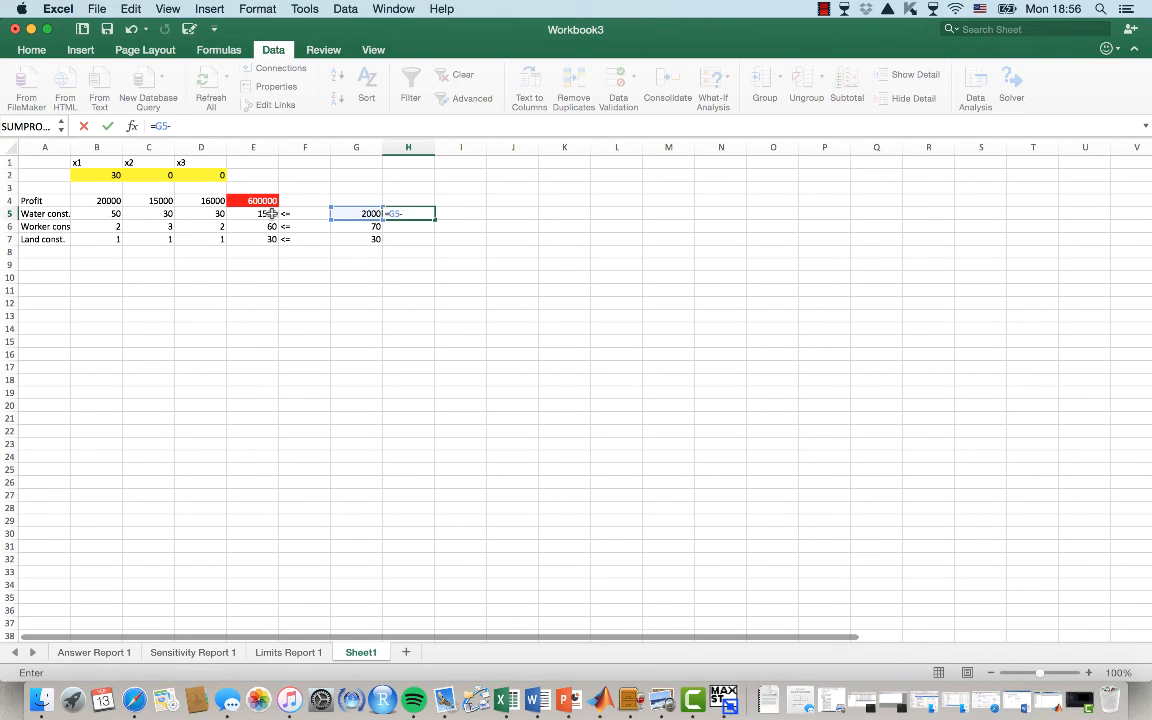
left_click(272, 213)
key("Return")
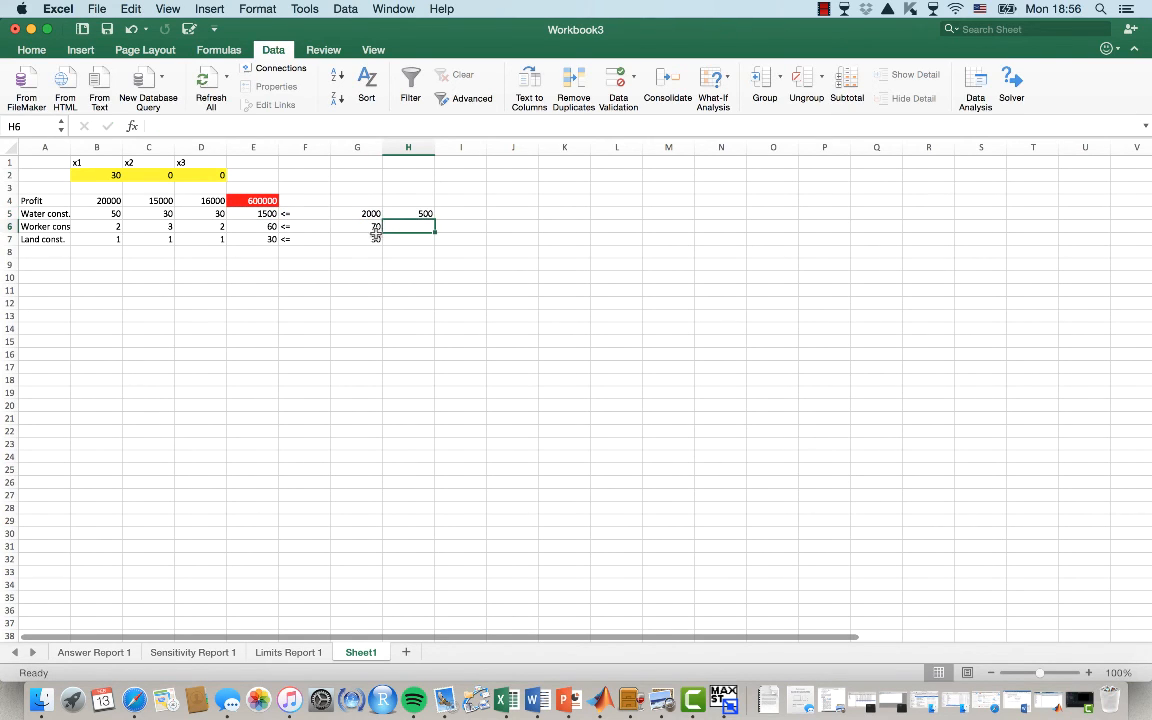
left_click(428, 214)
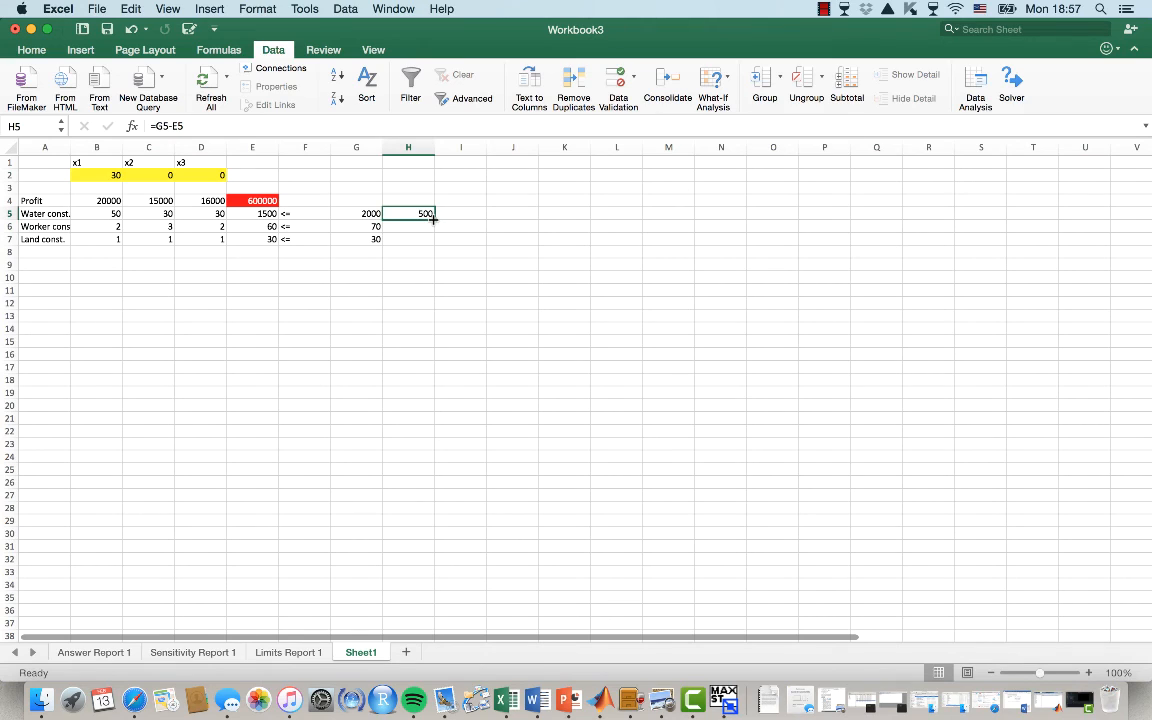
left_click_drag(433, 218, 430, 243)
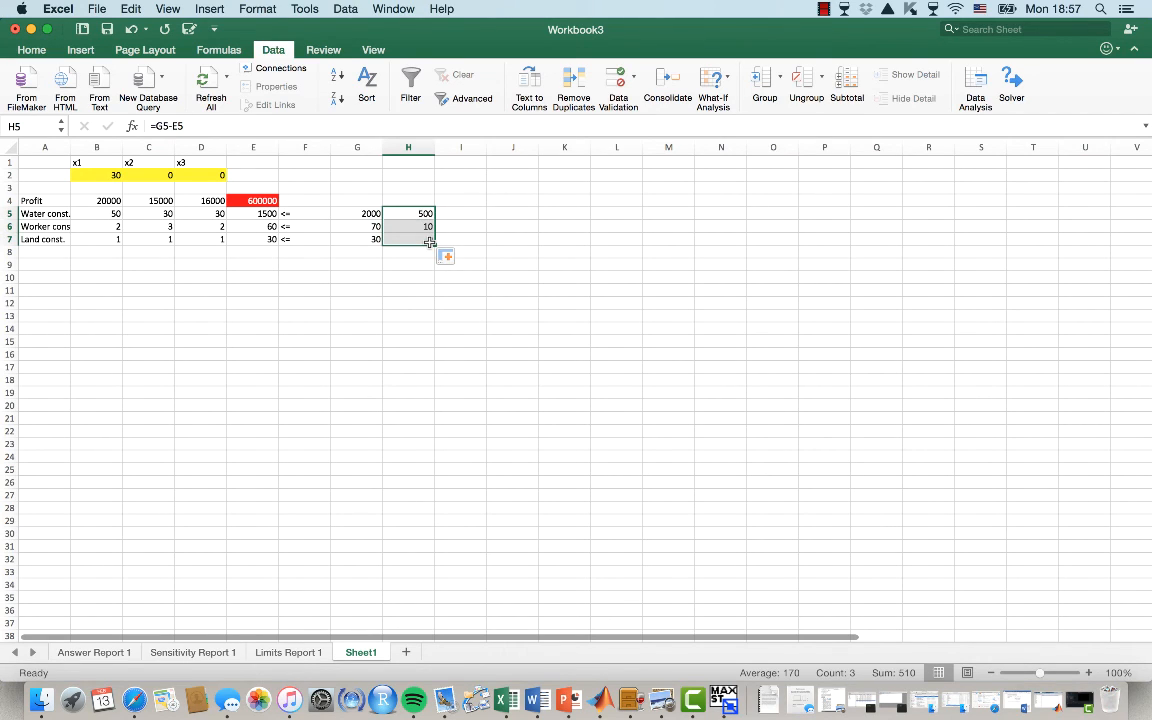
Review the constraint totals, their limits and the new slack values on the model sheet
left_click(425, 240)
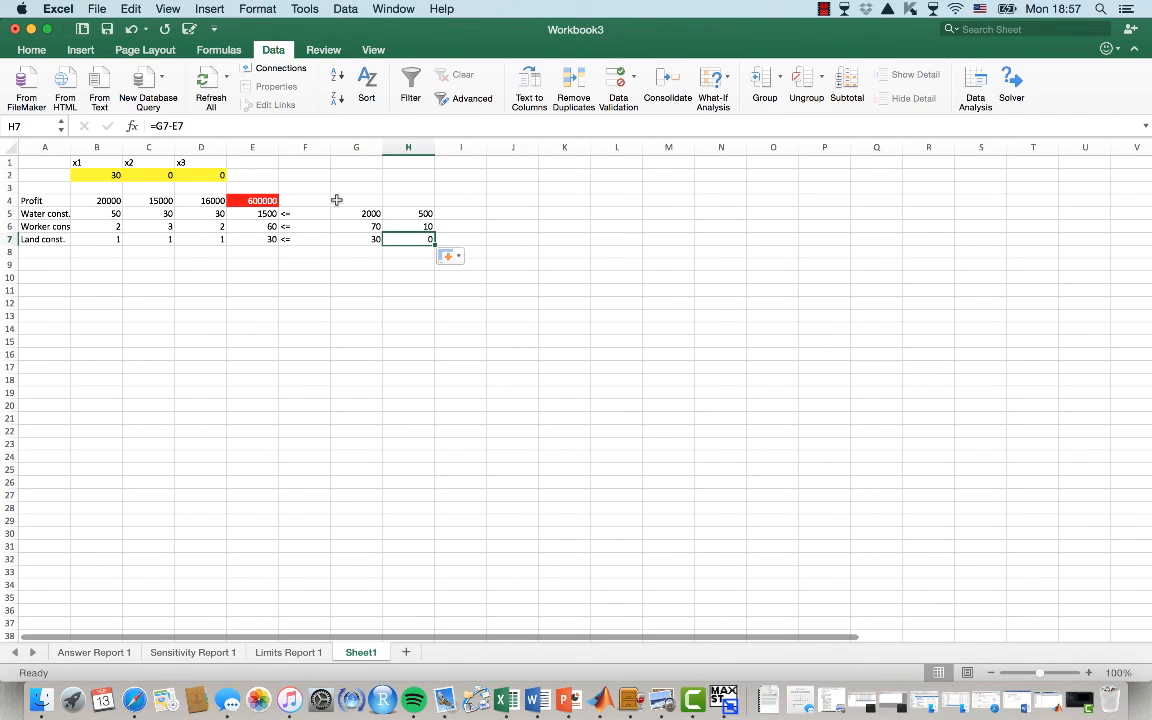
left_click(265, 226)
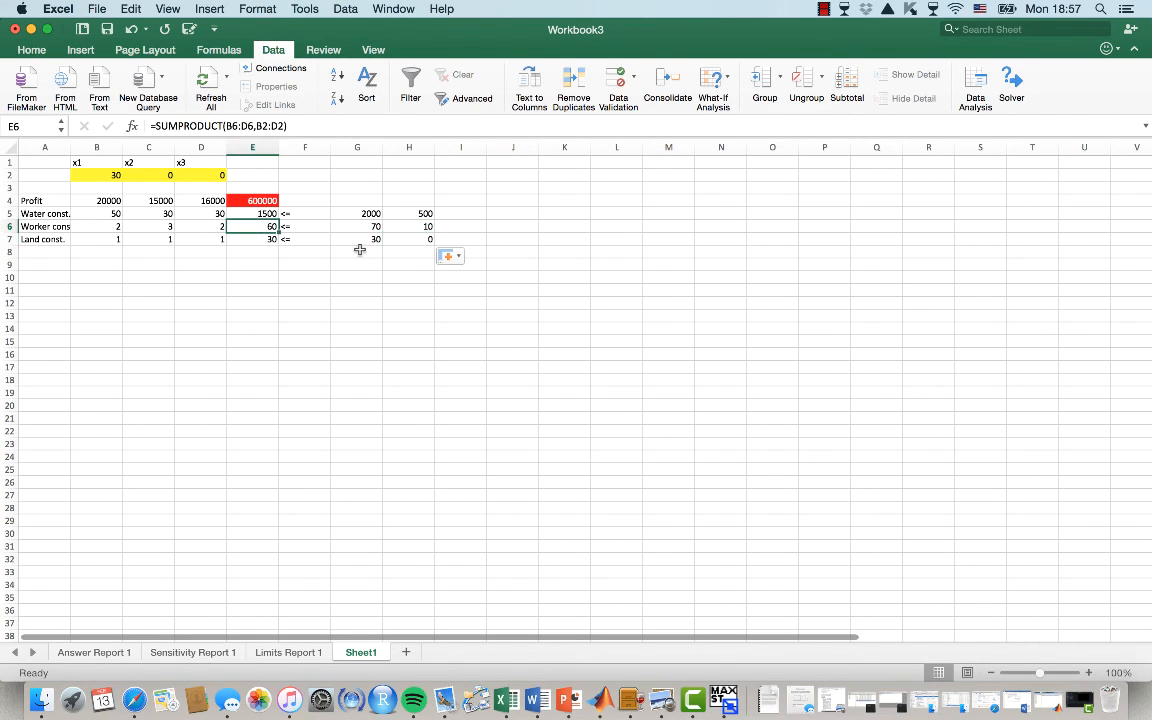
left_click(362, 229)
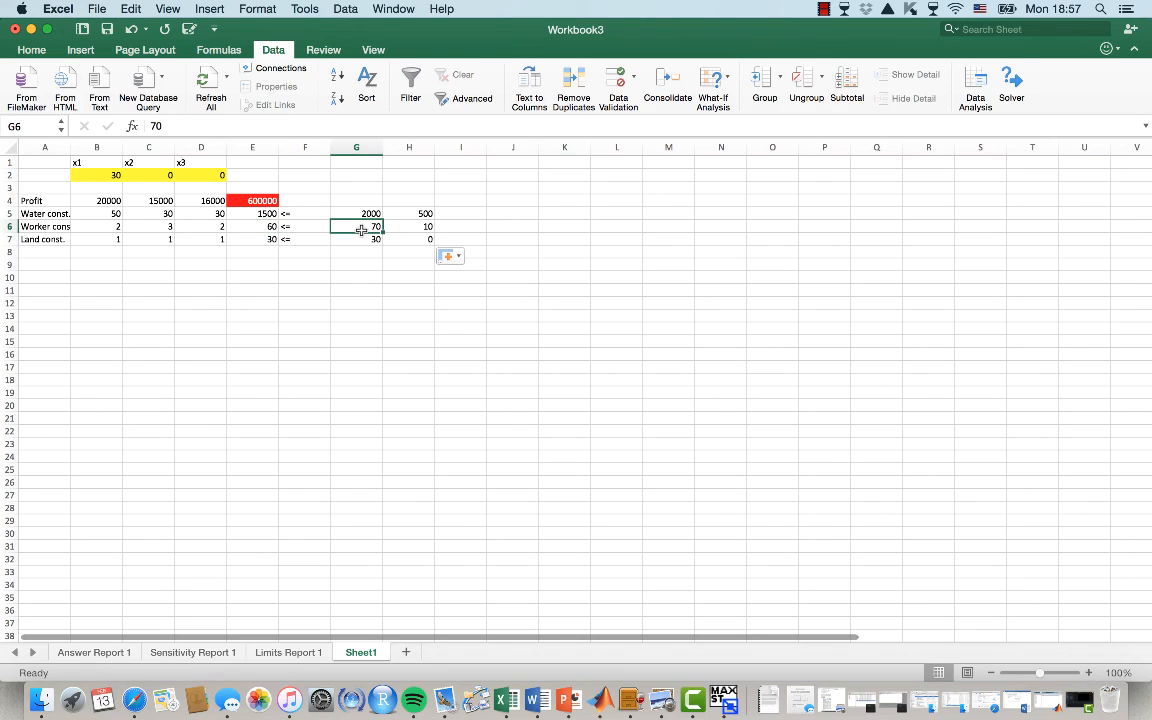
left_click(269, 241)
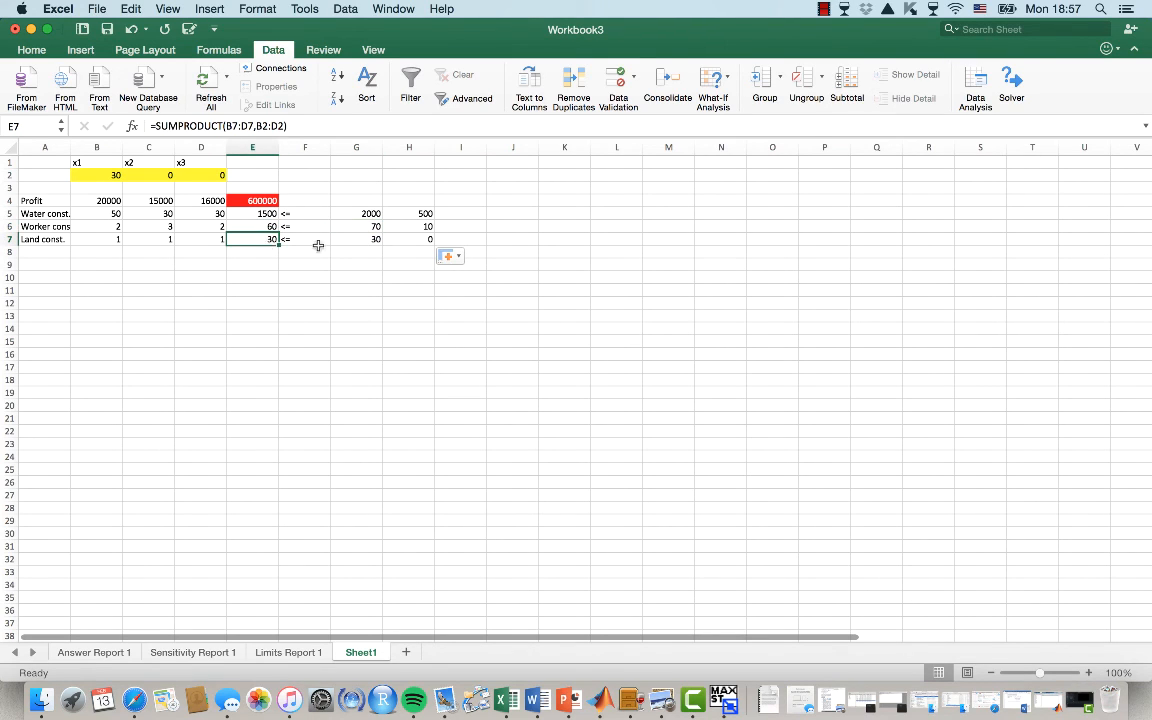
left_click(356, 240)
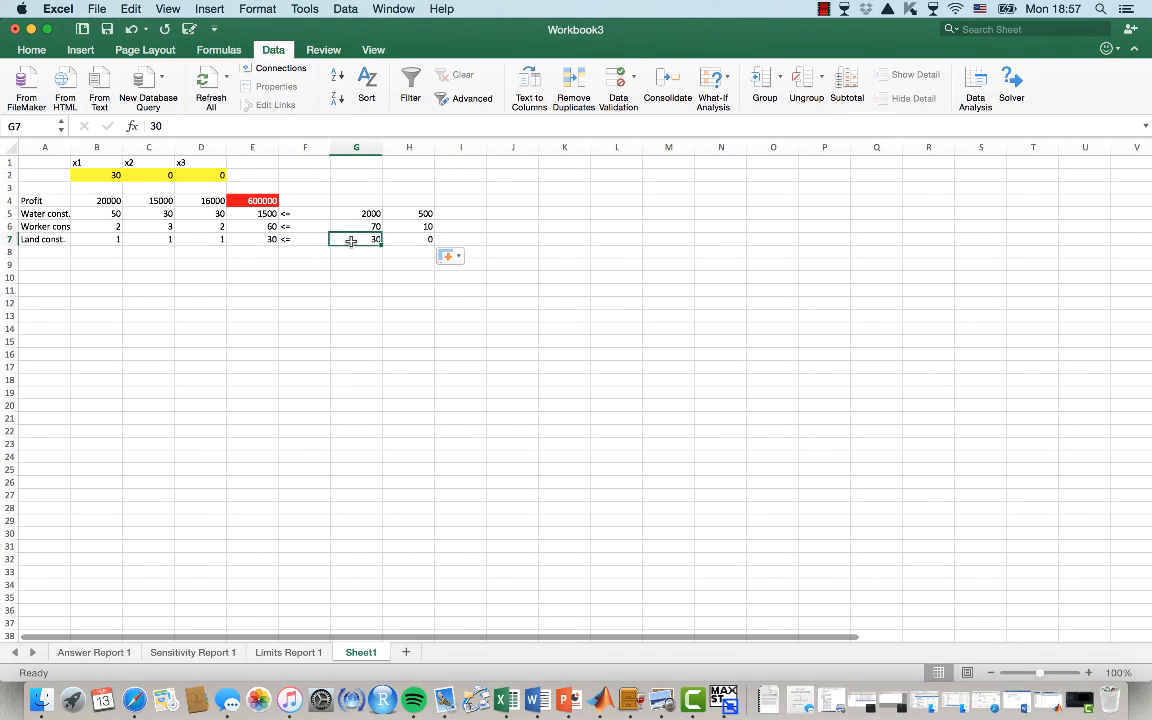
left_click(250, 214)
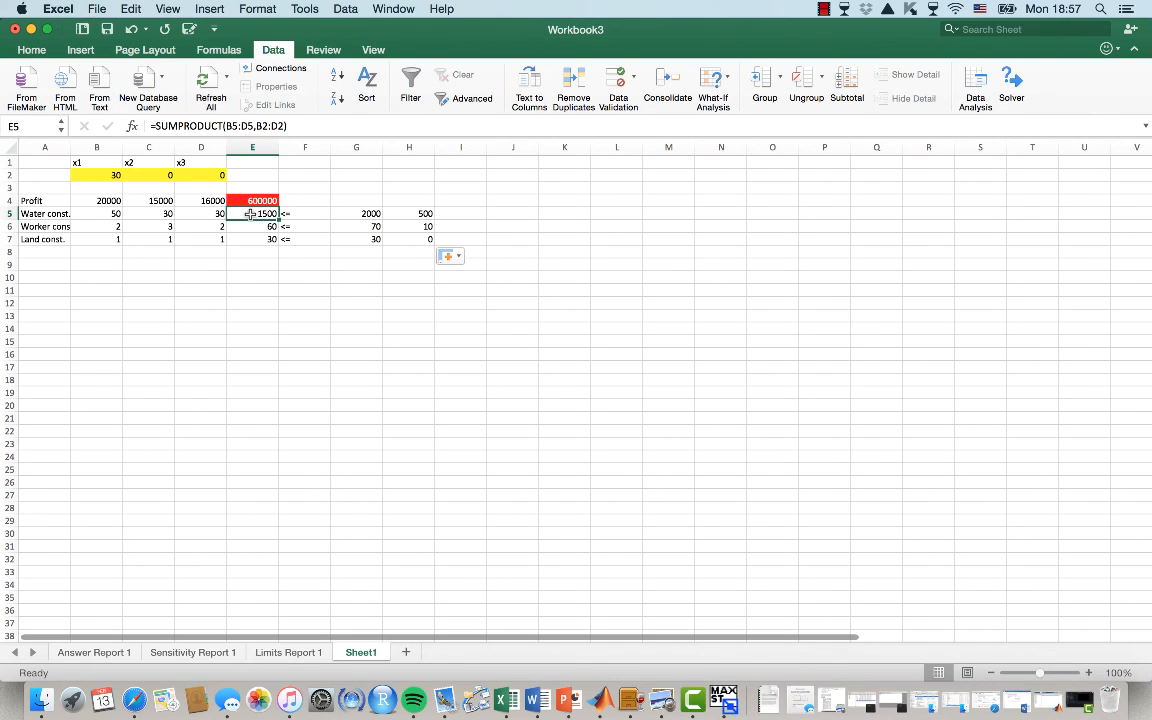
left_click(366, 213)
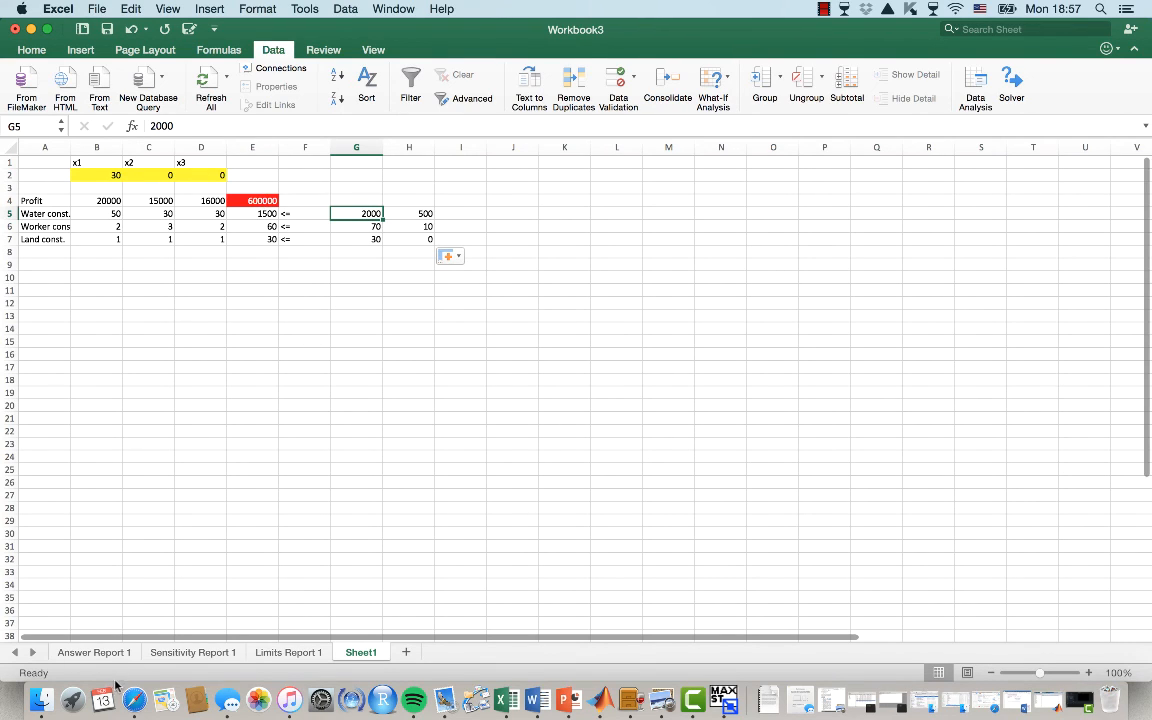
Open Answer Report 1 and examine the objective, variable cell and constraint slack values
left_click(93, 652)
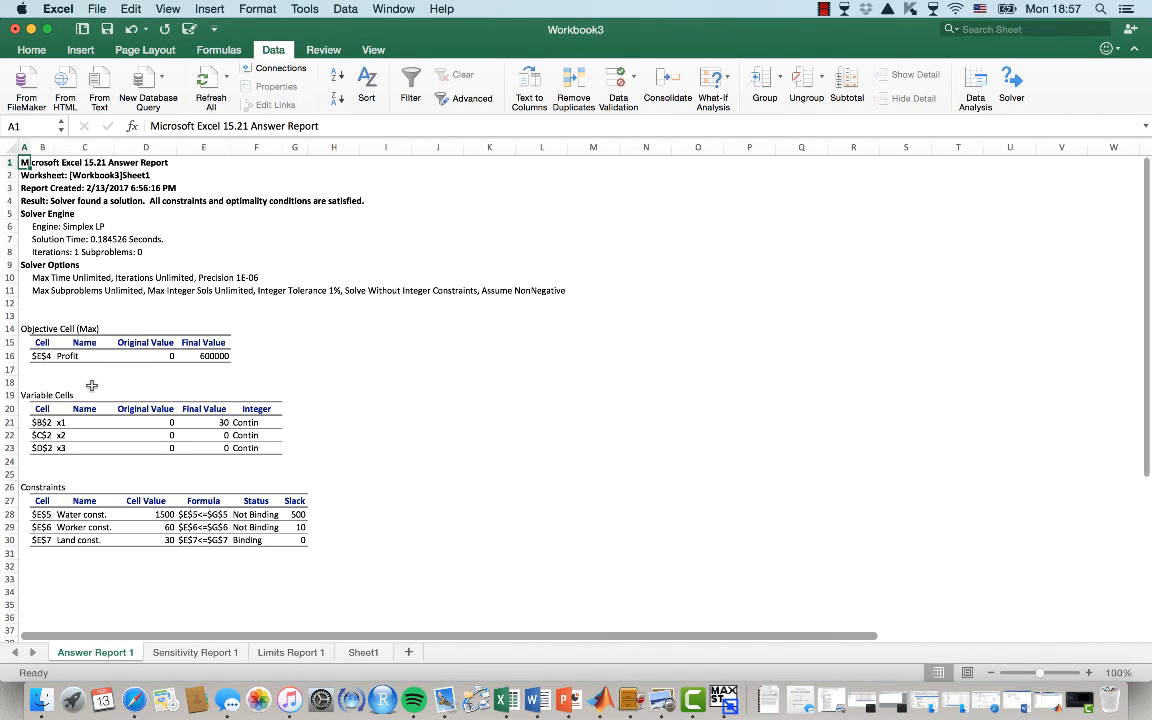
left_click(51, 356)
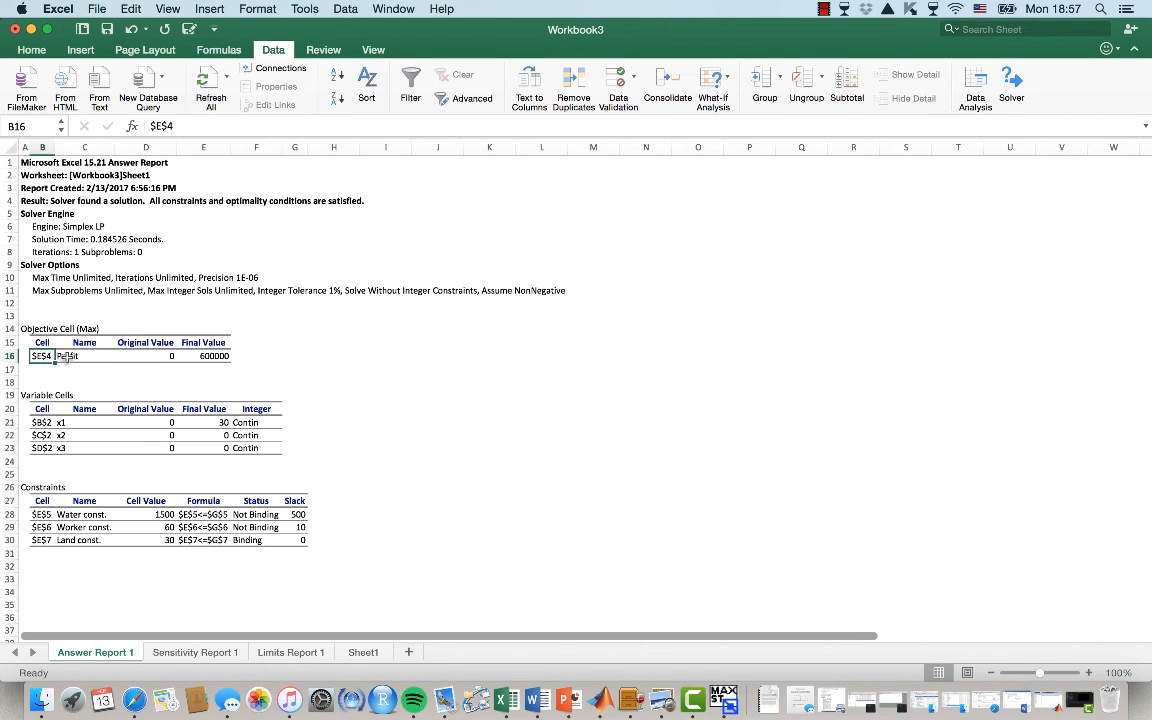
left_click(62, 356)
left_click(203, 356)
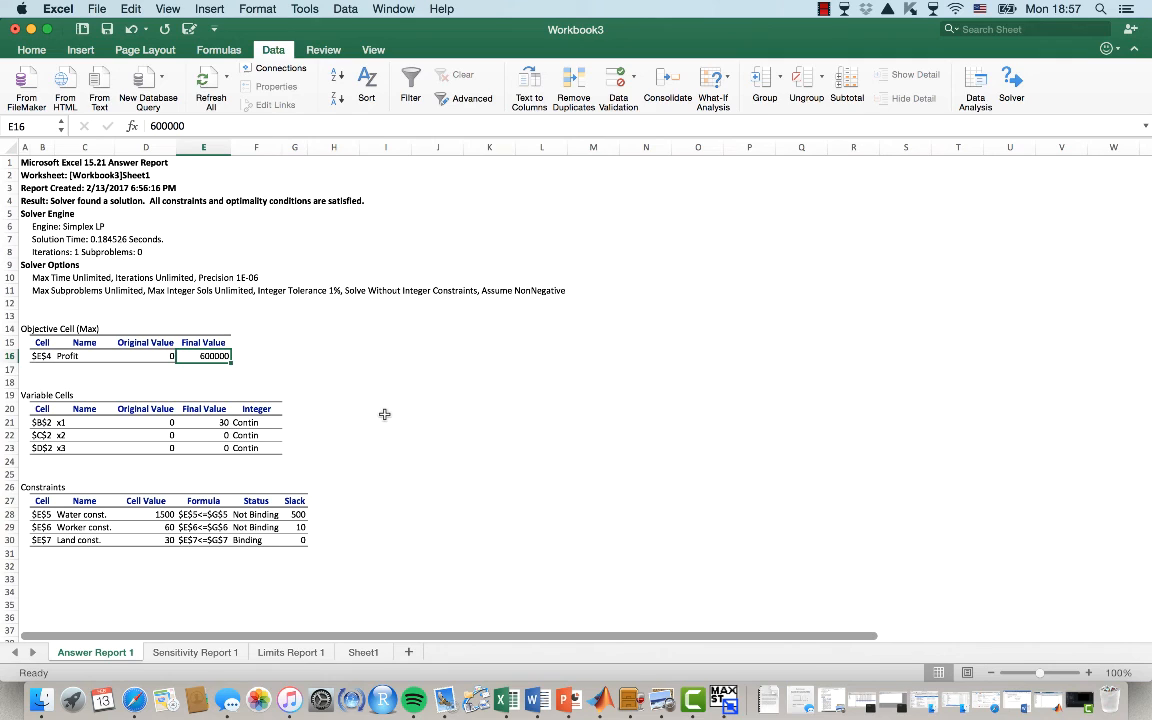
mouse_move(57, 422)
left_mouse_down()
mouse_move(58, 434)
mouse_move(59, 422)
left_mouse_up()
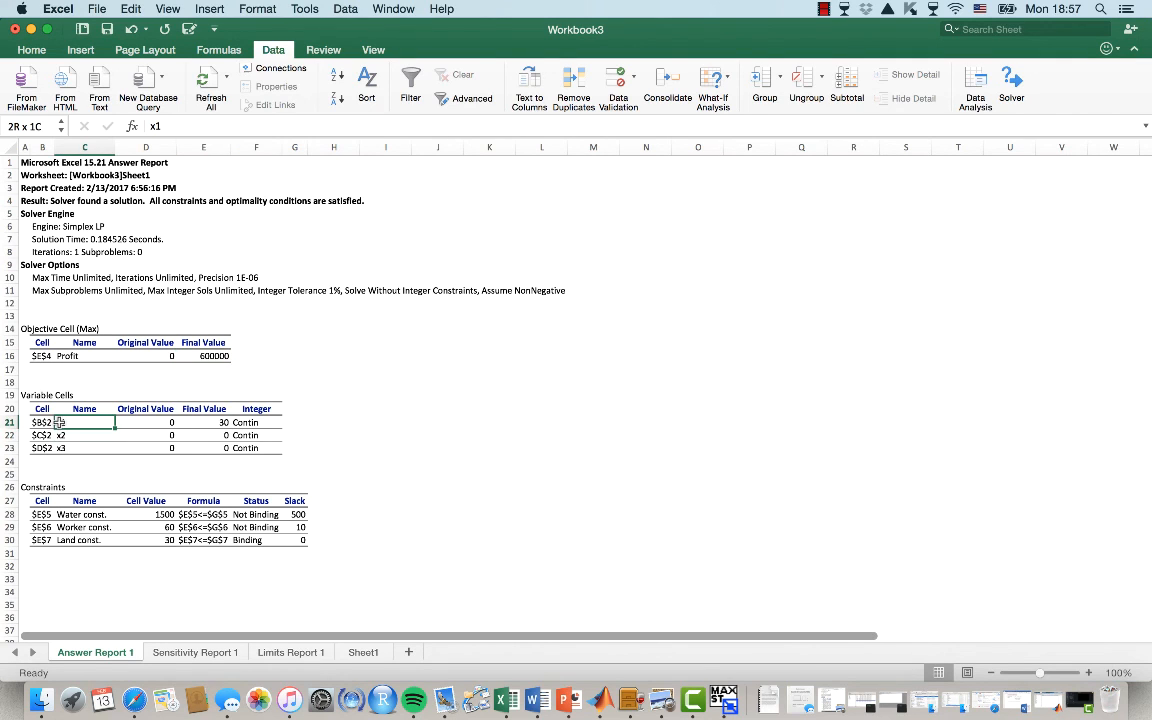
left_click(180, 422)
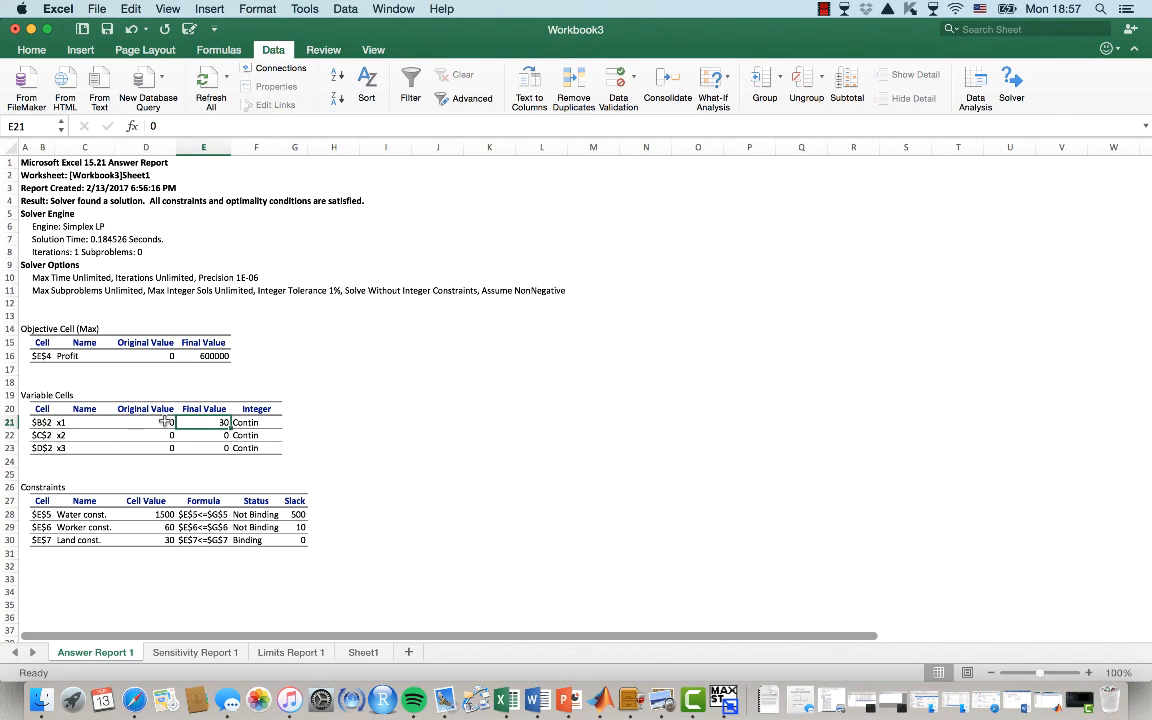
left_click(166, 422)
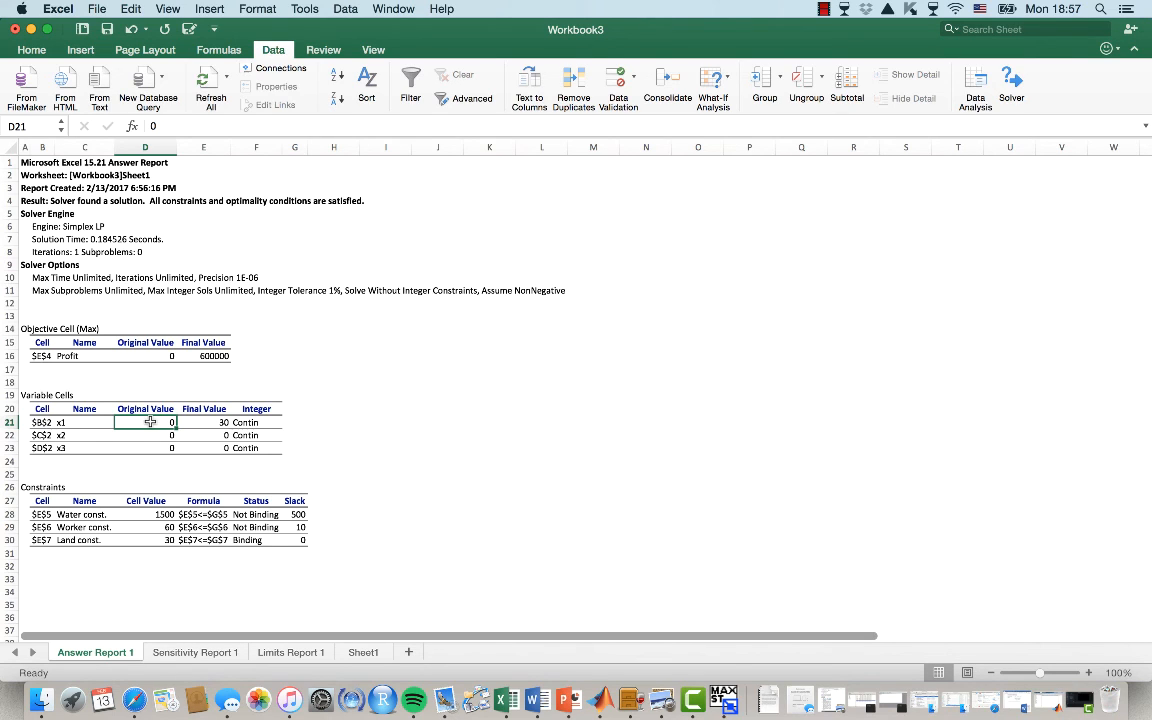
left_click(220, 422)
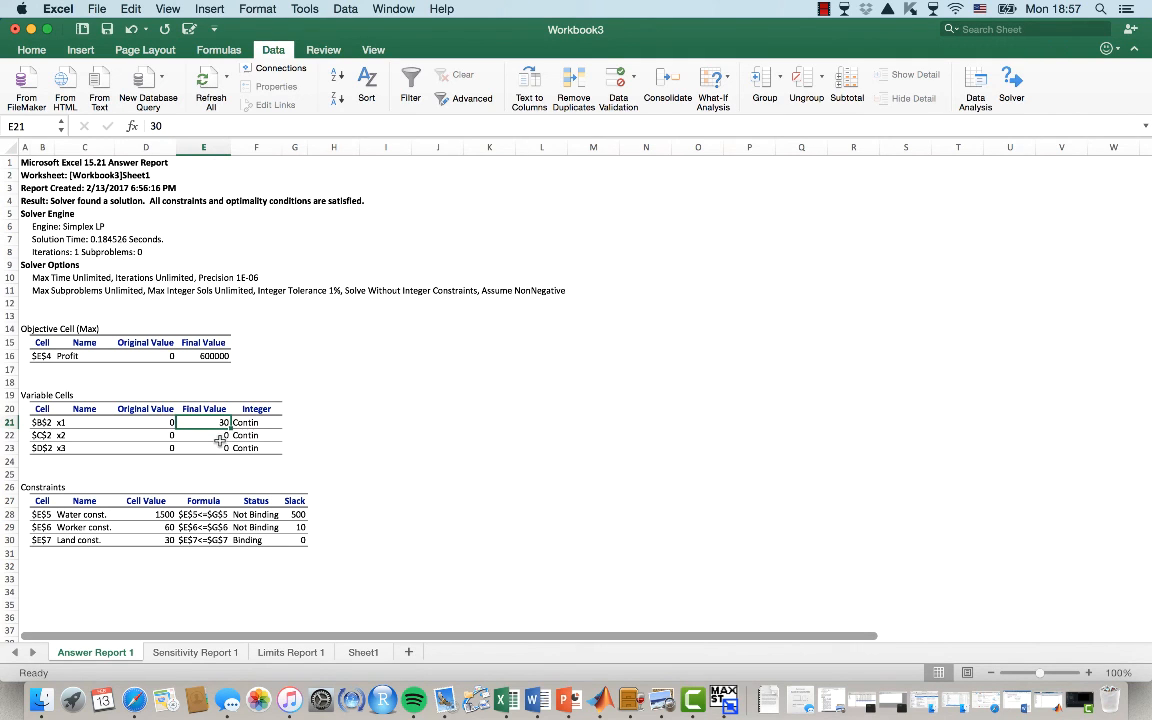
left_click_drag(125, 435, 220, 451)
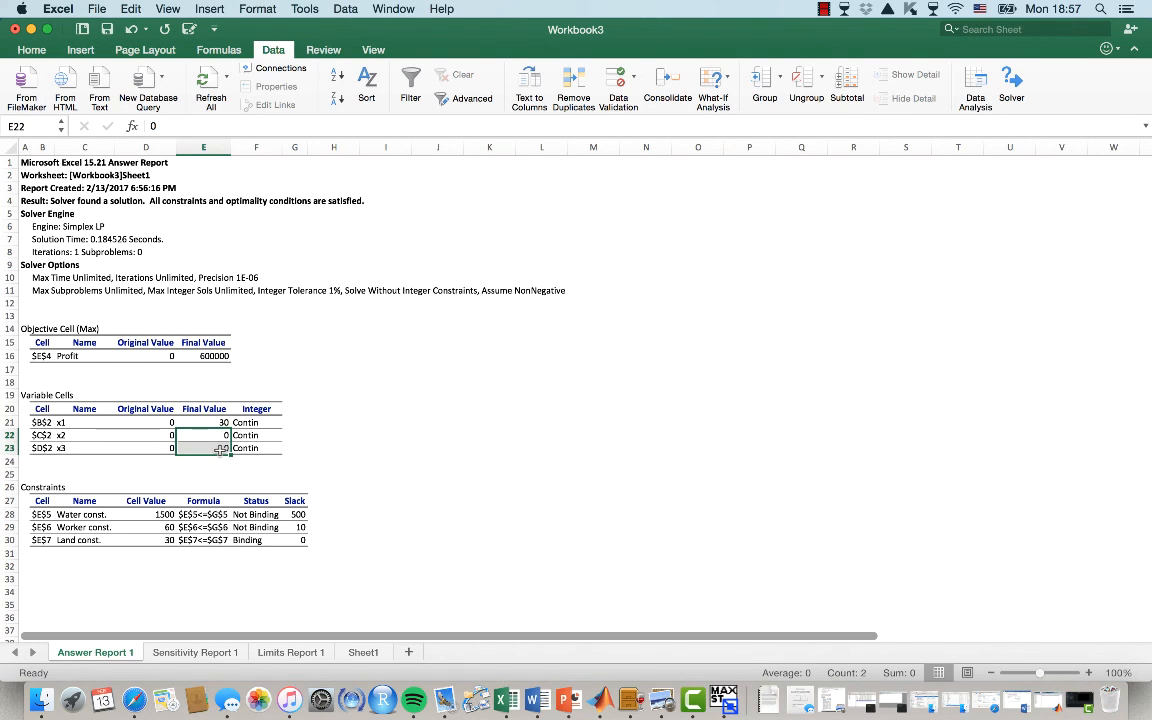
left_click(150, 514)
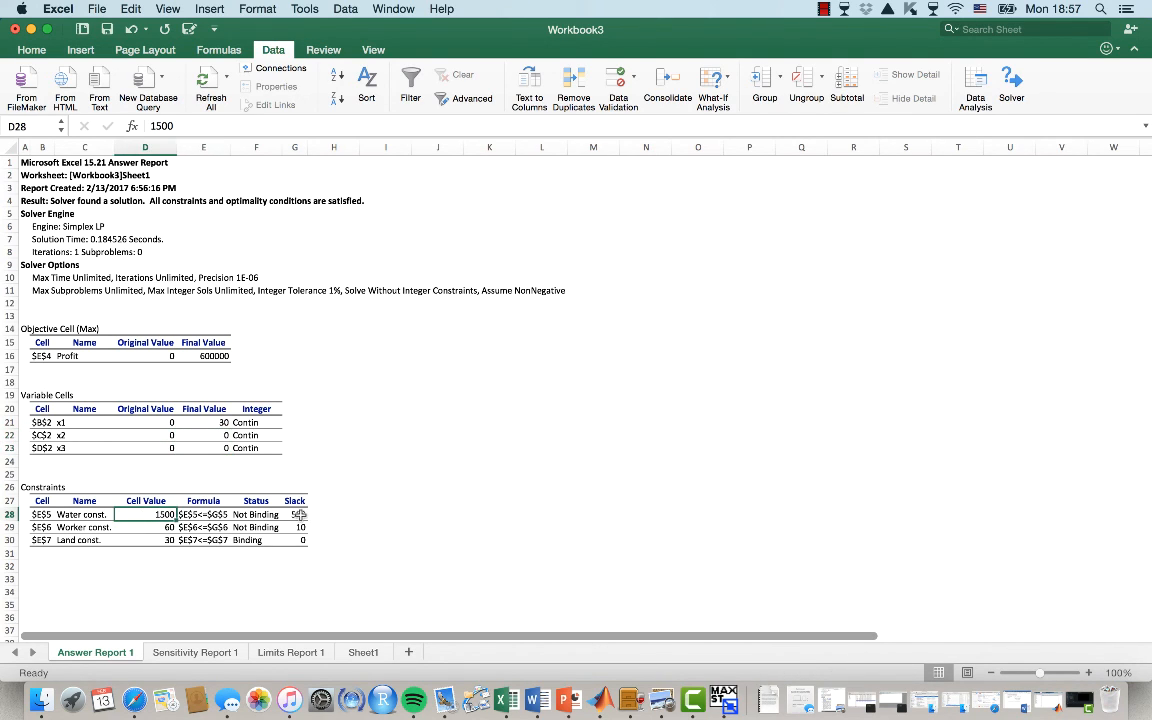
left_click_drag(298, 514, 298, 540)
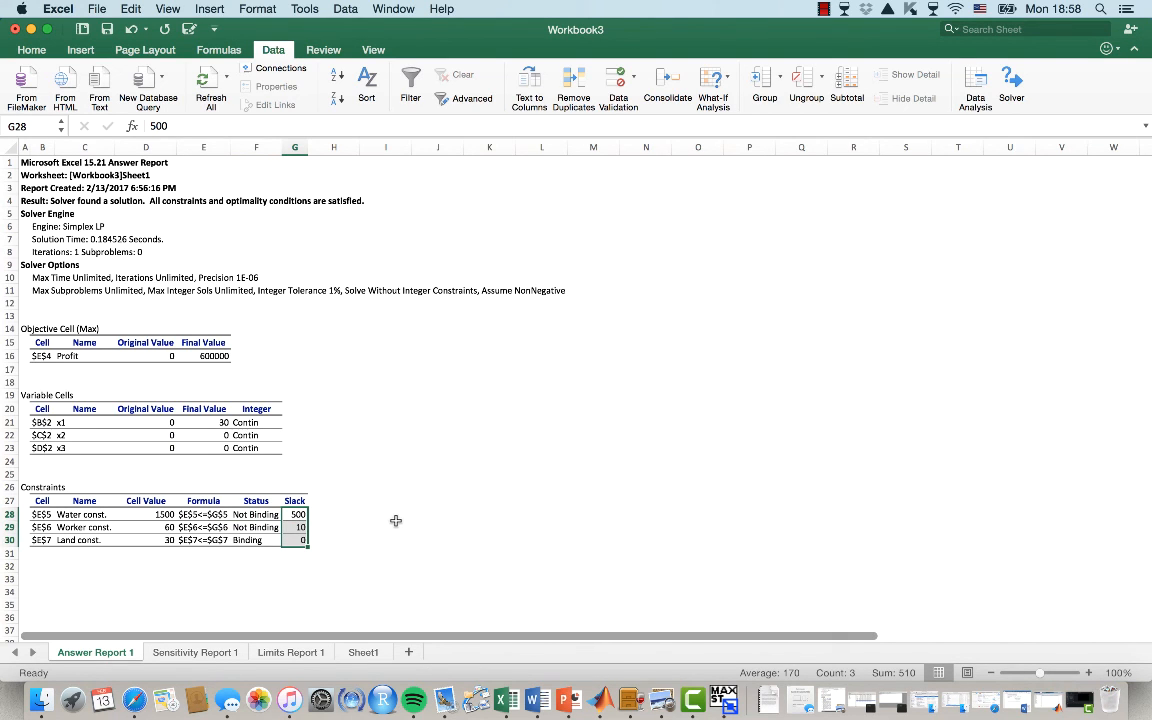
Label the three constraint slacks s1, s2 and s3 in H28:H30 beside the report's Slack column
left_click(316, 516)
type("s1")
key("Return")
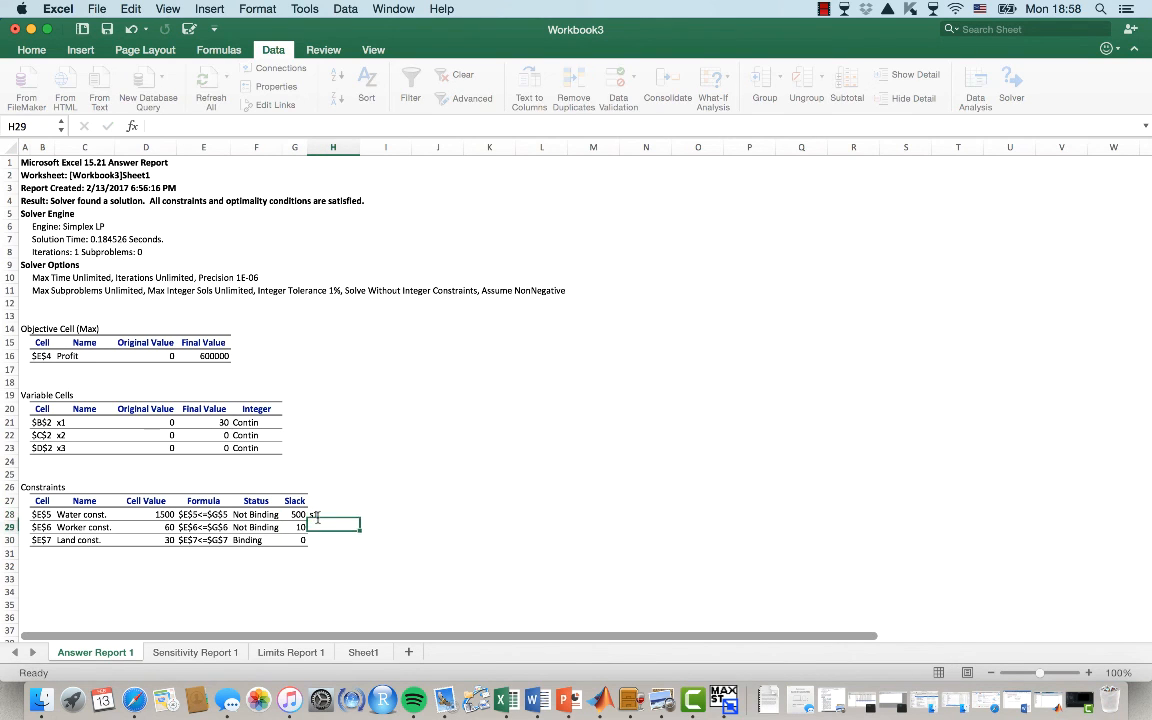
type("s2")
key("Return")
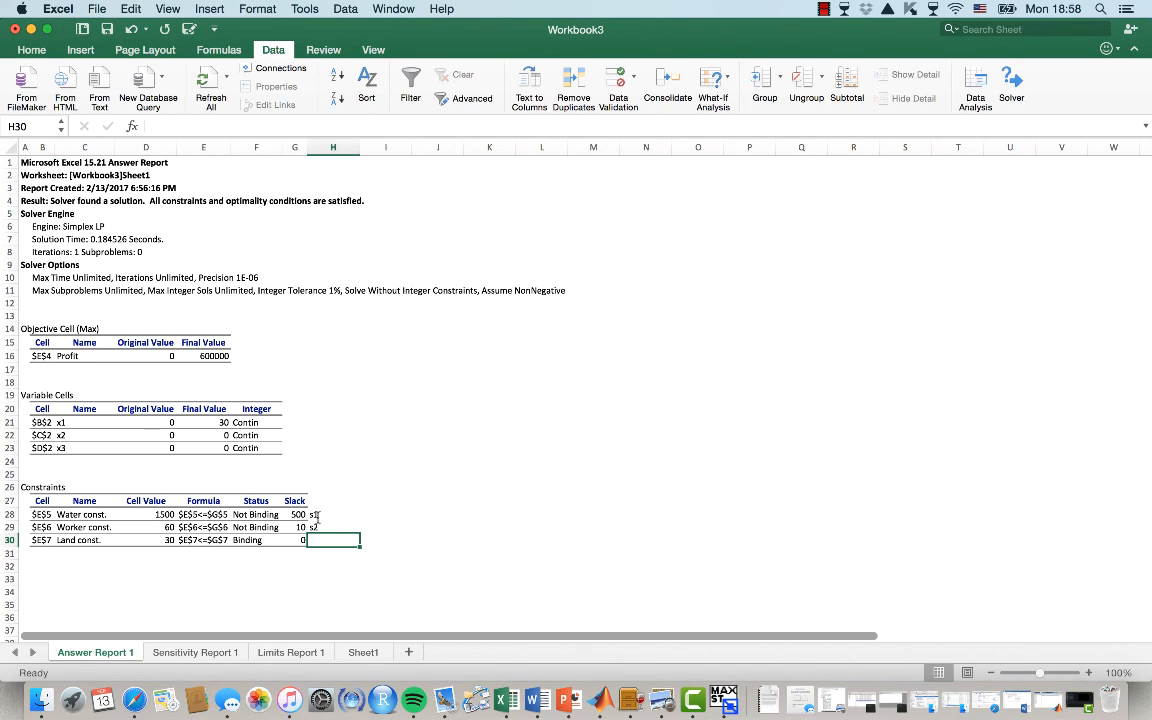
type("s3")
left_click(399, 523)
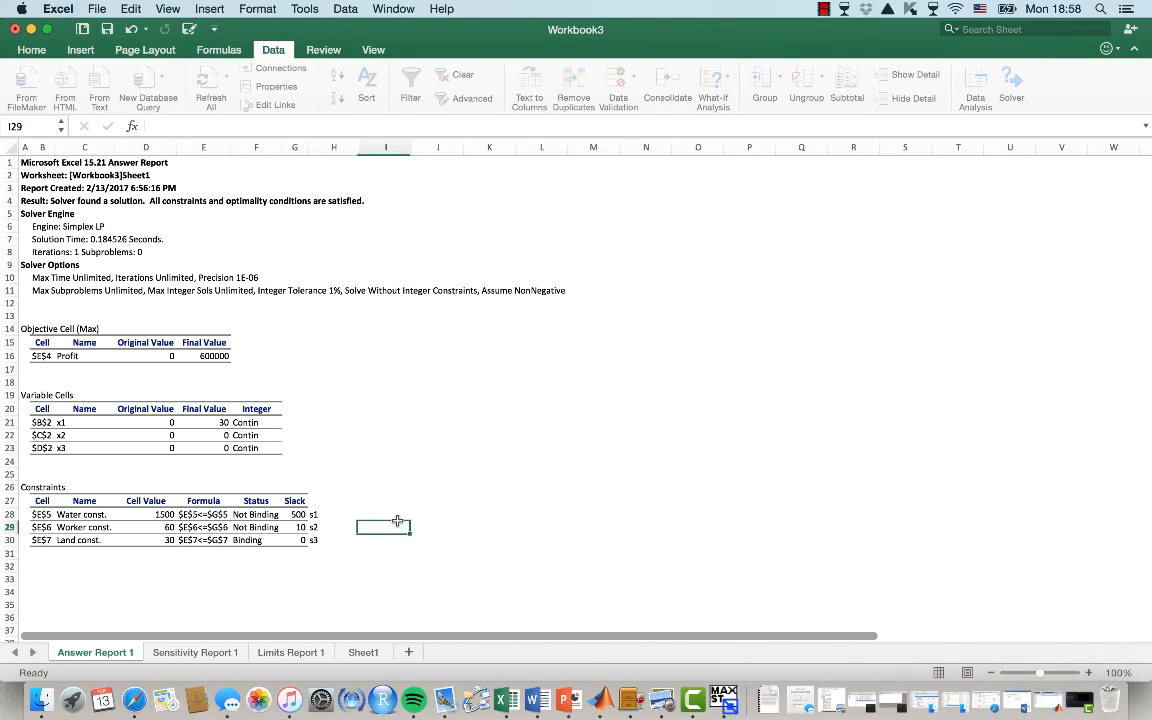
left_click(56, 423)
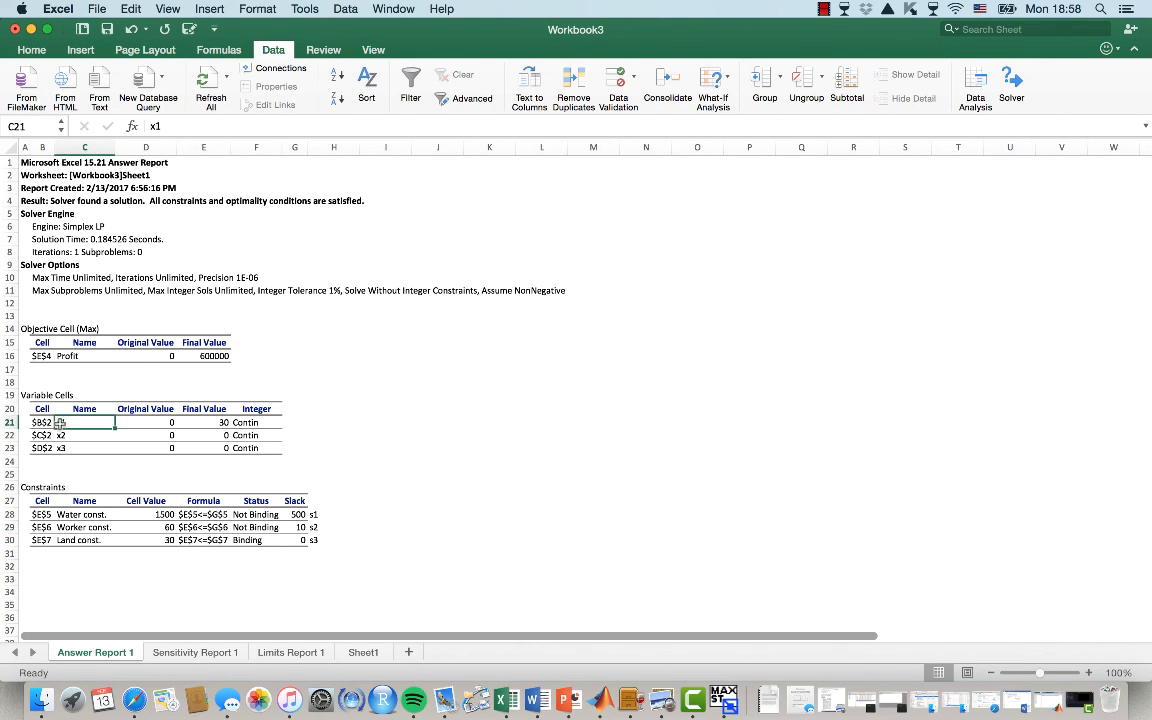
left_click(303, 515)
left_click(313, 528)
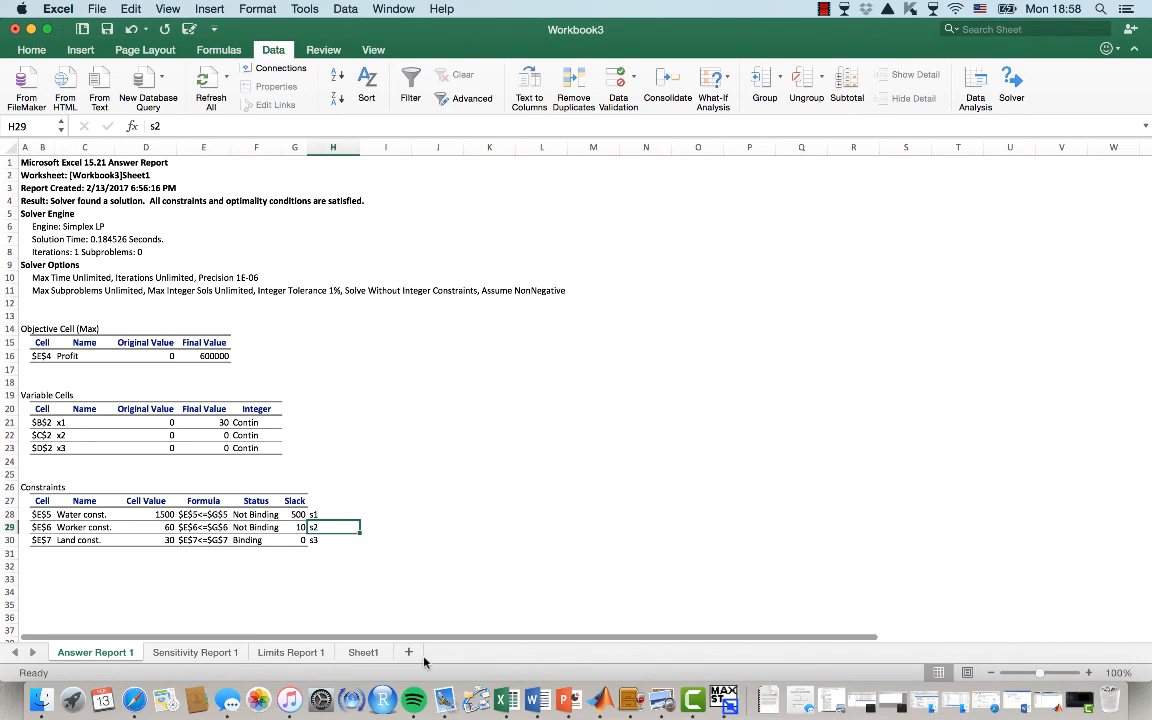